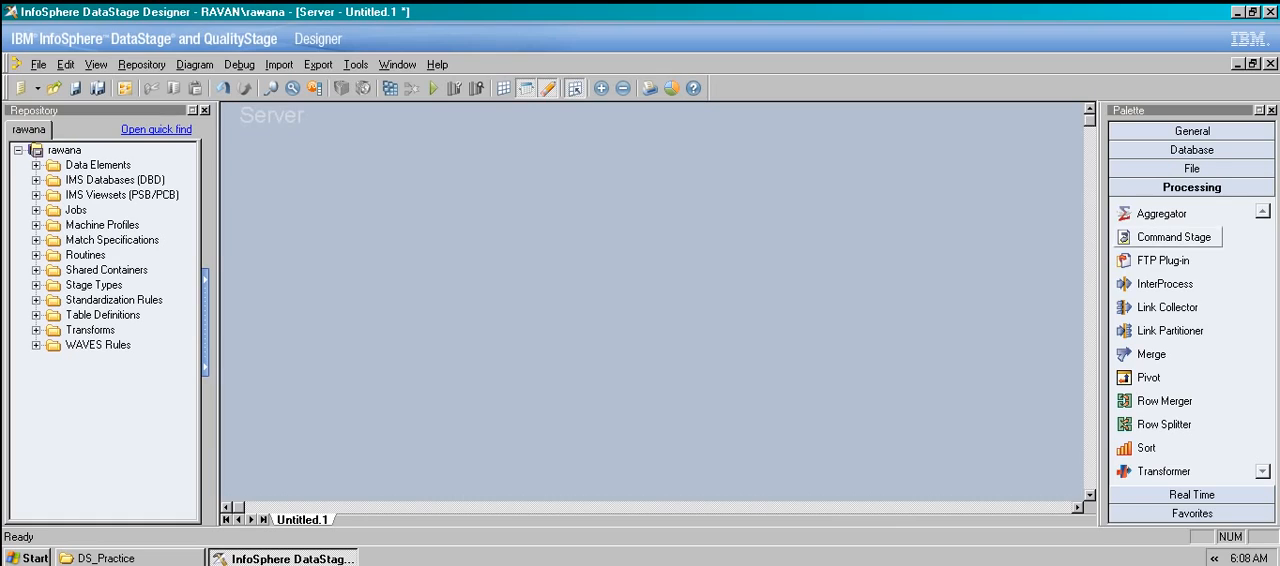
pyautogui.click(1191, 169)
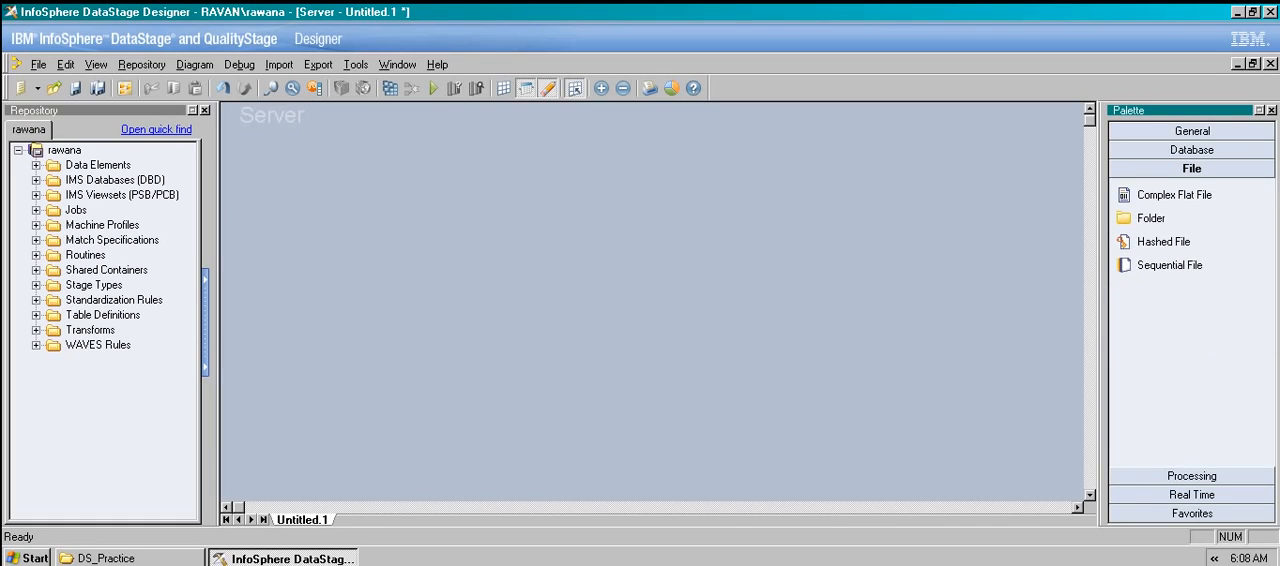
pyautogui.click(1191, 131)
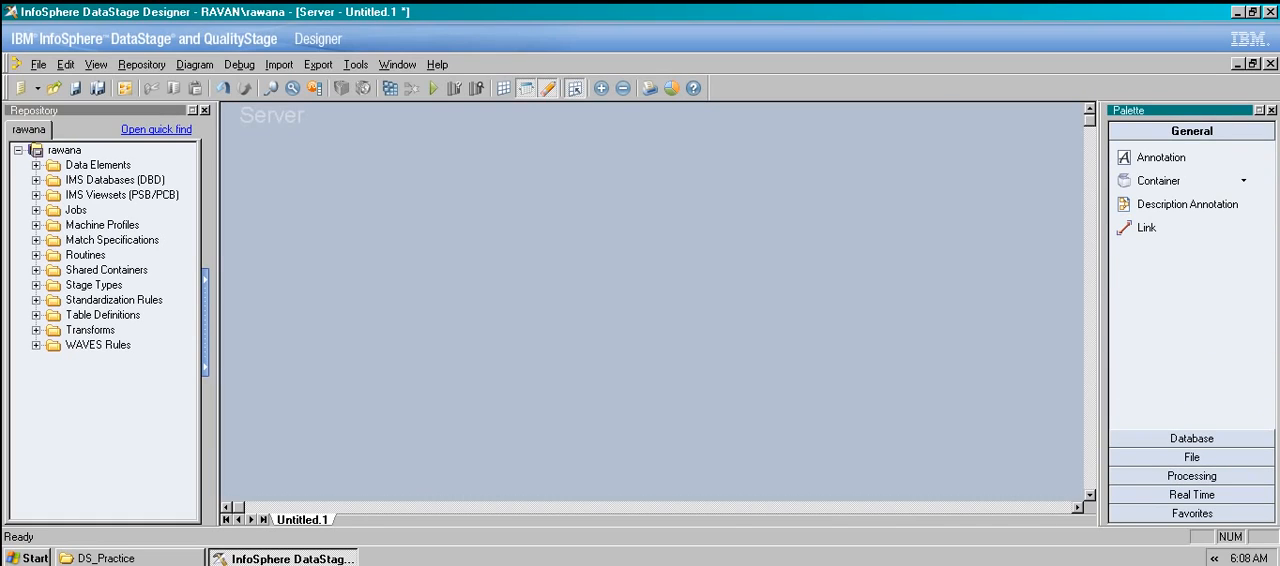
pyautogui.click(1191, 457)
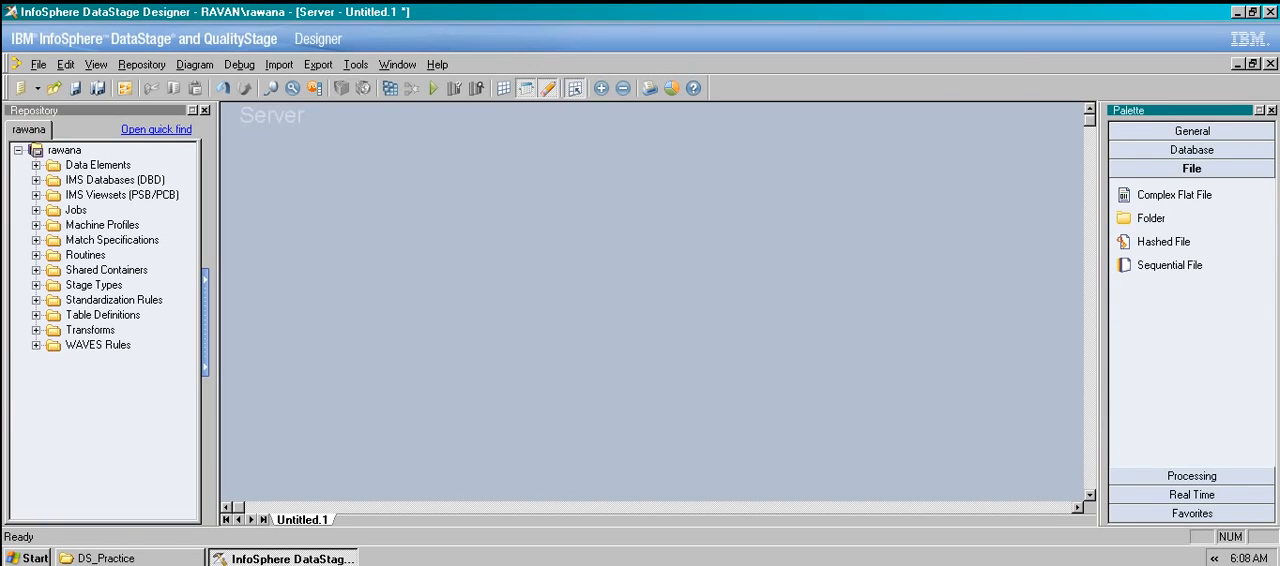
# Add a Command Stage from the processing stages to the job canvas and review its general command settings.
pyautogui.click(1191, 476)
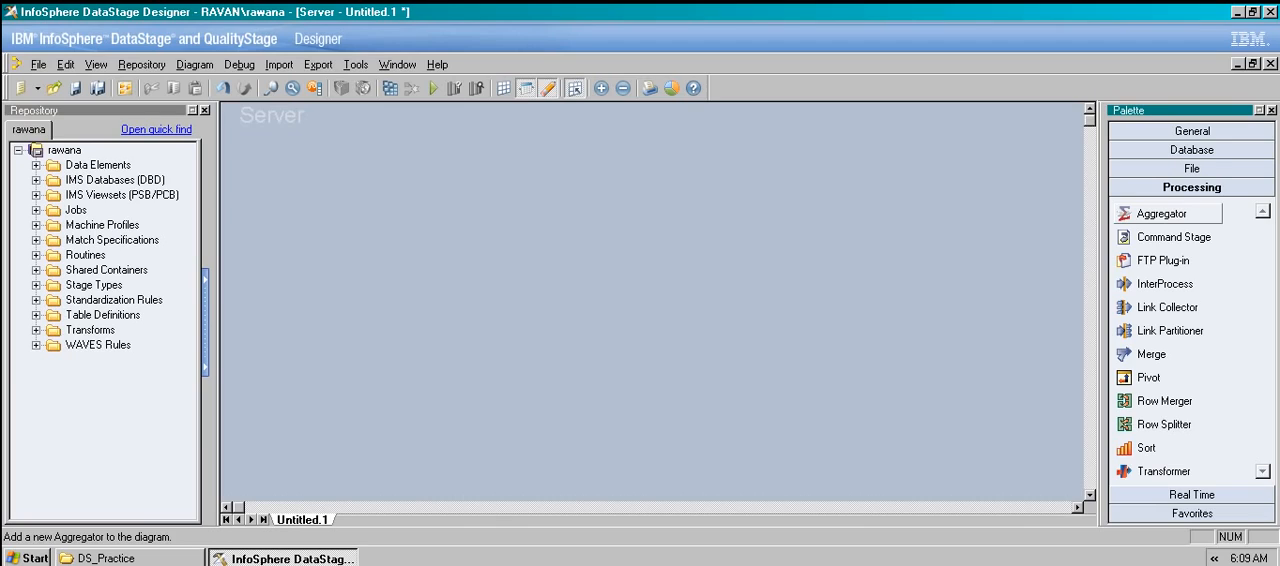
pyautogui.moveTo(1165, 237); pyautogui.dragTo(490, 212)
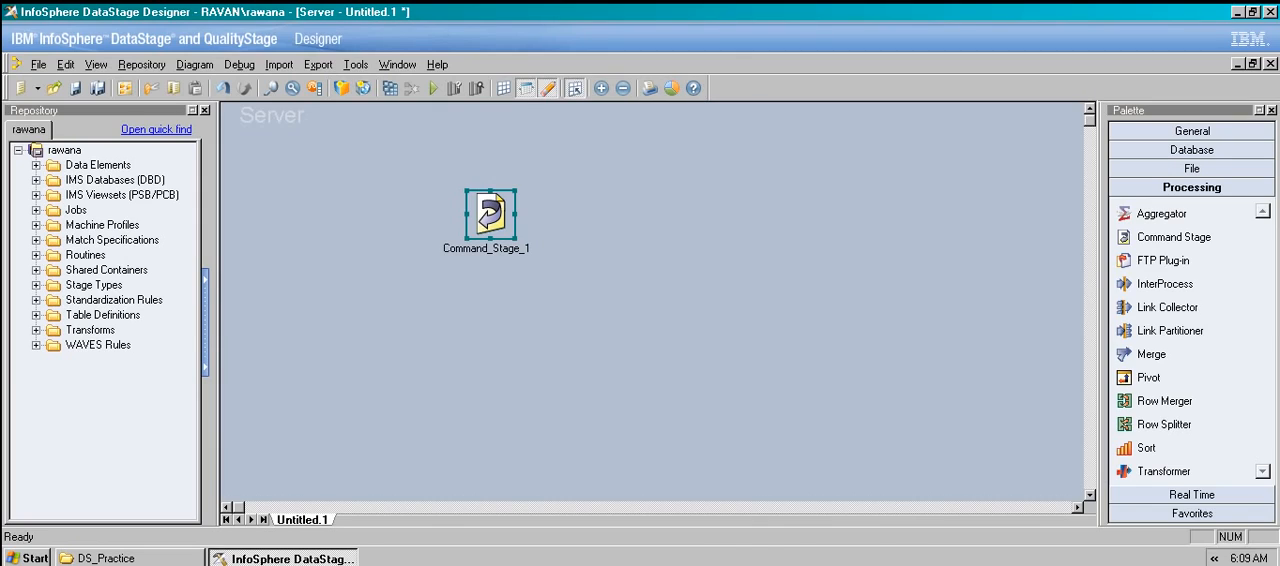
pyautogui.doubleClick(490, 212)
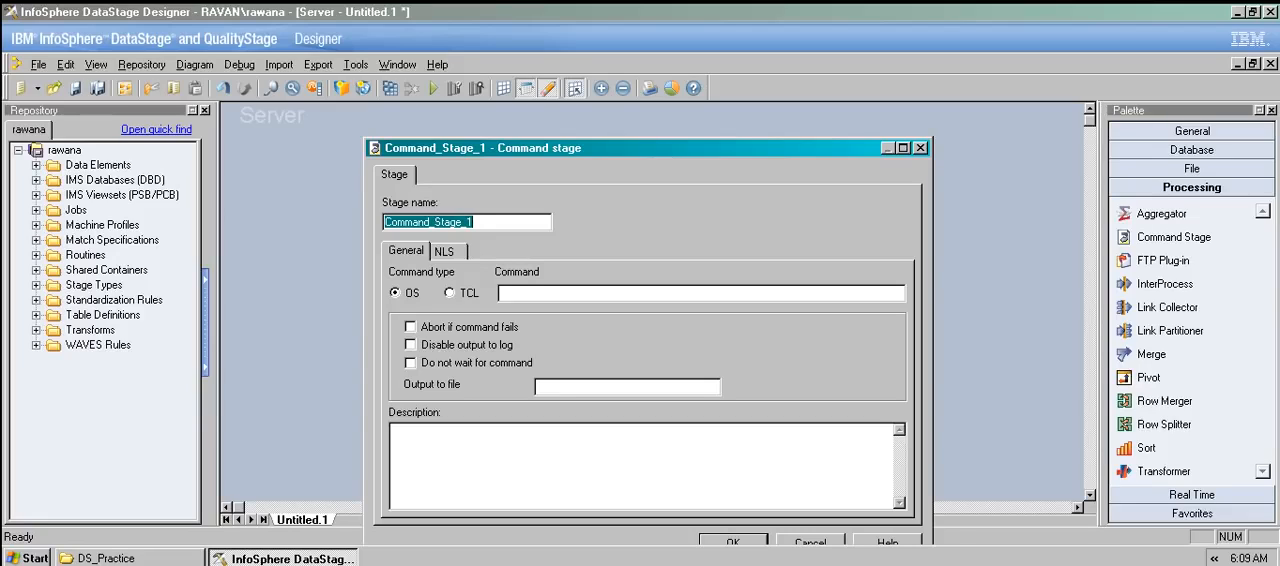
pyautogui.click(543, 294)
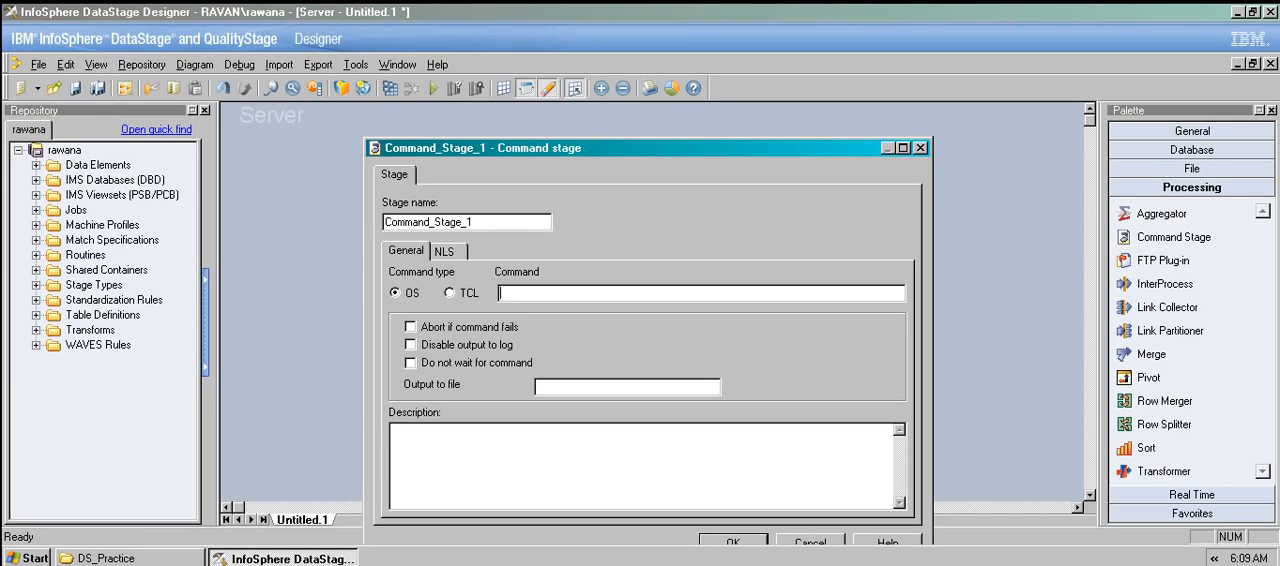
pyautogui.moveTo(640, 148); pyautogui.dragTo(621, 89)
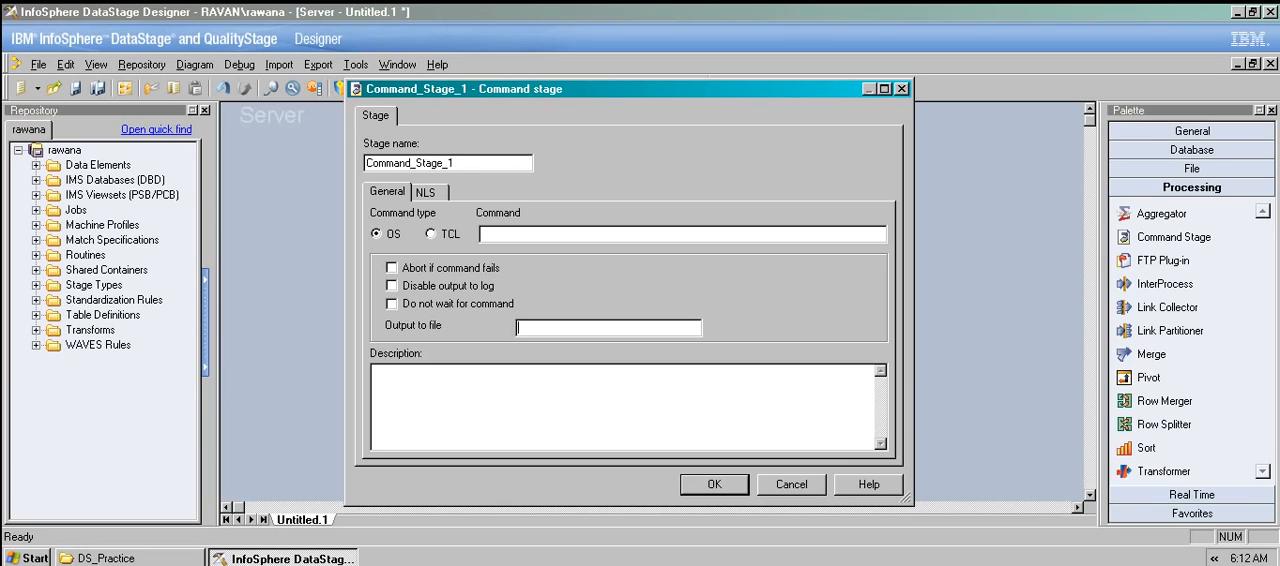
pyautogui.press('Return')
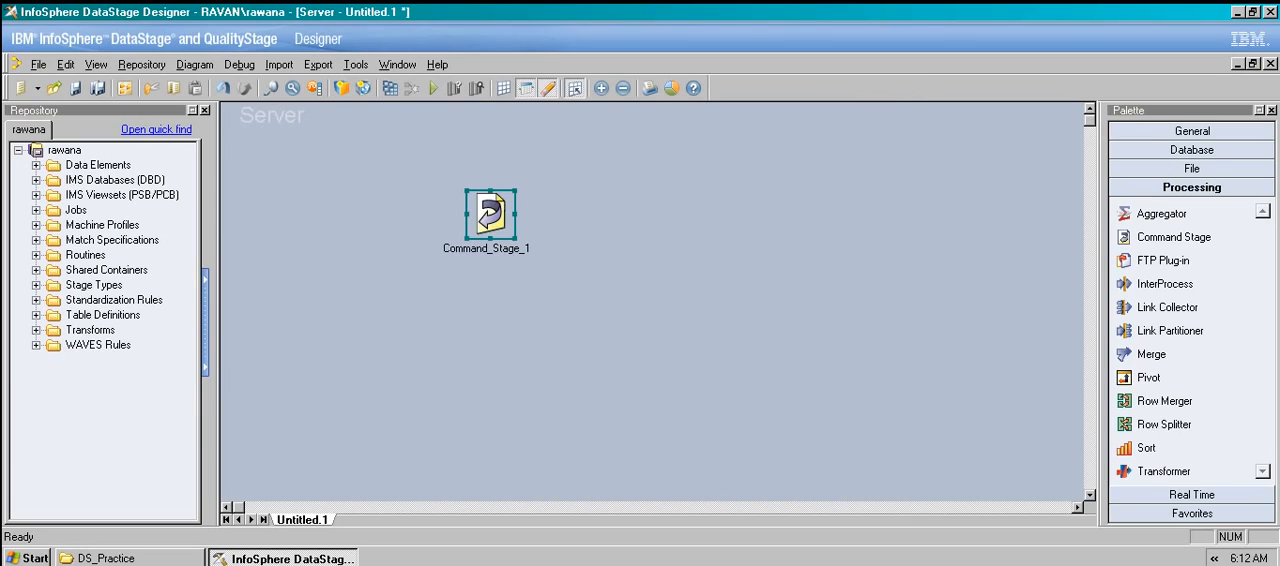
# Draw an output link from the Command Stage to an empty area of the canvas and review the link's column definitions.
pyautogui.moveTo(490, 216); pyautogui.dragTo(618, 206)
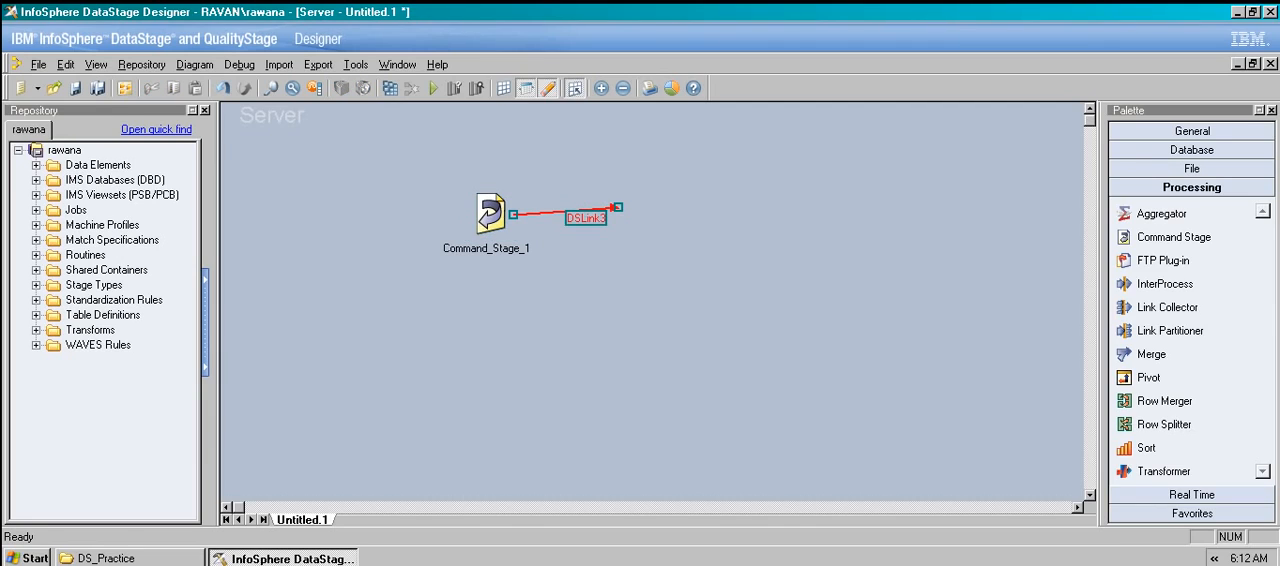
pyautogui.doubleClick(490, 214)
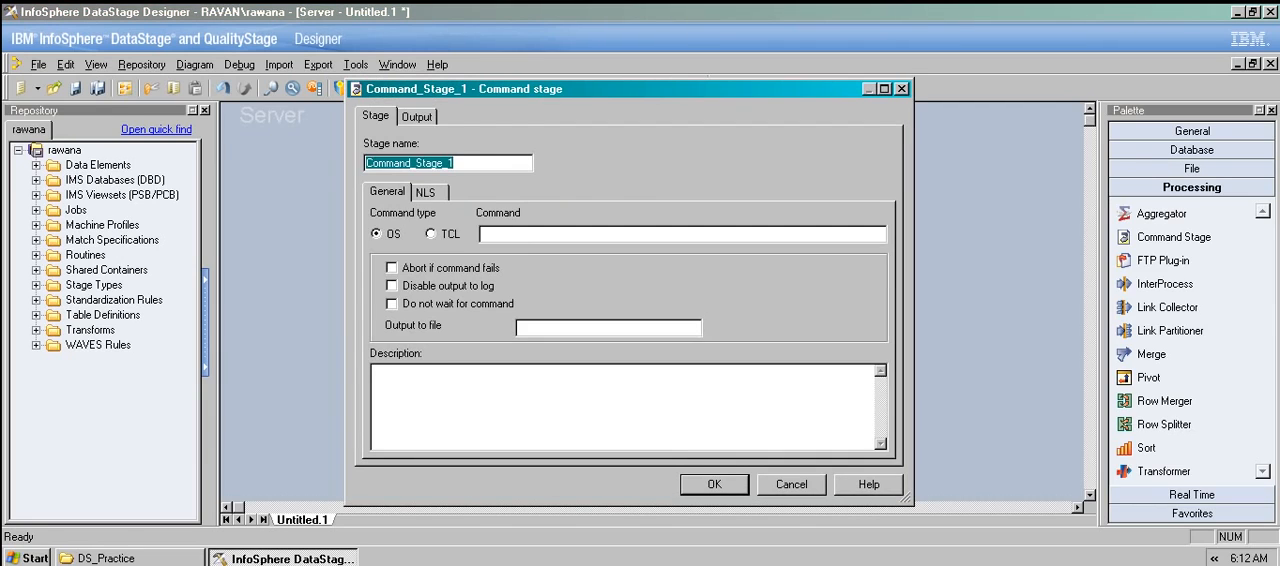
pyautogui.click(417, 116)
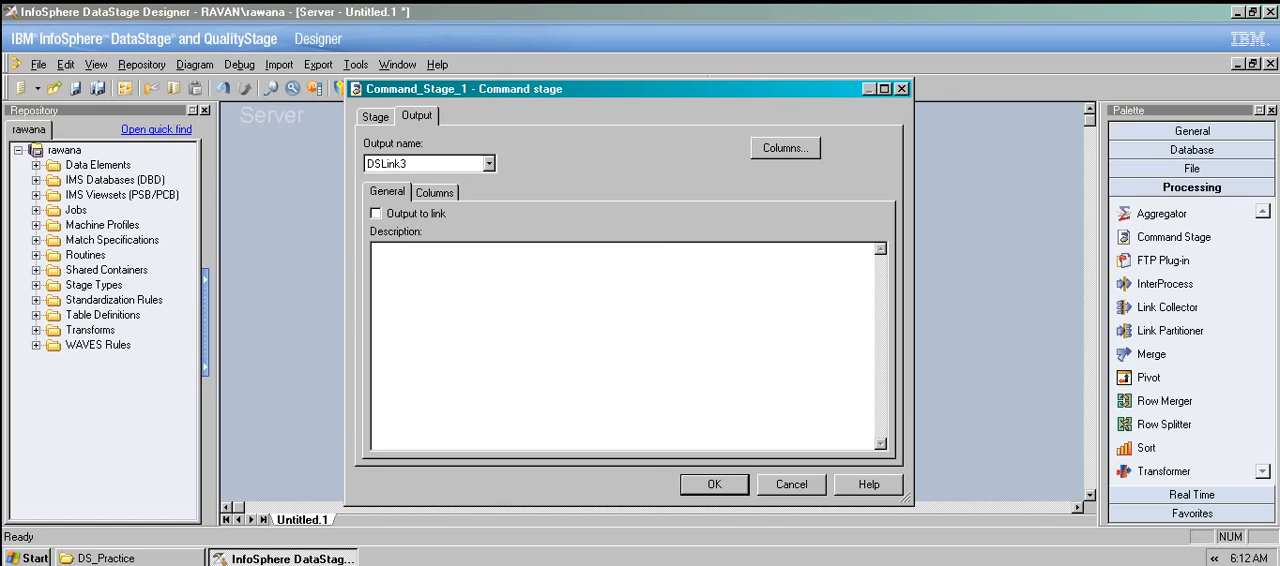
pyautogui.click(434, 192)
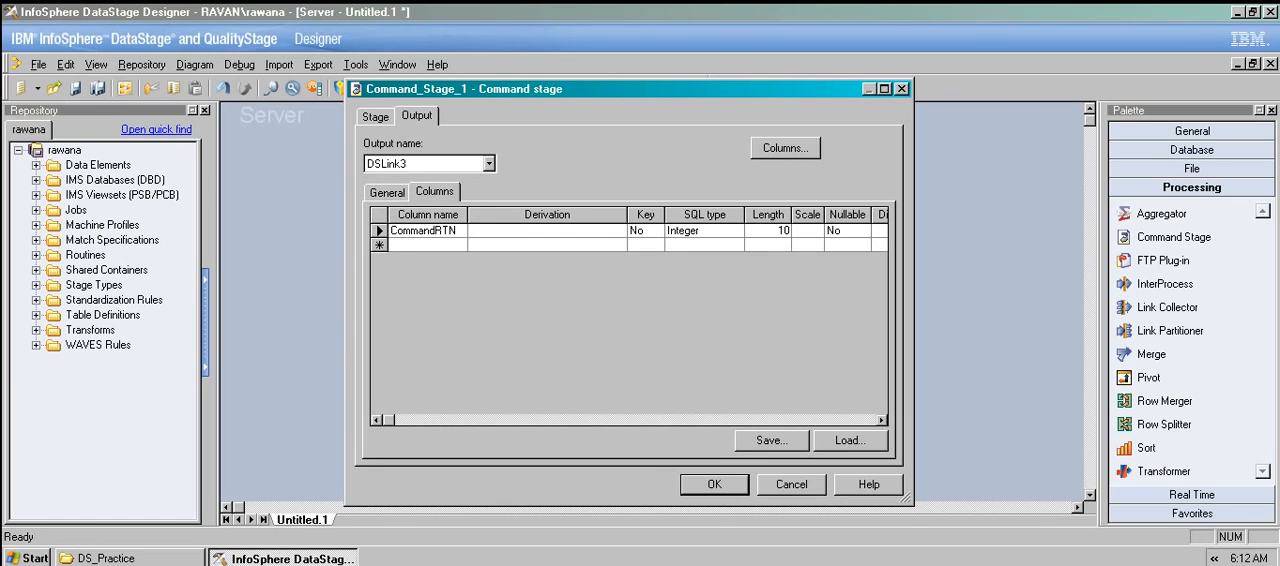
pyautogui.click(714, 484)
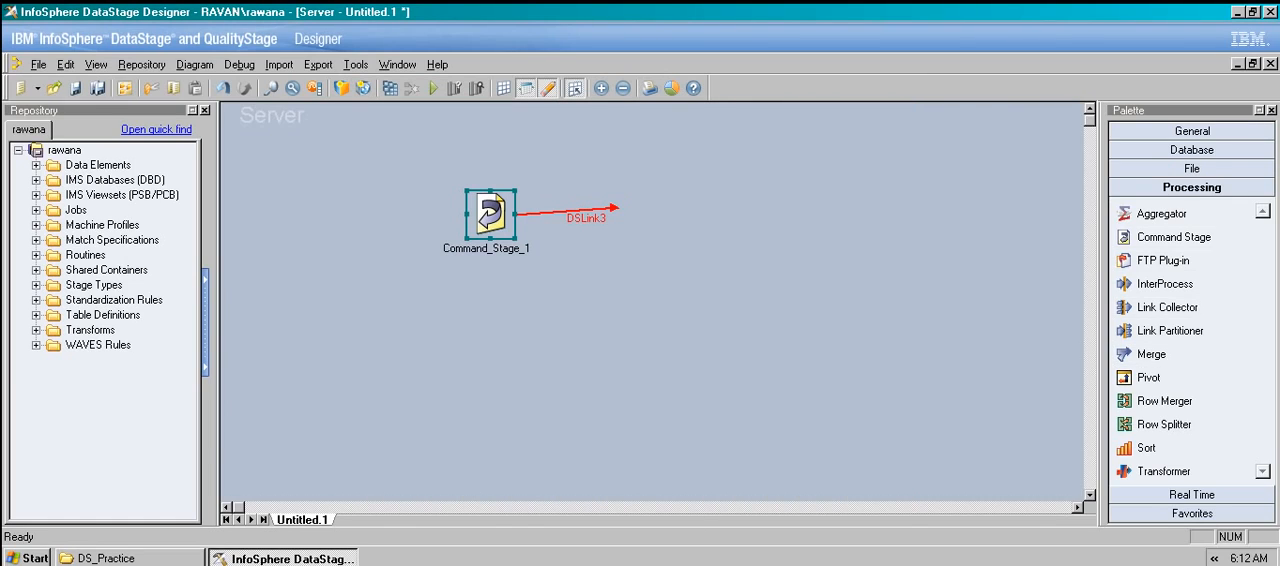
# Add a Sequential File stage before the Command Stage and link it to the Command Stage as input.
pyautogui.click(1192, 169)
pyautogui.click(1168, 265)
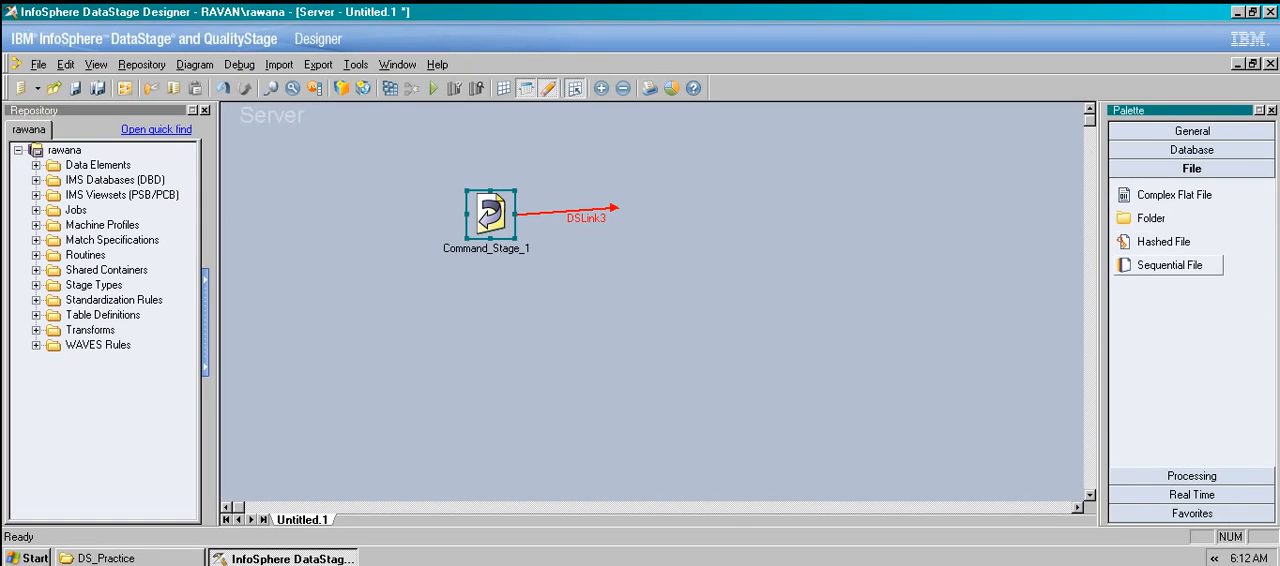
pyautogui.click(340, 212)
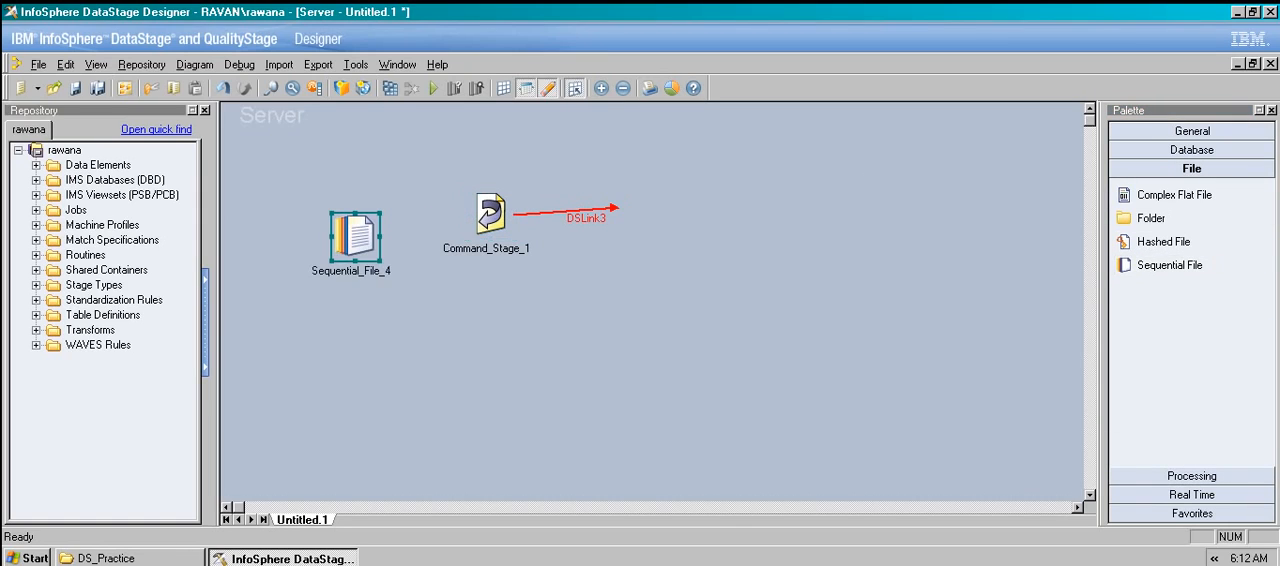
pyautogui.rightClick(354, 230)
pyautogui.click(400, 240)
pyautogui.moveTo(372, 230); pyautogui.dragTo(485, 212)
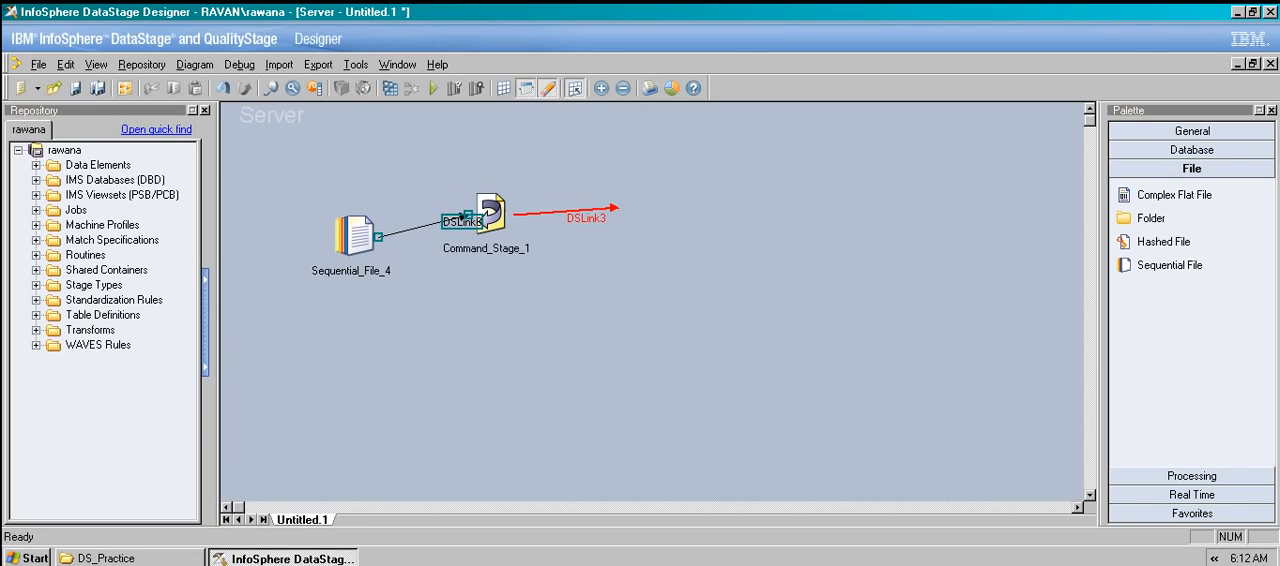
# Review the Command Stage's general input options without changing them and delete the Command Stage from the job.
pyautogui.doubleClick(480, 213)
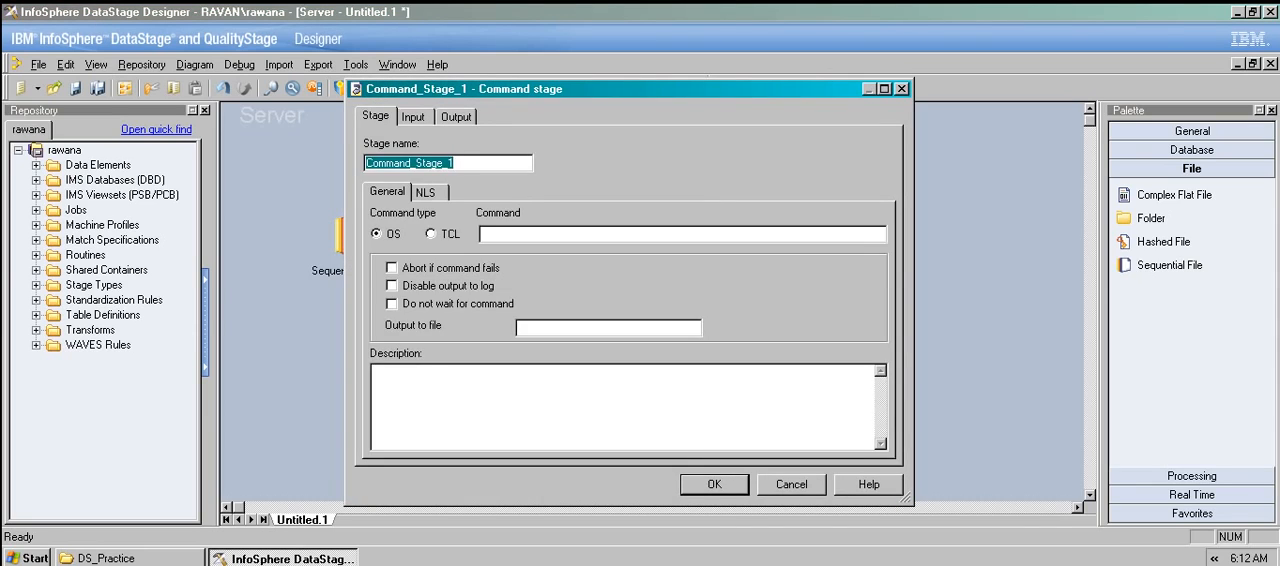
pyautogui.click(413, 116)
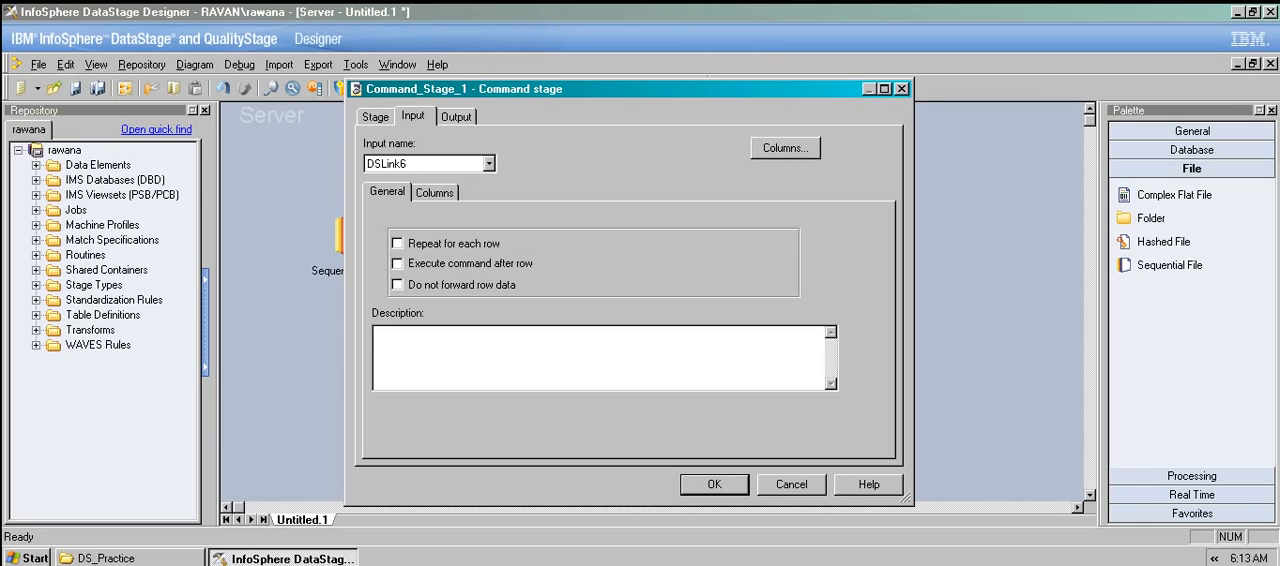
pyautogui.moveTo(600, 89); pyautogui.dragTo(806, 126)
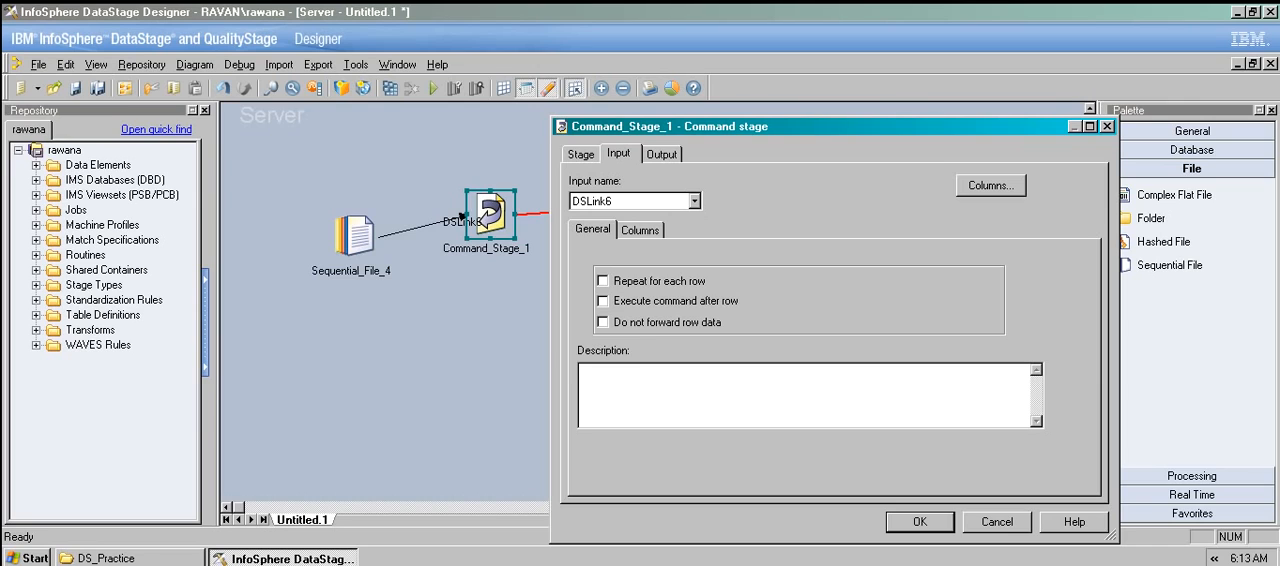
pyautogui.moveTo(800, 126); pyautogui.dragTo(610, 123)
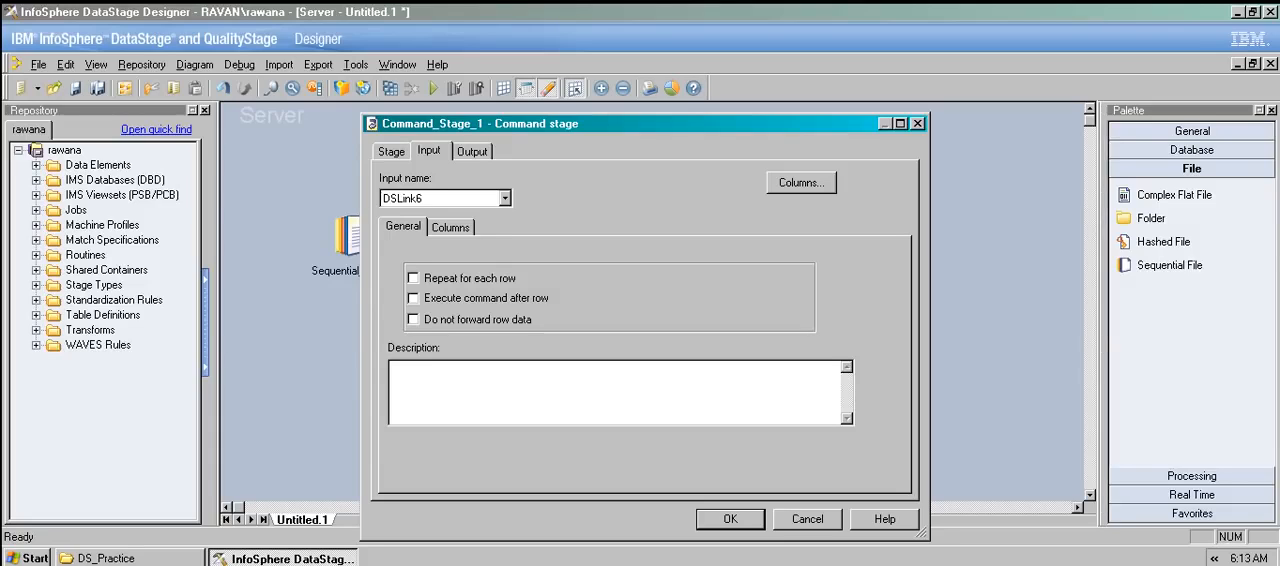
pyautogui.click(807, 519)
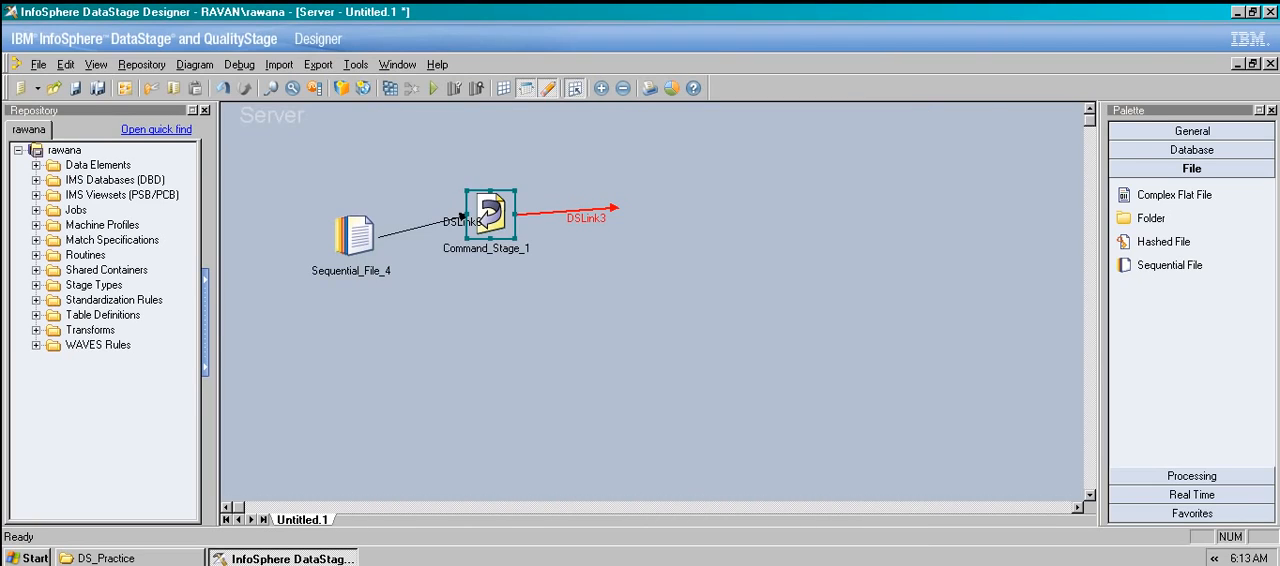
pyautogui.press('Delete')
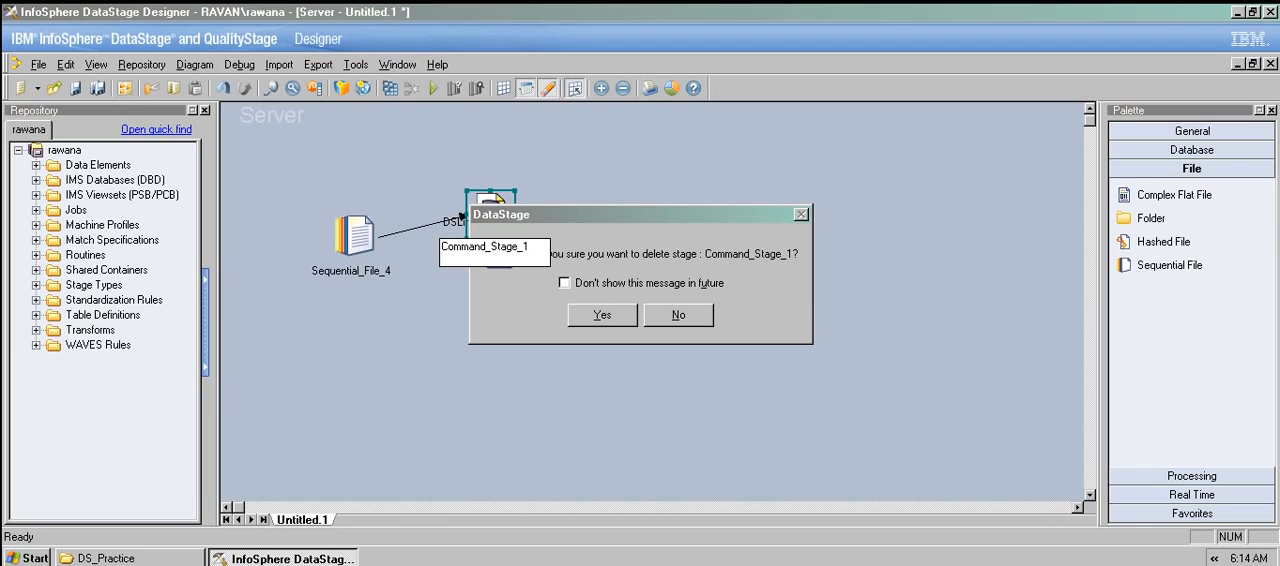
pyautogui.press('Return')
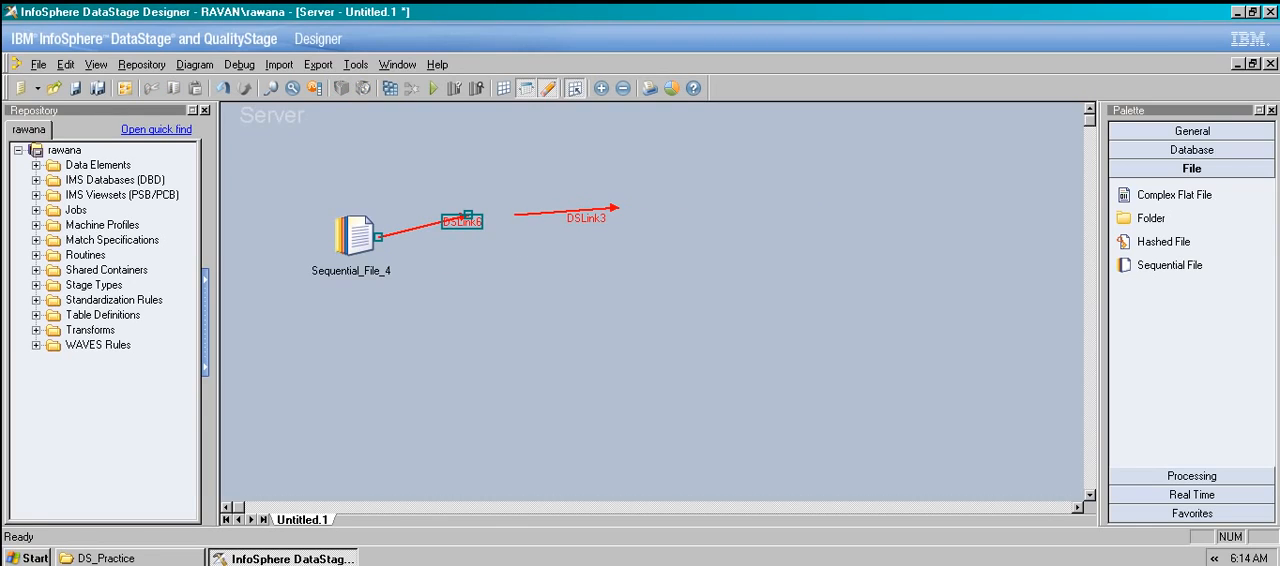
# Add an FTP Plug-in stage below the links on the job canvas and open its stage settings.
pyautogui.click(1192, 476)
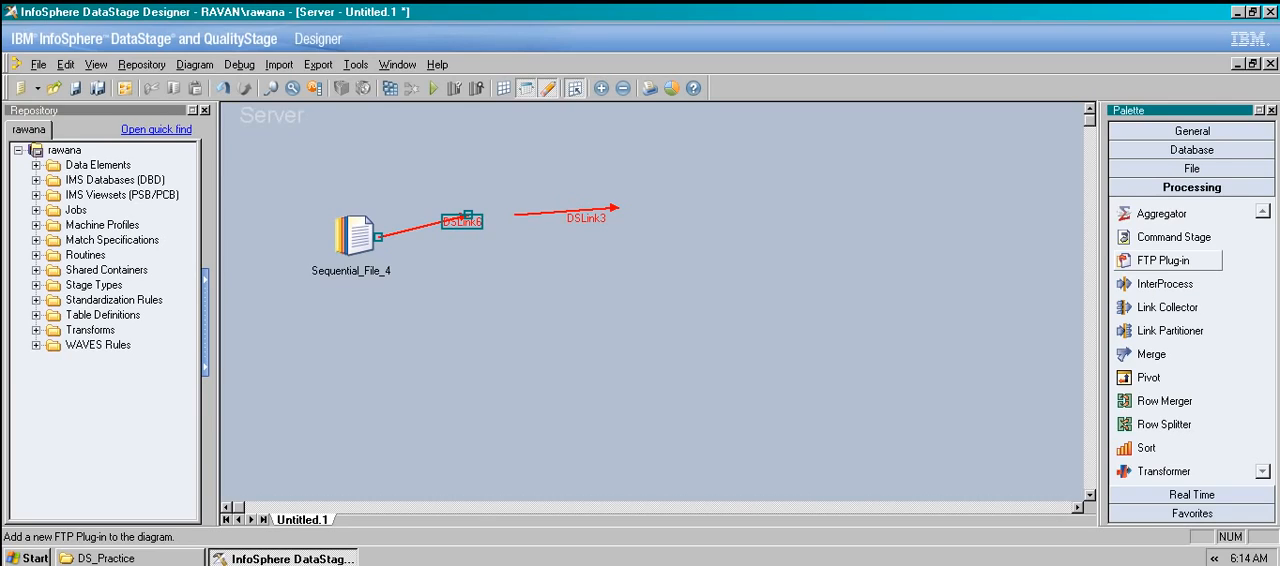
pyautogui.moveTo(1163, 260); pyautogui.dragTo(727, 340)
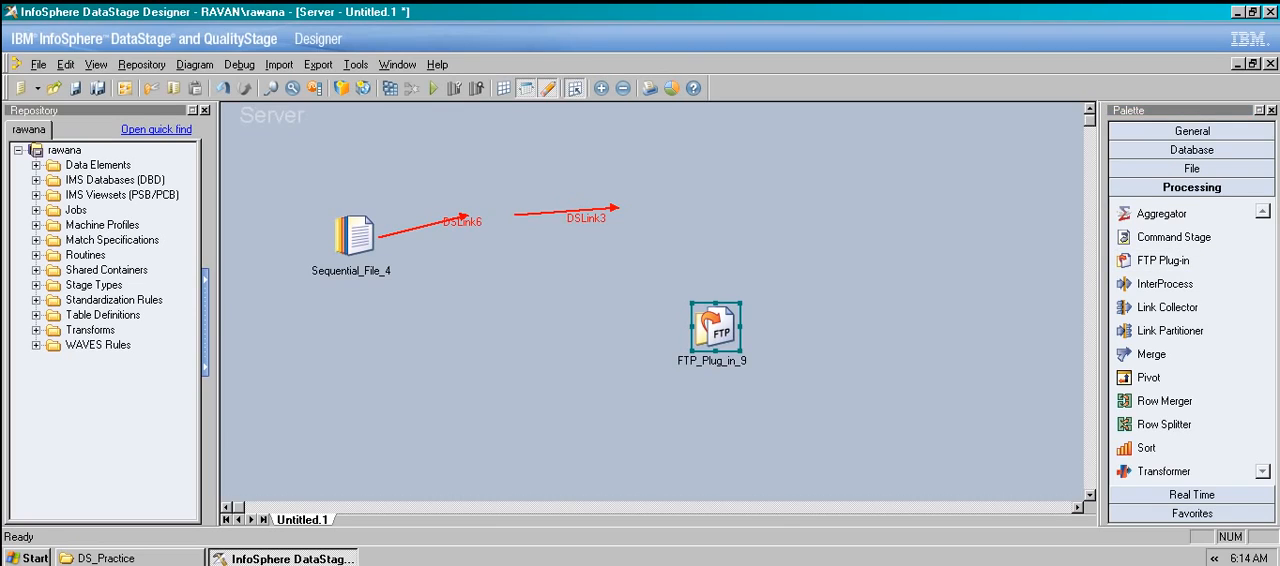
pyautogui.doubleClick(716, 327)
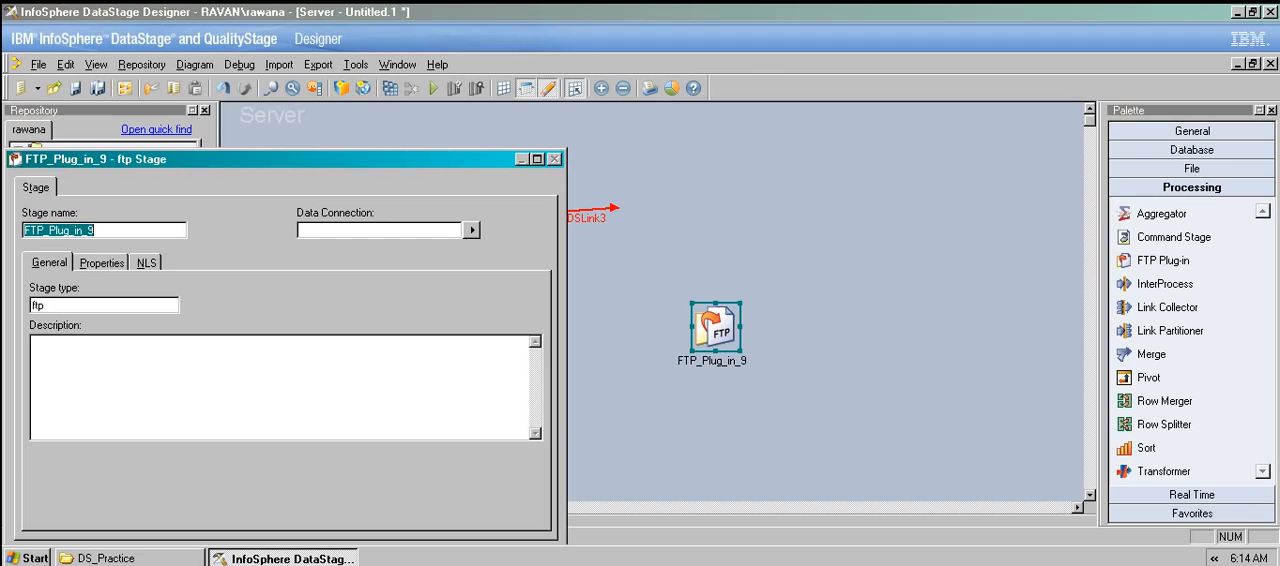
pyautogui.moveTo(290, 159); pyautogui.dragTo(491, 90)
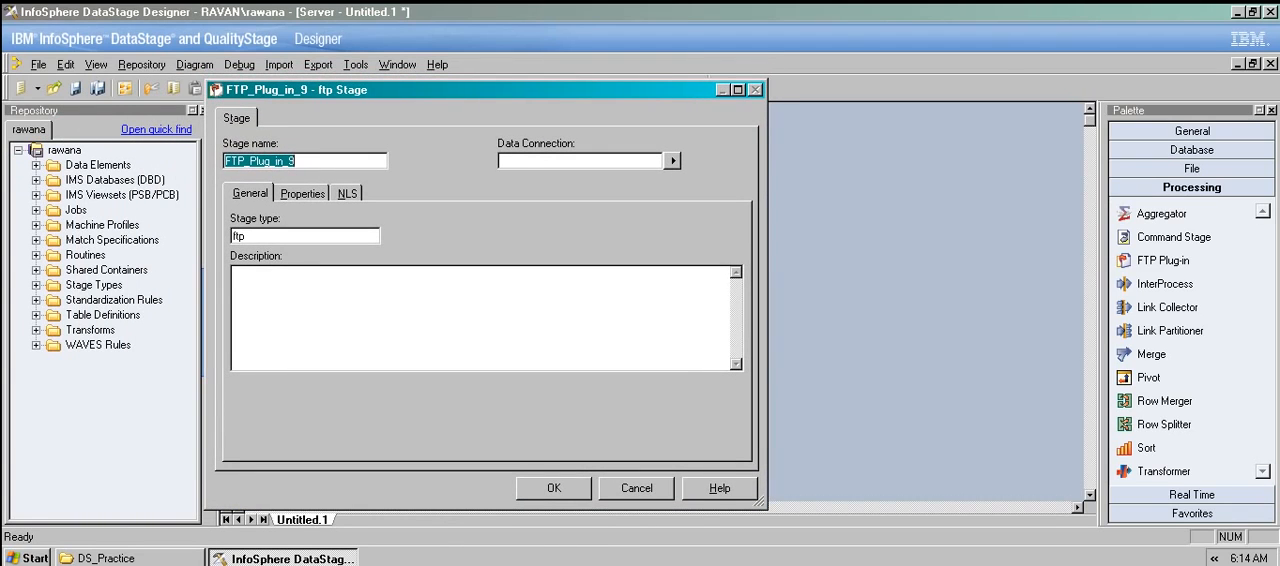
pyautogui.moveTo(491, 90); pyautogui.dragTo(657, 83)
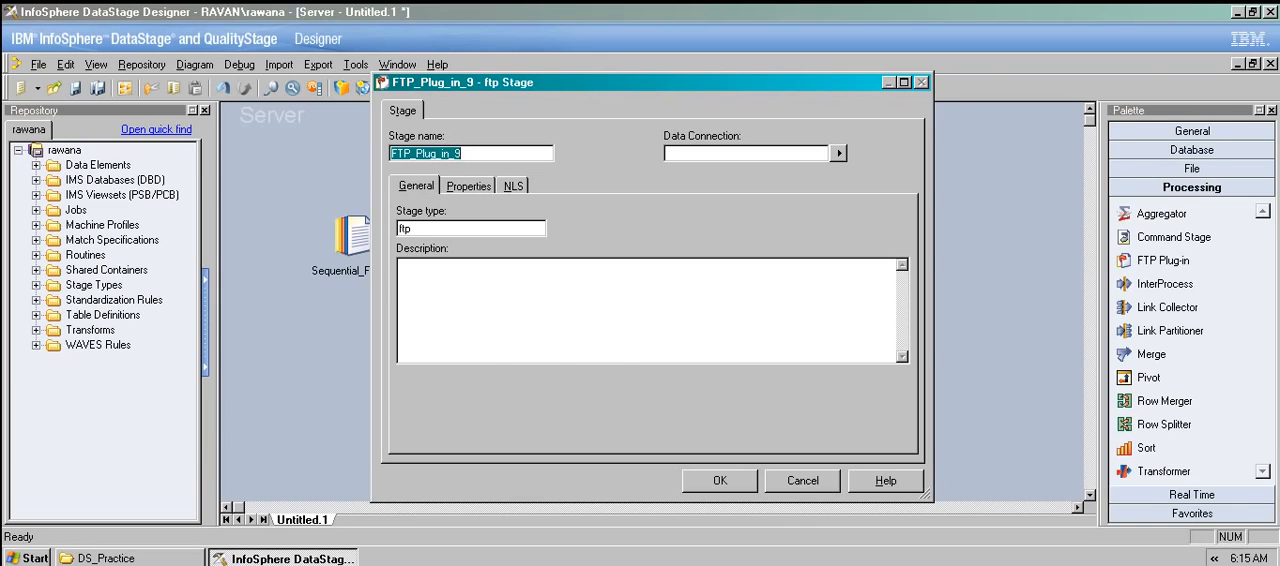
# Review the FTP Plug-in stage's connection and Telnet properties without changing them and delete the stage from the job.
pyautogui.click(468, 186)
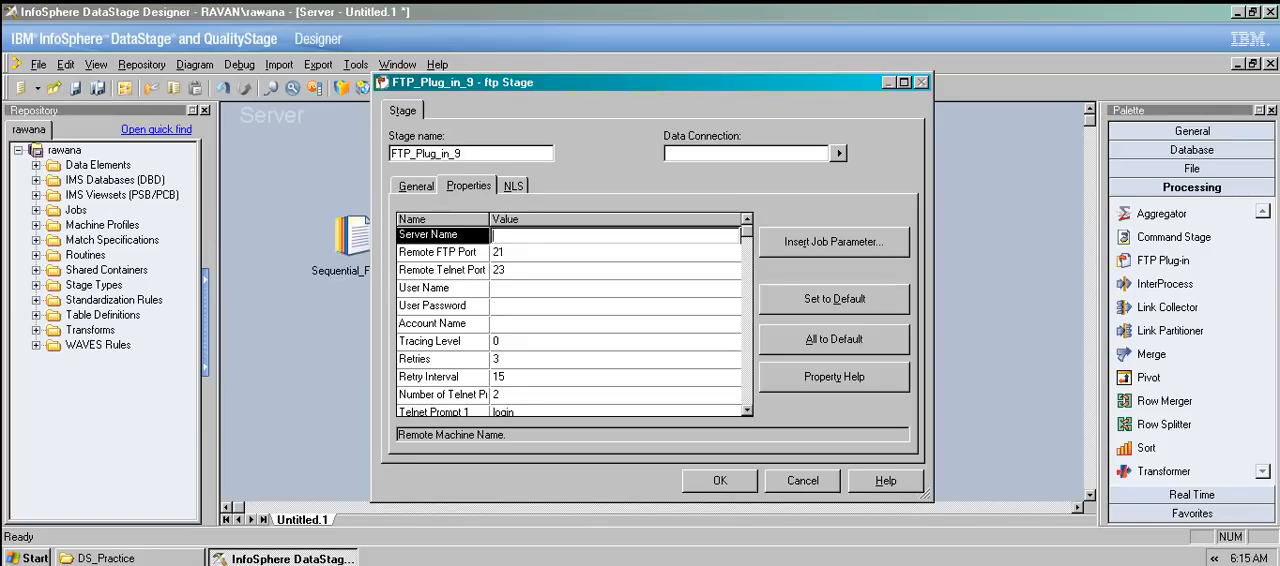
pyautogui.press('Down')
pyautogui.press('Down')
pyautogui.press('Down')
pyautogui.press('Down')
pyautogui.press('Down')
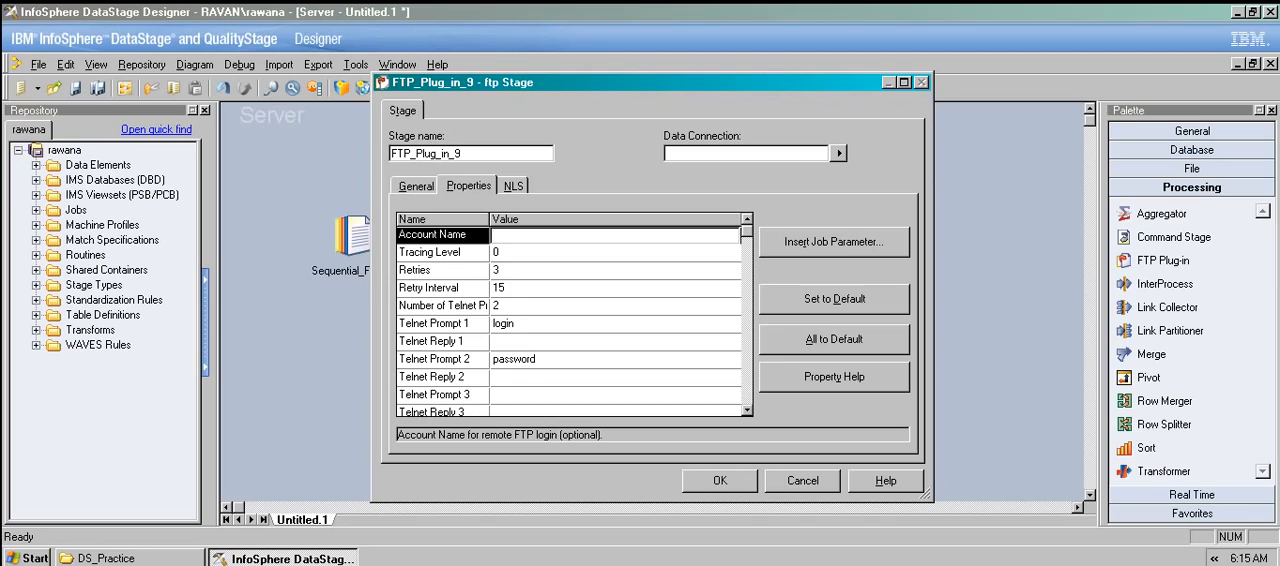
pyautogui.click(747, 219)
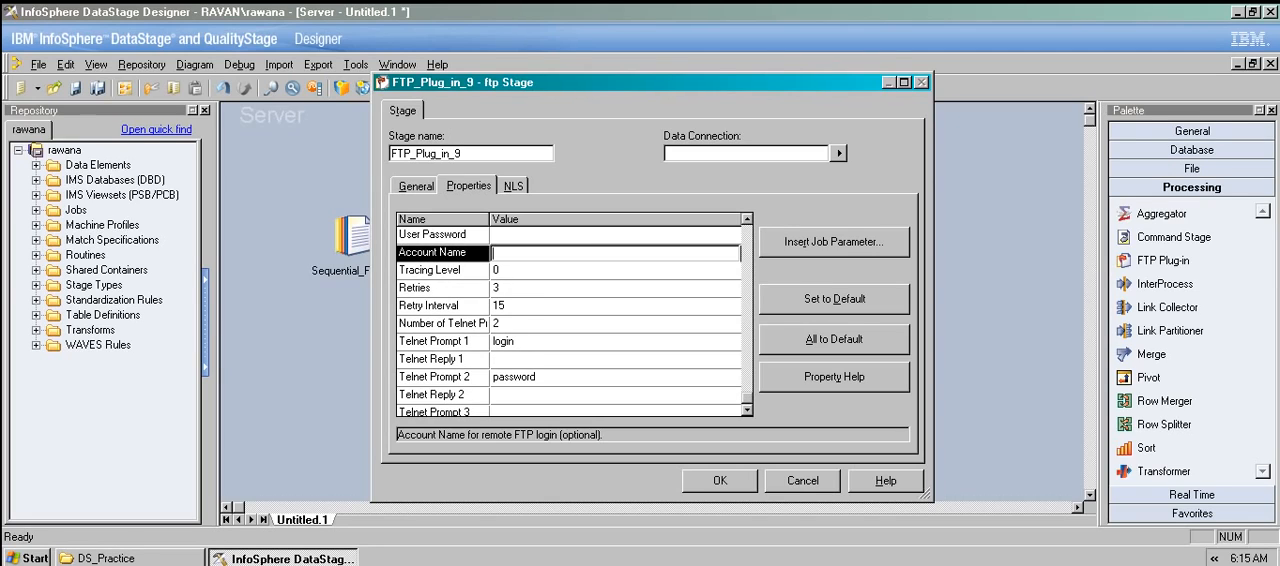
pyautogui.click(803, 481)
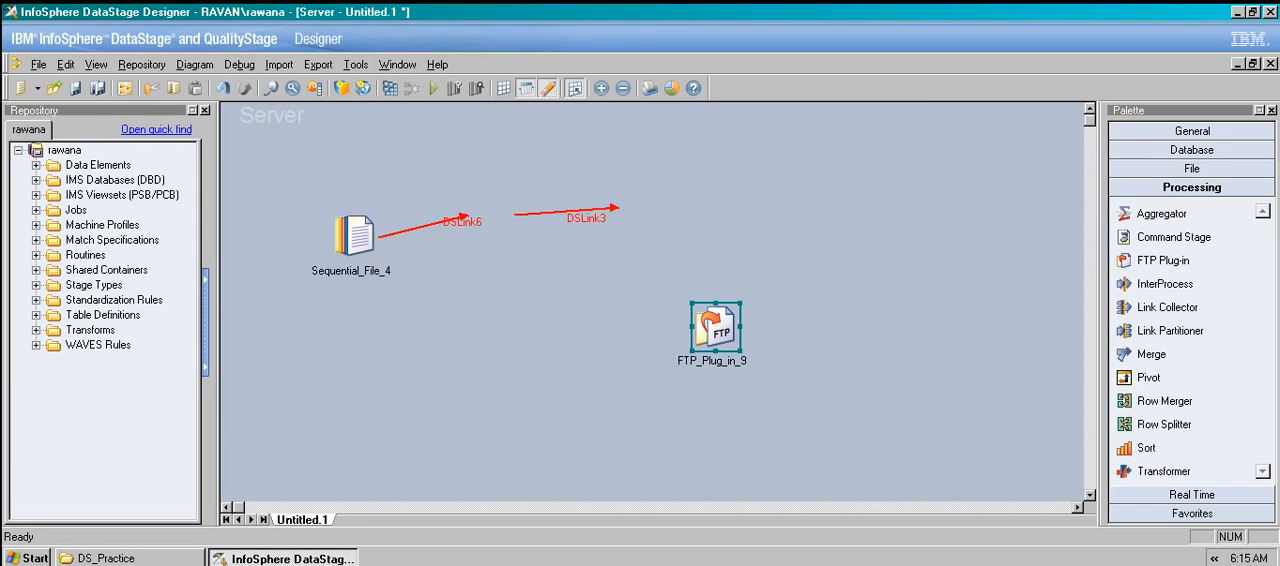
pyautogui.press('Delete')
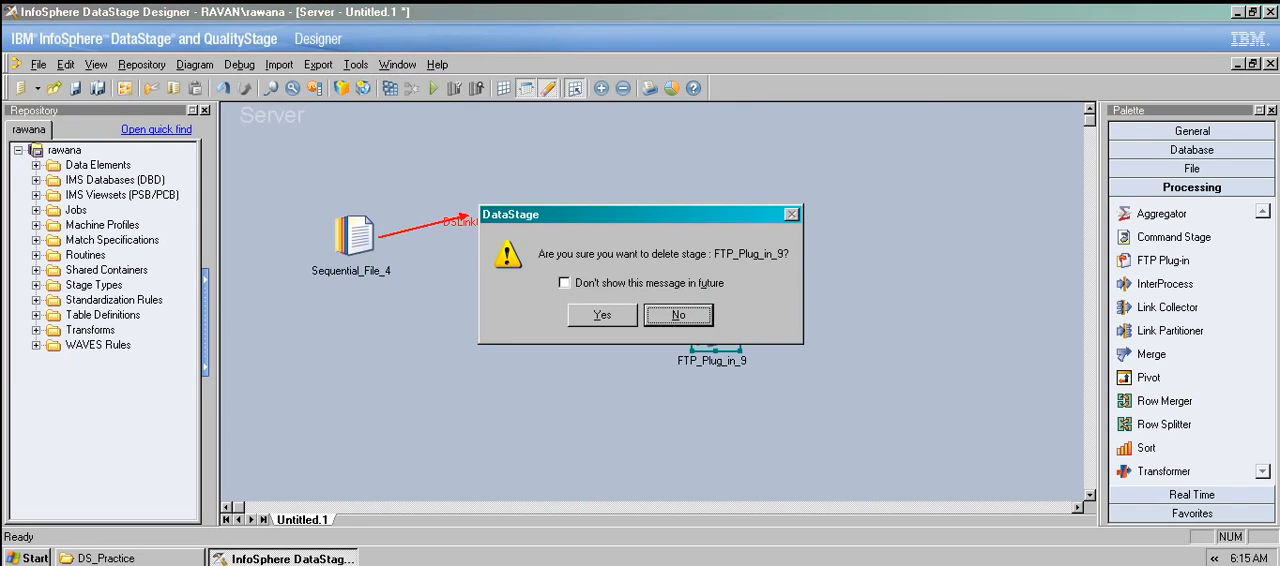
pyautogui.press('Return')
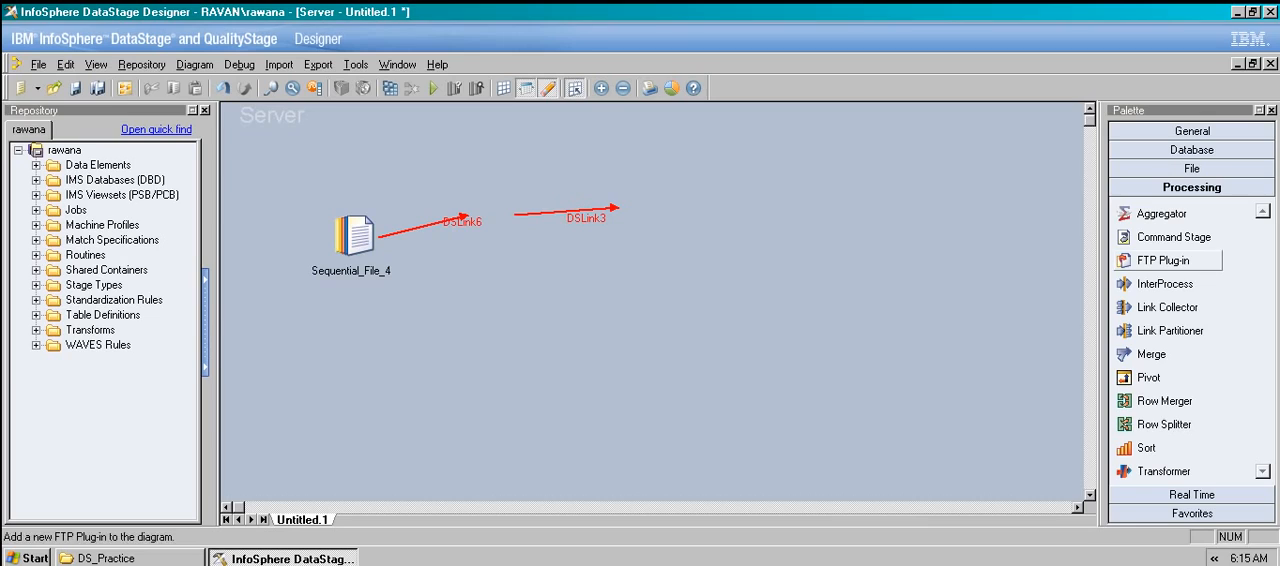
# Add an InterProcess stage to the canvas beyond the unattached links and review its general stage settings without changing them.
pyautogui.moveTo(1165, 284); pyautogui.dragTo(688, 224)
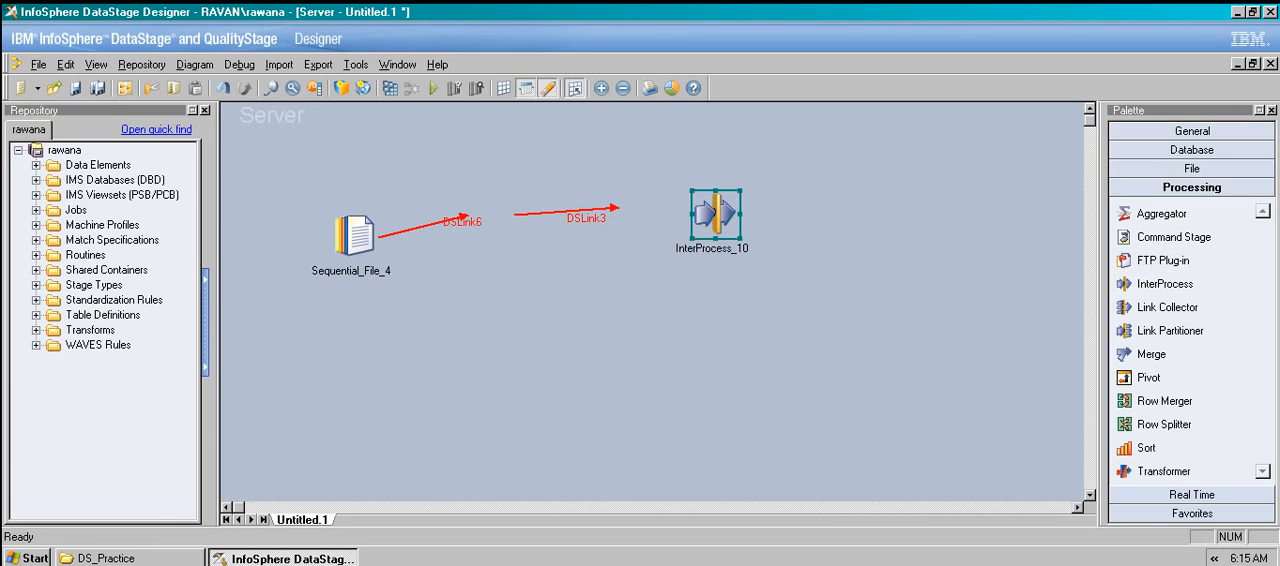
pyautogui.doubleClick(715, 214)
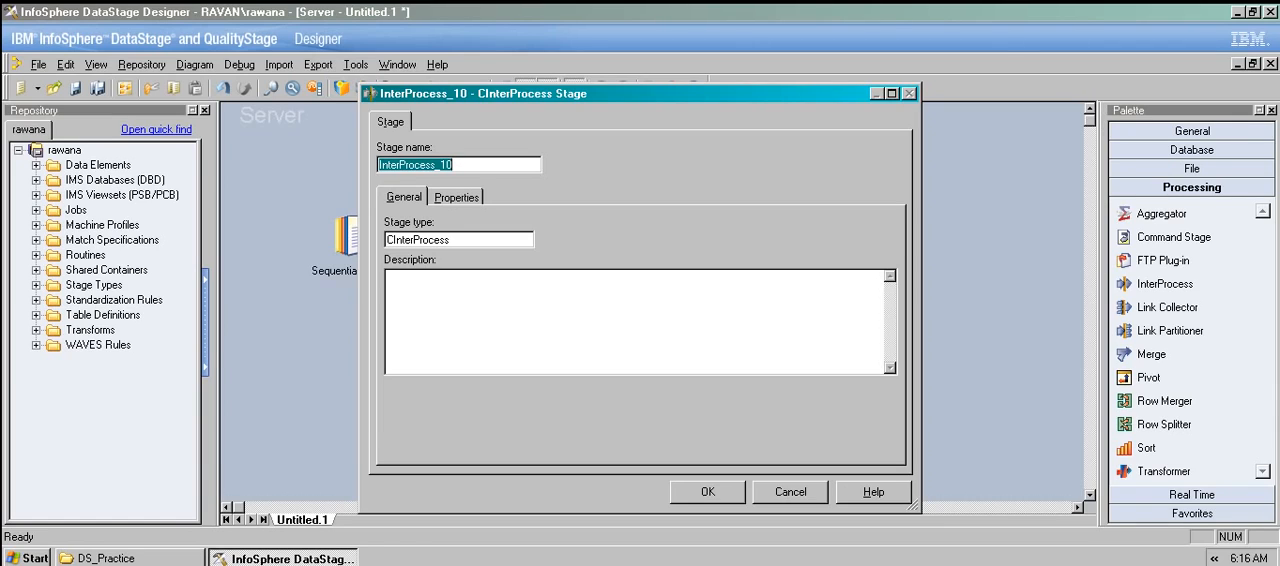
pyautogui.click(790, 492)
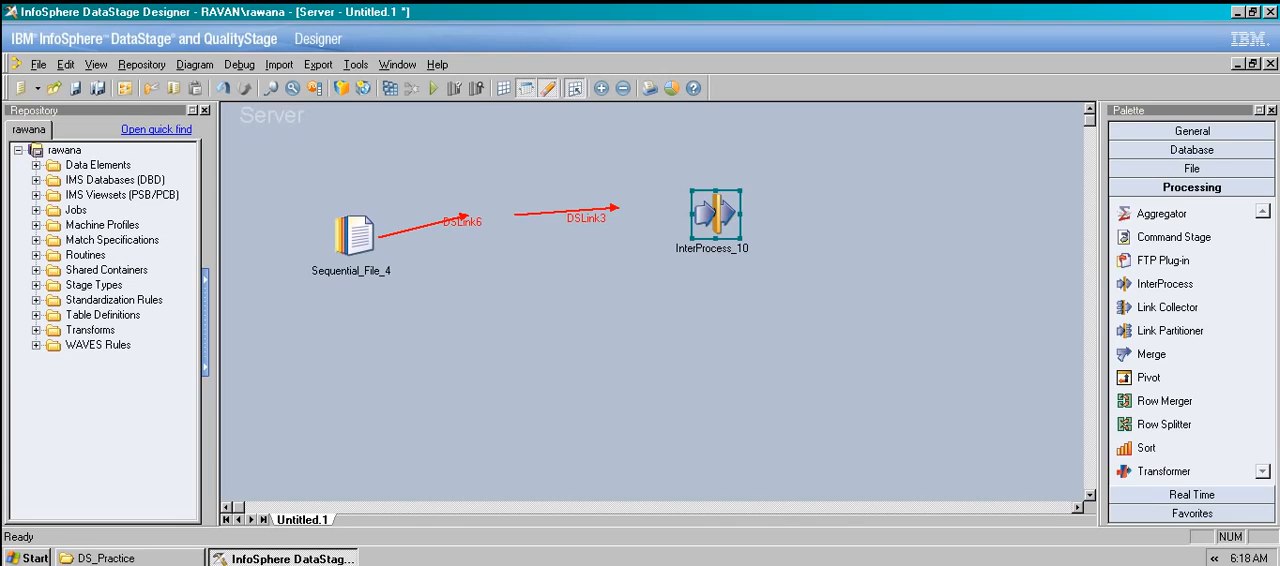
# Delete the InterProcess stage from the job.
pyautogui.press('Delete')
pyautogui.press('Left')
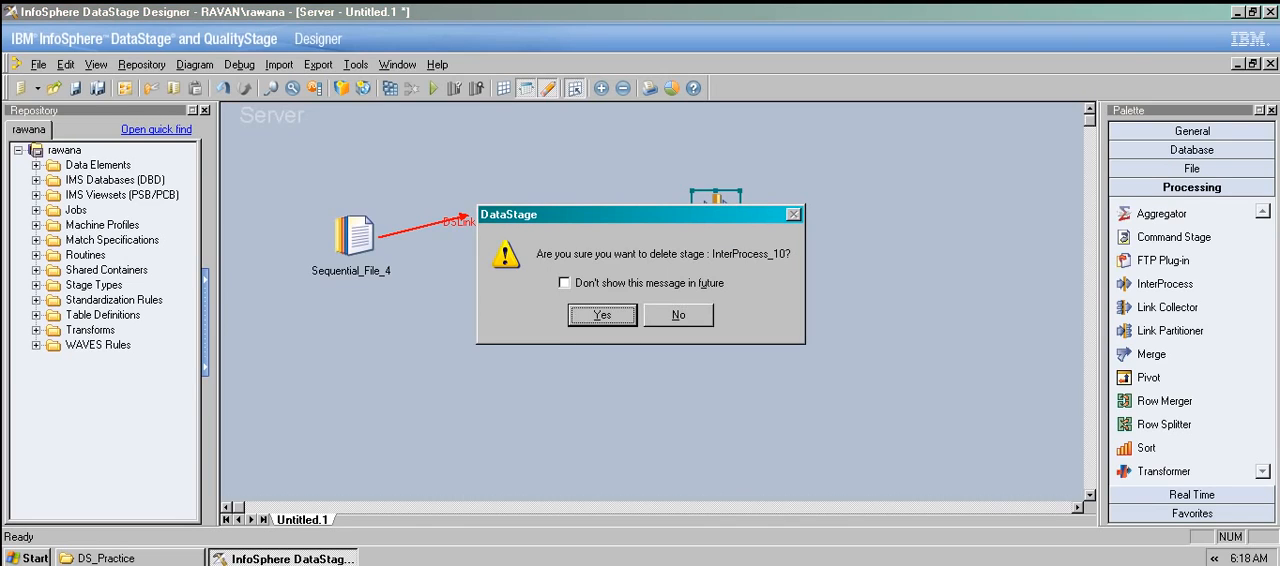
pyautogui.press('Return')
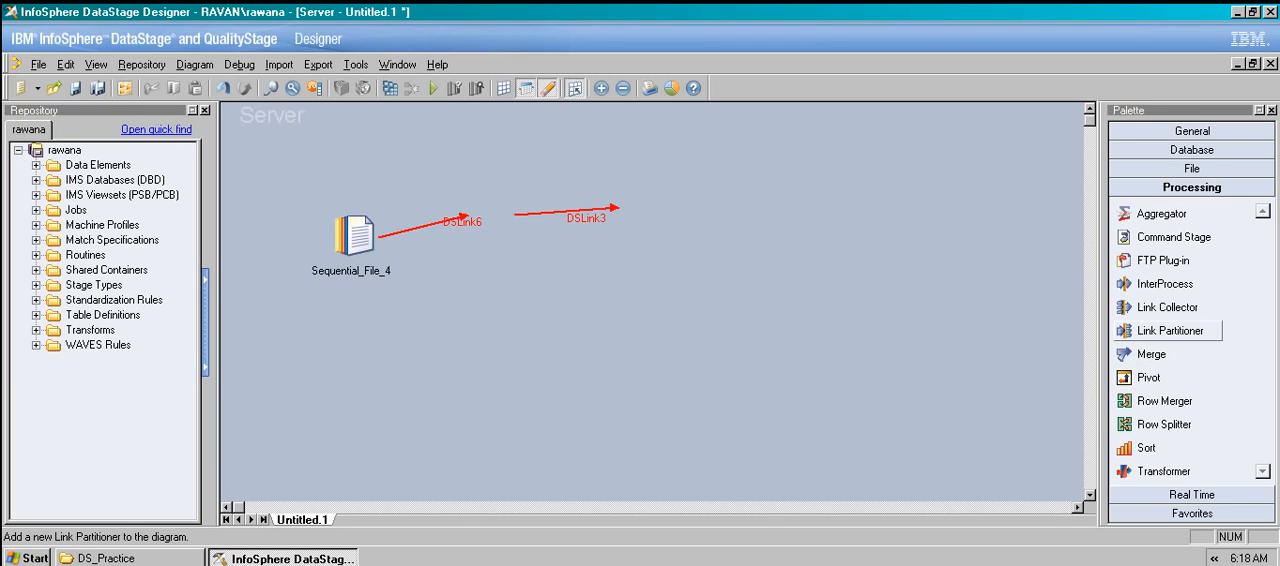
# Add a Link Partitioner stage between the two existing links and draw three more output links from it.
pyautogui.moveTo(1170, 330); pyautogui.dragTo(648, 305)
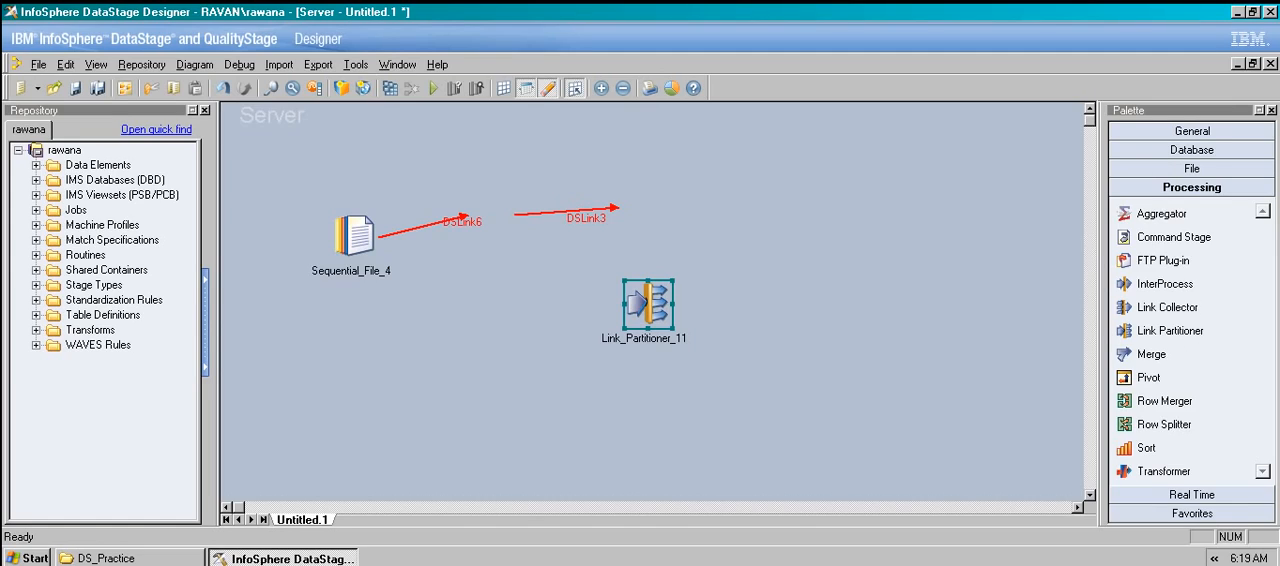
pyautogui.moveTo(648, 305); pyautogui.dragTo(490, 215)
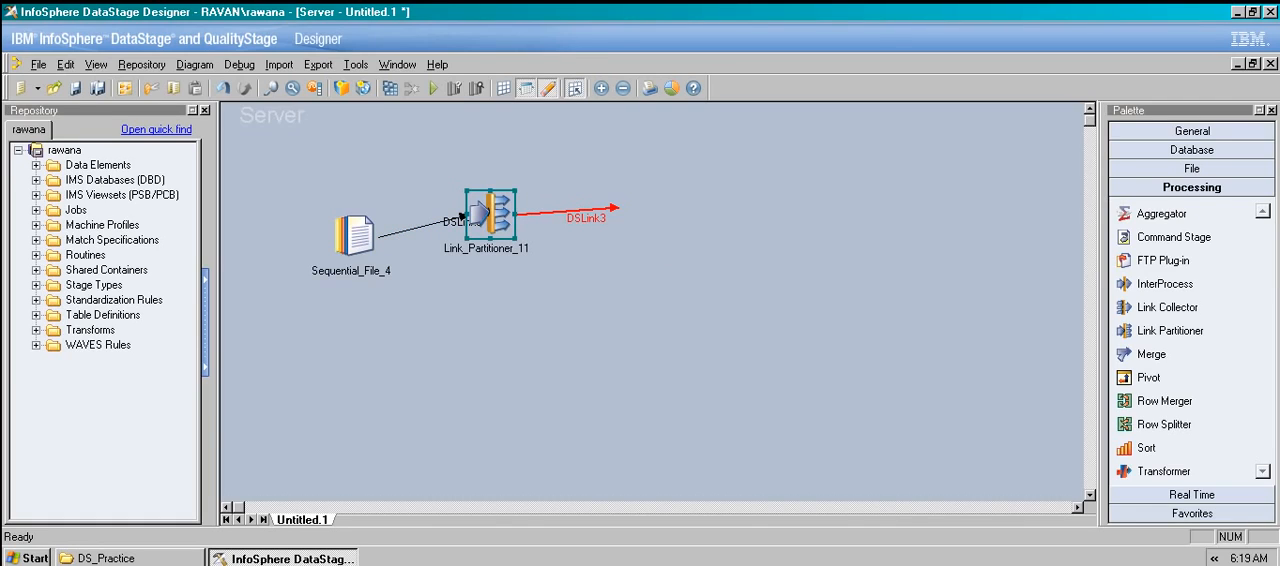
pyautogui.moveTo(508, 226); pyautogui.dragTo(624, 231)
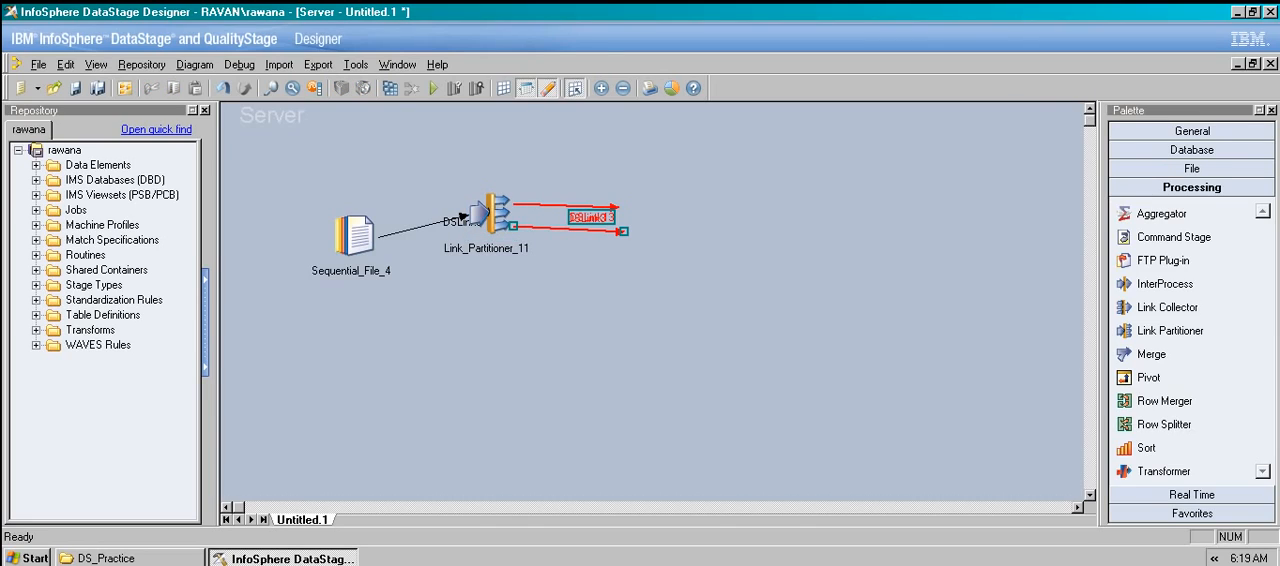
pyautogui.moveTo(512, 228); pyautogui.dragTo(600, 282)
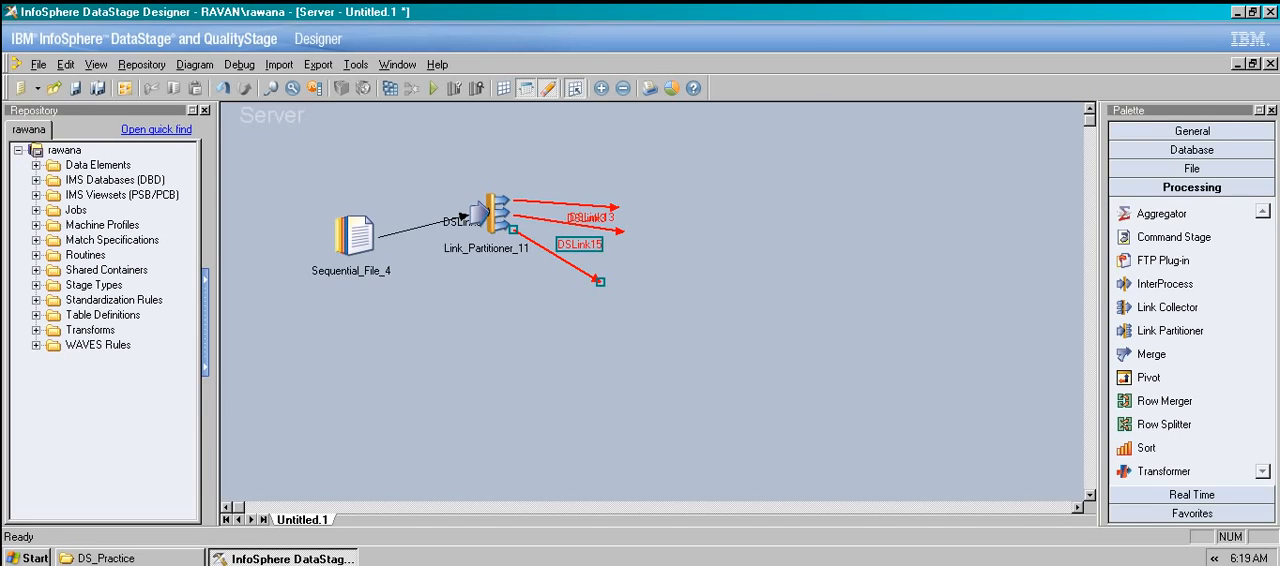
pyautogui.moveTo(505, 205); pyautogui.dragTo(605, 148)
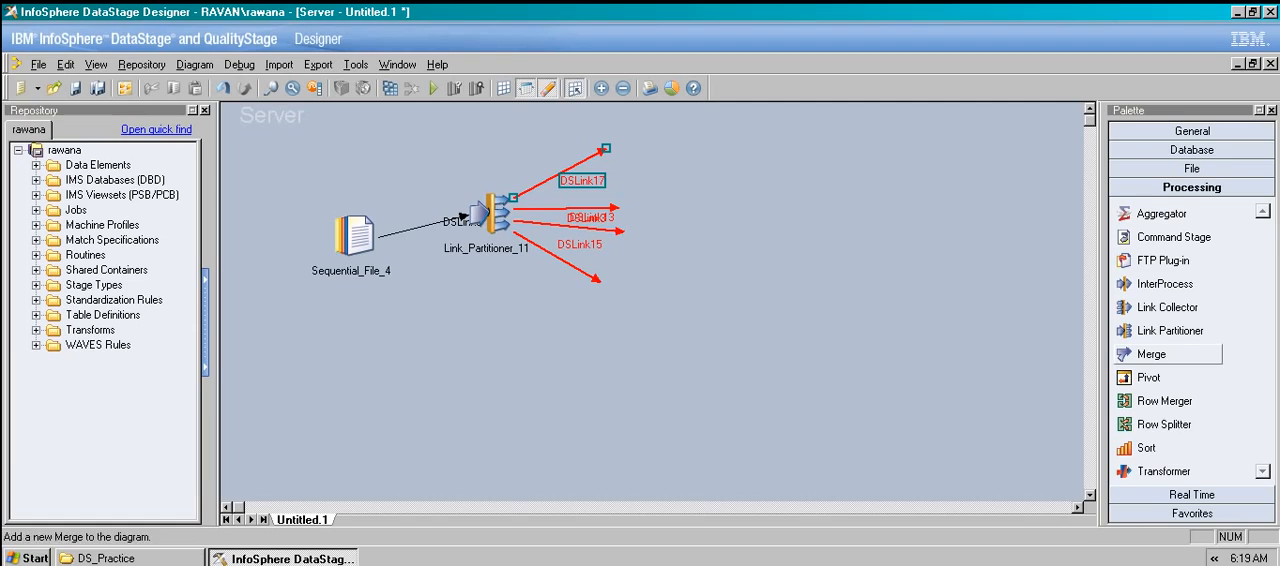
# Add a Link Collector stage beyond the Link Partitioner's output links.
pyautogui.click(1169, 331)
pyautogui.moveTo(1167, 307); pyautogui.dragTo(700, 214)
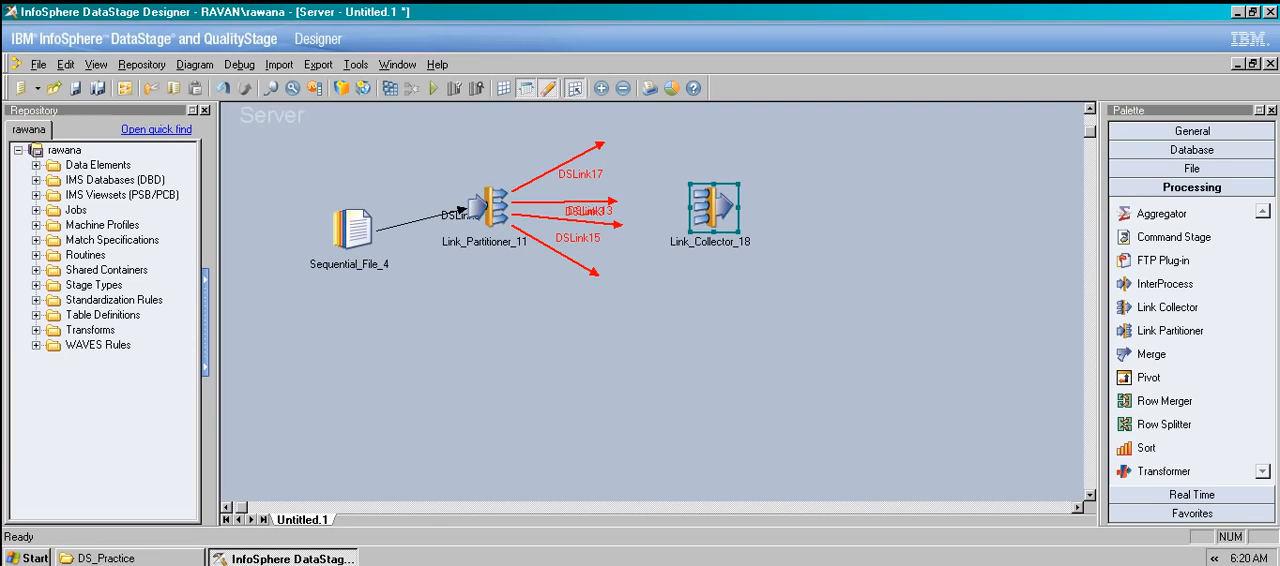
# Delete the Sequential File, Link Partitioner and Link Collector stages together with all their links to empty the canvas.
pyautogui.moveTo(350, 158); pyautogui.dragTo(742, 328)
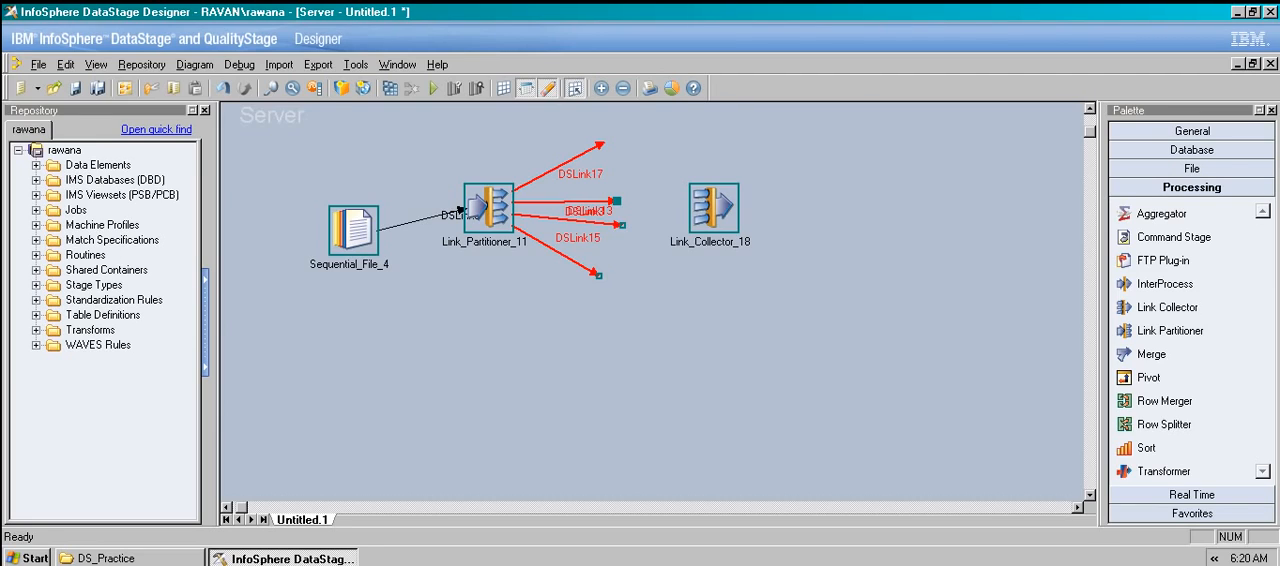
pyautogui.press('Delete')
pyautogui.press('Left')
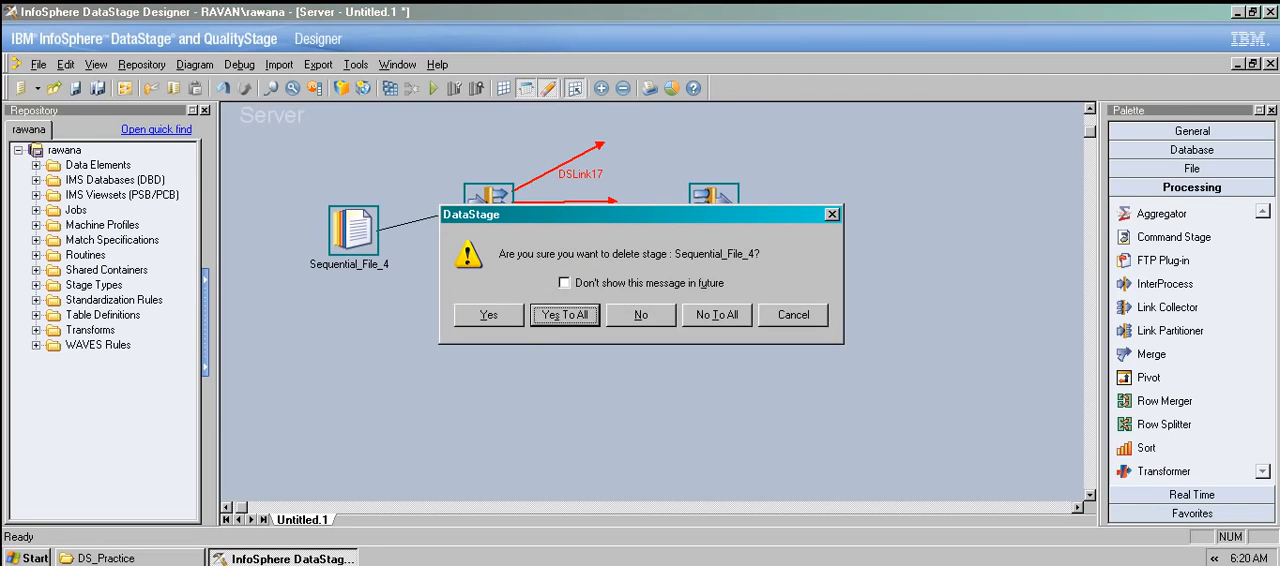
pyautogui.press('Return')
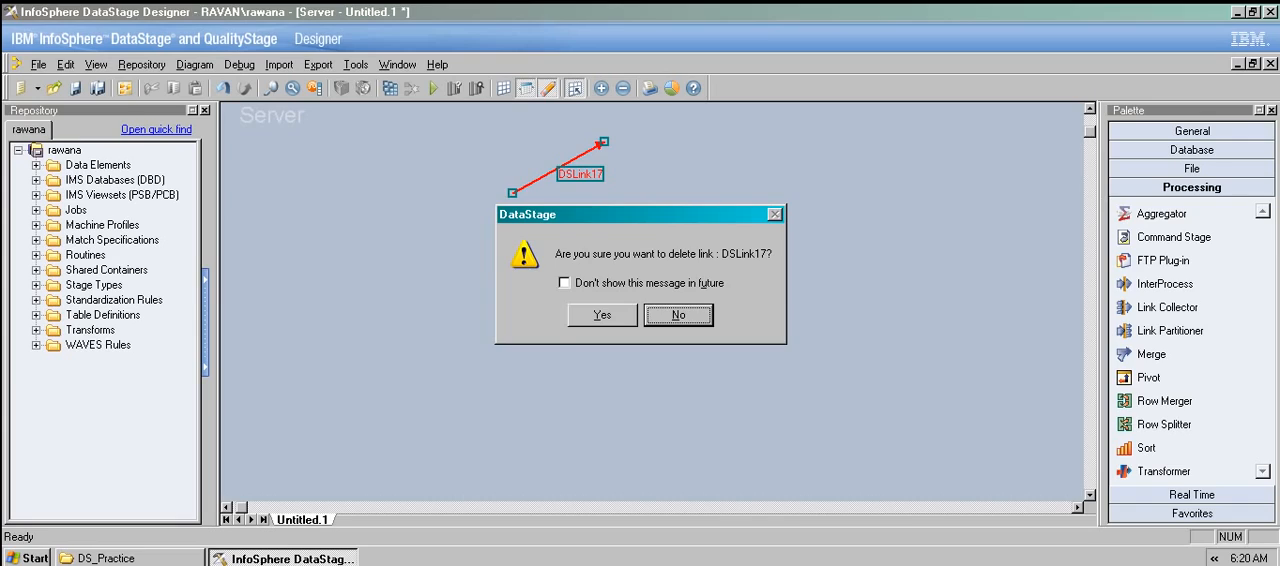
pyautogui.press('Left')
pyautogui.press('Return')
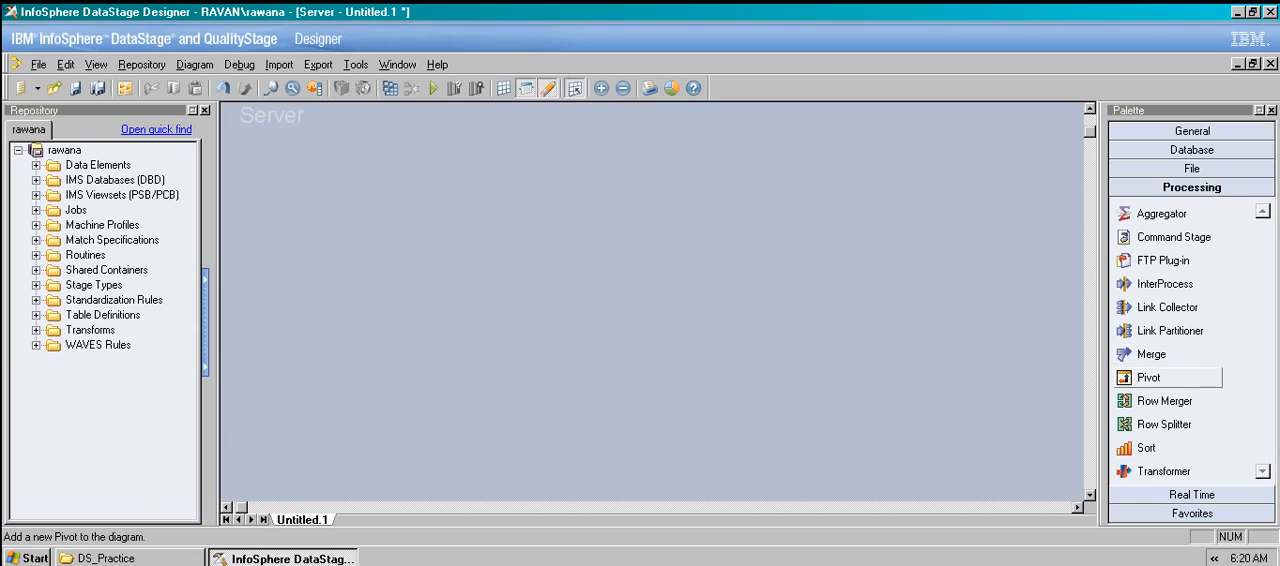
# Add a Row Merger stage and a Row Splitter stage side by side on the empty canvas, keeping their default names.
pyautogui.moveTo(1160, 400); pyautogui.dragTo(501, 225)
pyautogui.moveTo(1164, 424); pyautogui.dragTo(665, 205)
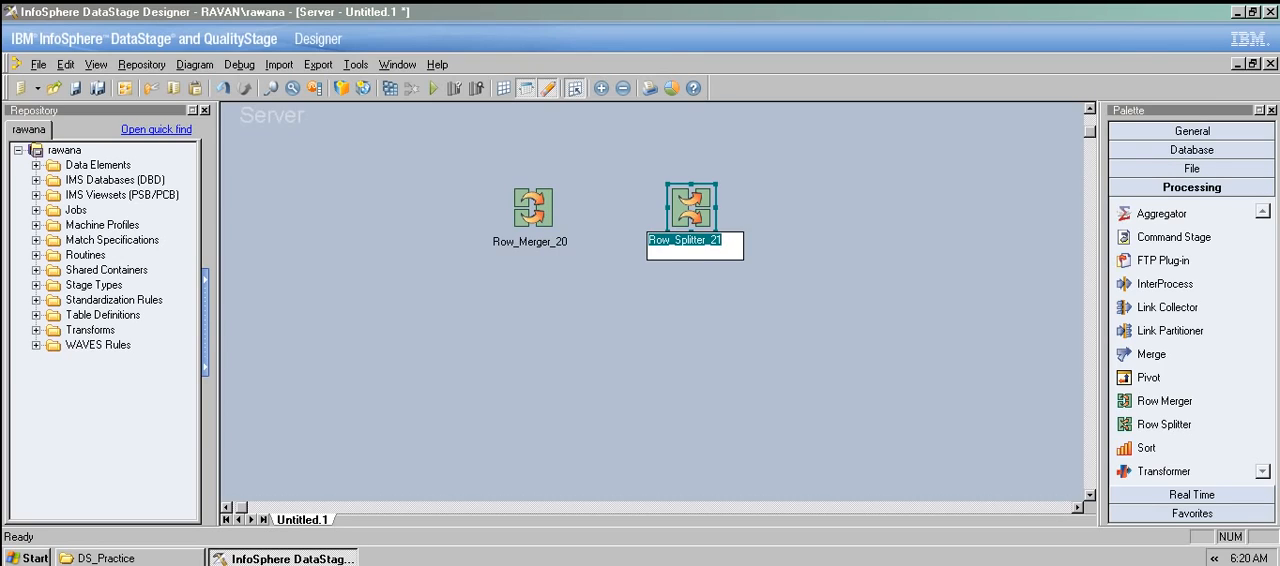
pyautogui.click(668, 330)
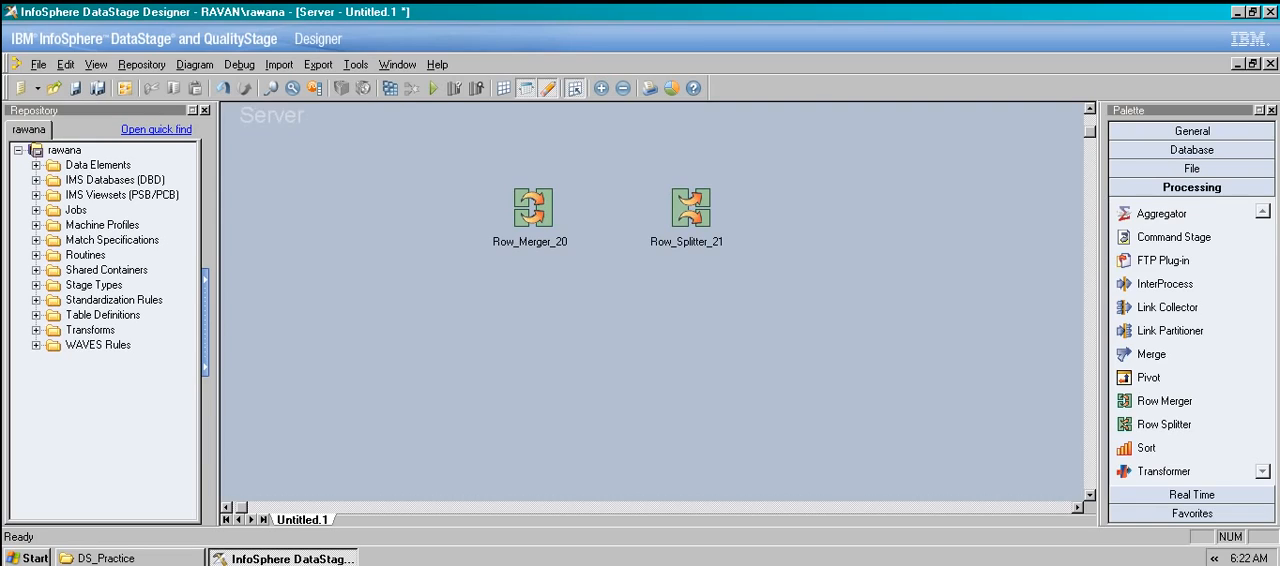
# Delete the Row Merger and Row Splitter stages from the job.
pyautogui.moveTo(476, 152); pyautogui.dragTo(732, 310)
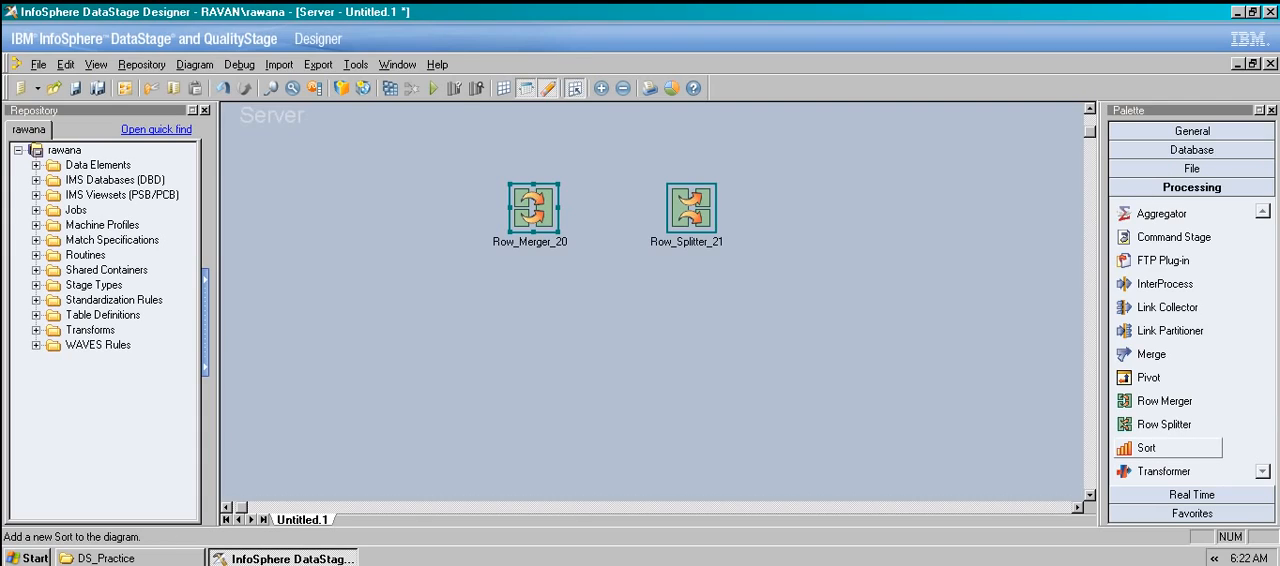
pyautogui.press('Delete')
pyautogui.press('Left')
pyautogui.press('Return')
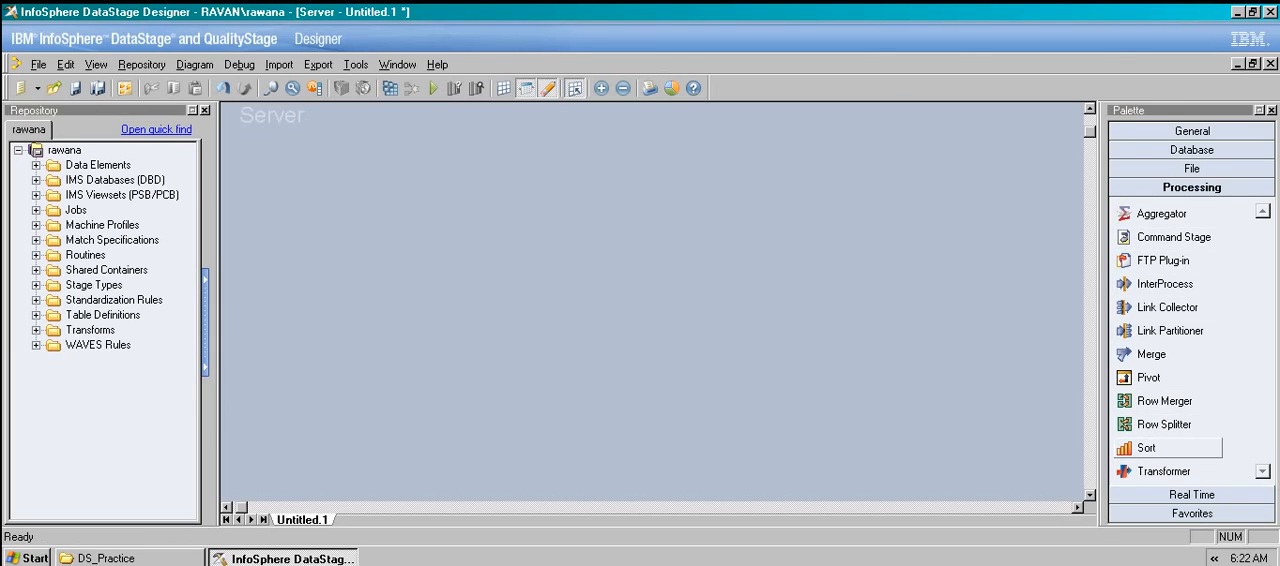
# Build a job with a Sort stage linked between a source Sequential File stage and a target Sequential File stage.
pyautogui.moveTo(1146, 447); pyautogui.dragTo(601, 252)
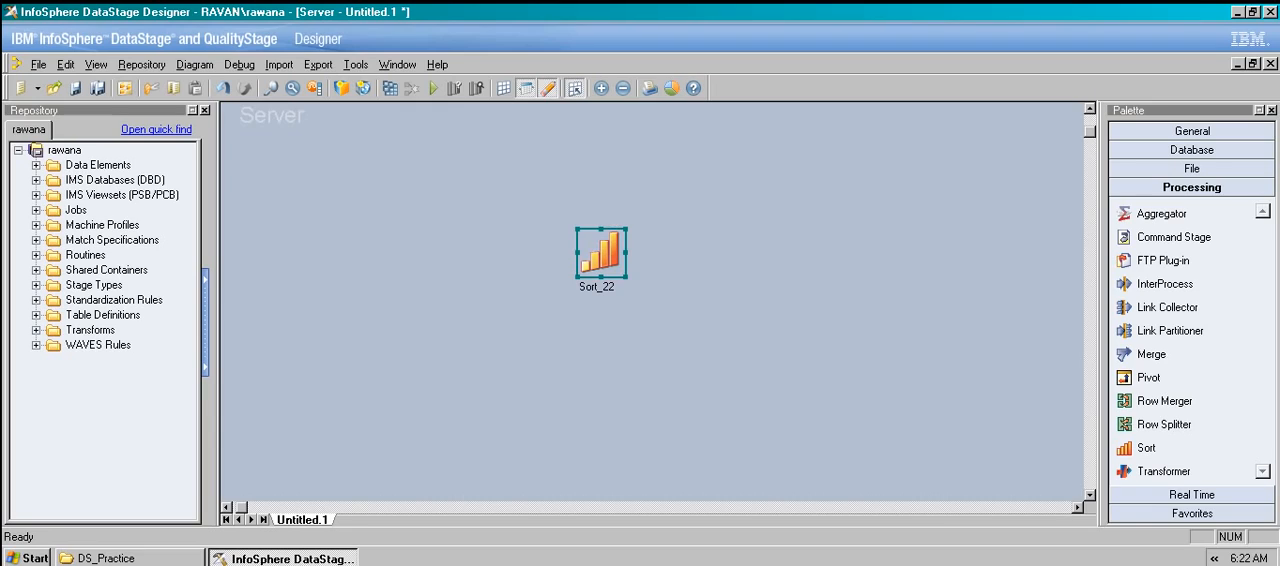
pyautogui.click(1192, 168)
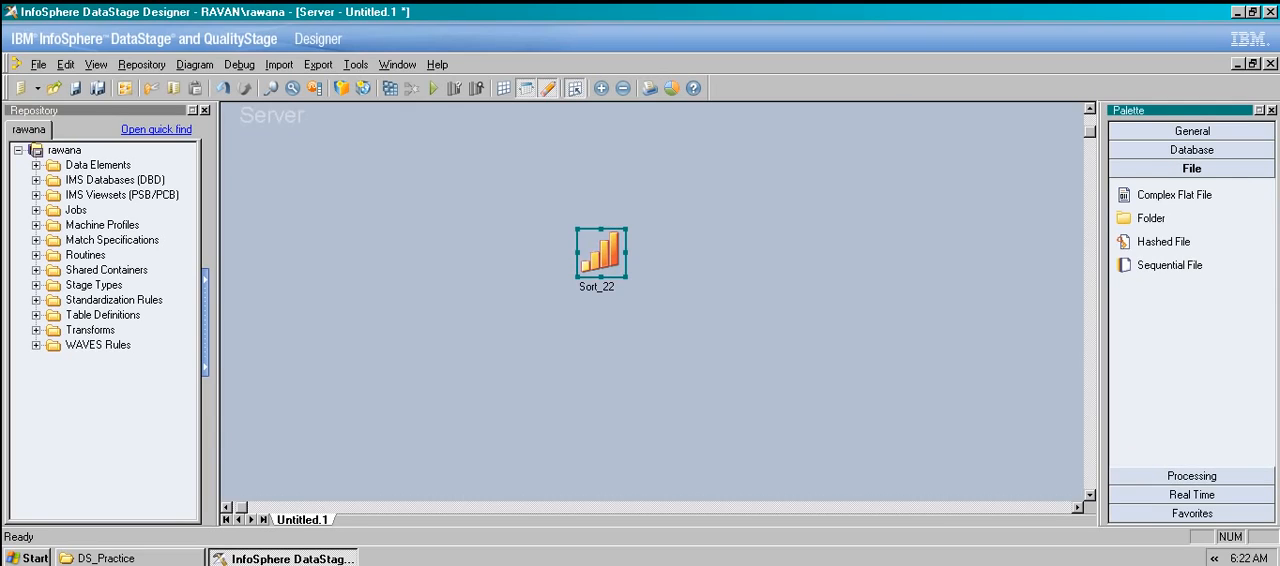
pyautogui.click(1169, 265)
pyautogui.moveTo(1169, 265); pyautogui.dragTo(746, 250)
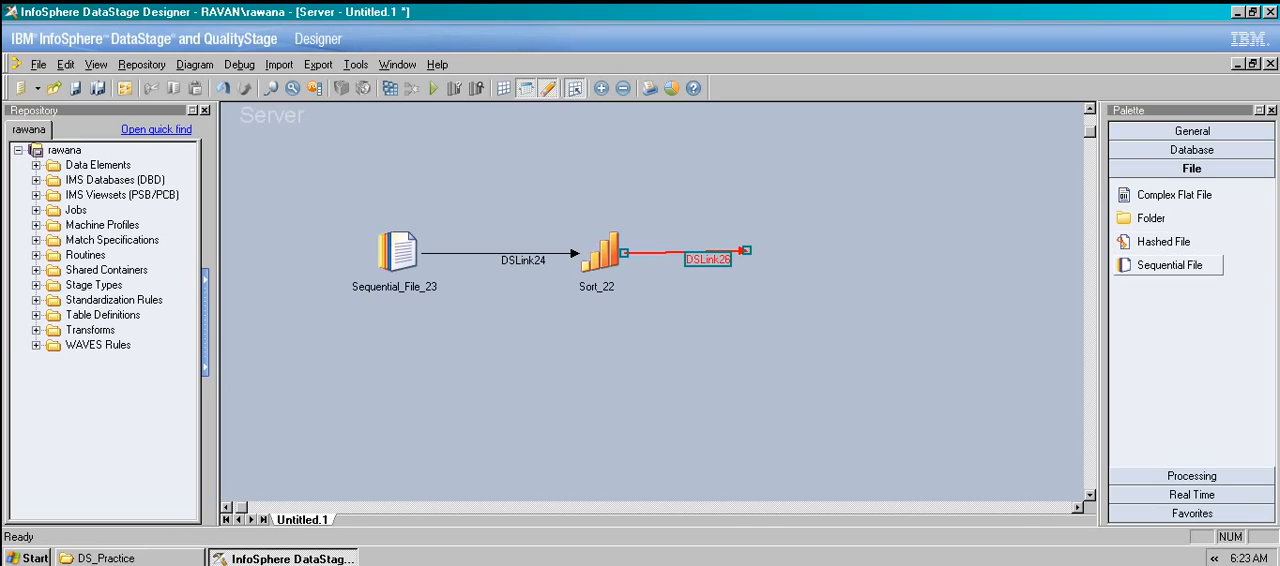
pyautogui.moveTo(1150, 264); pyautogui.dragTo(742, 250)
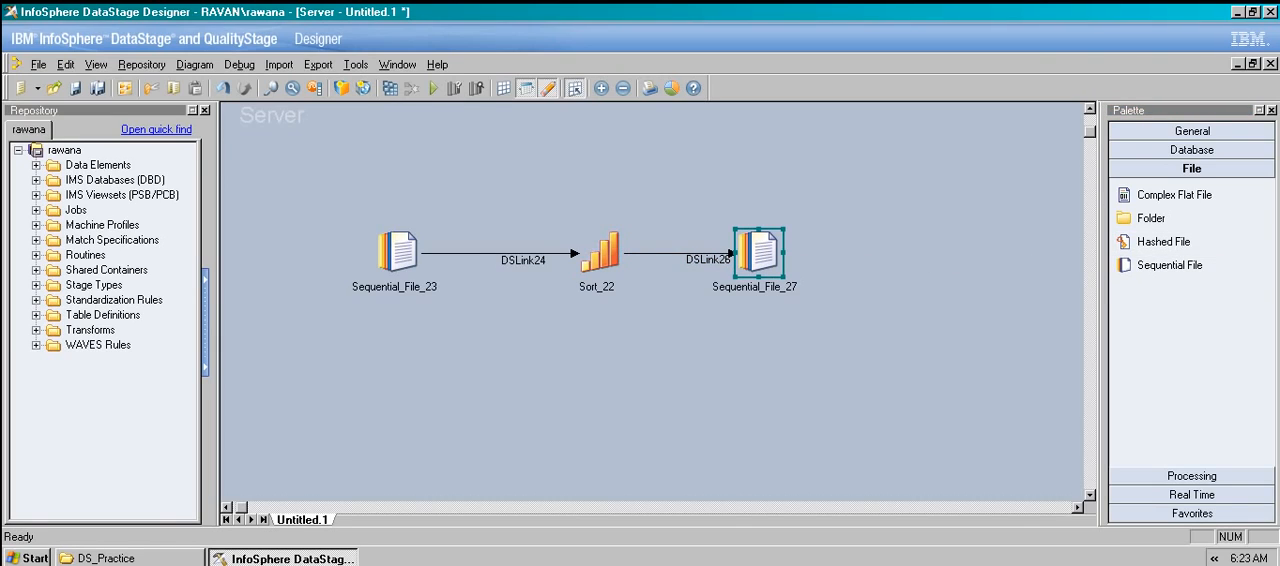
# Review the general settings of the source Sequential File and the Sort stage, including the Sort stage's before-stage subroutine choices.
pyautogui.doubleClick(398, 250)
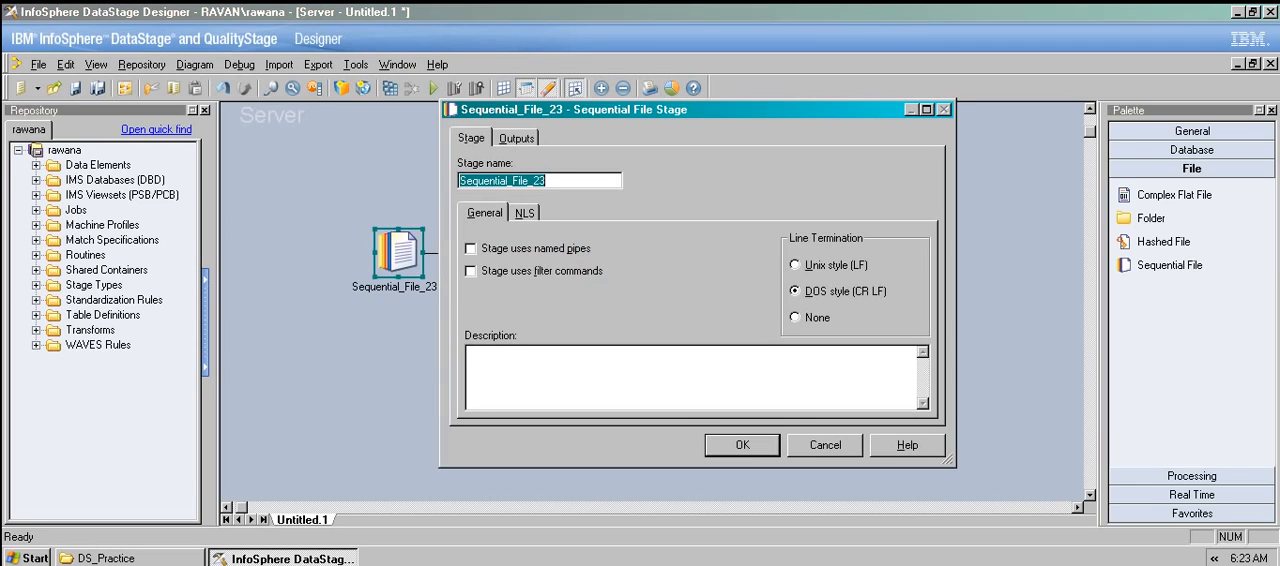
pyautogui.press('Escape')
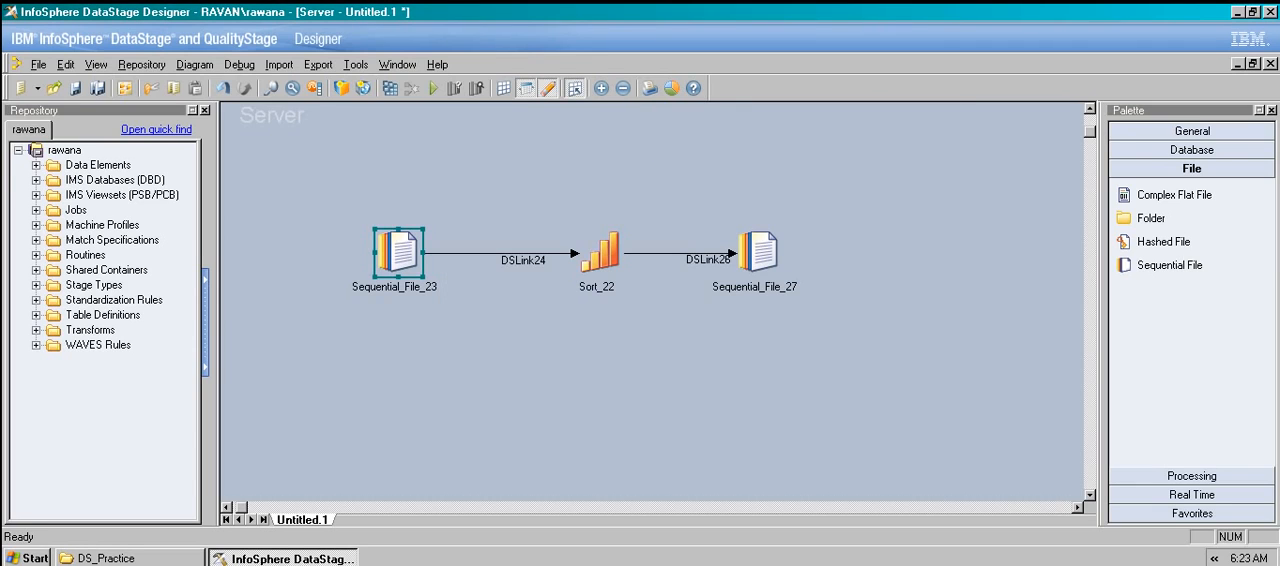
pyautogui.doubleClick(600, 252)
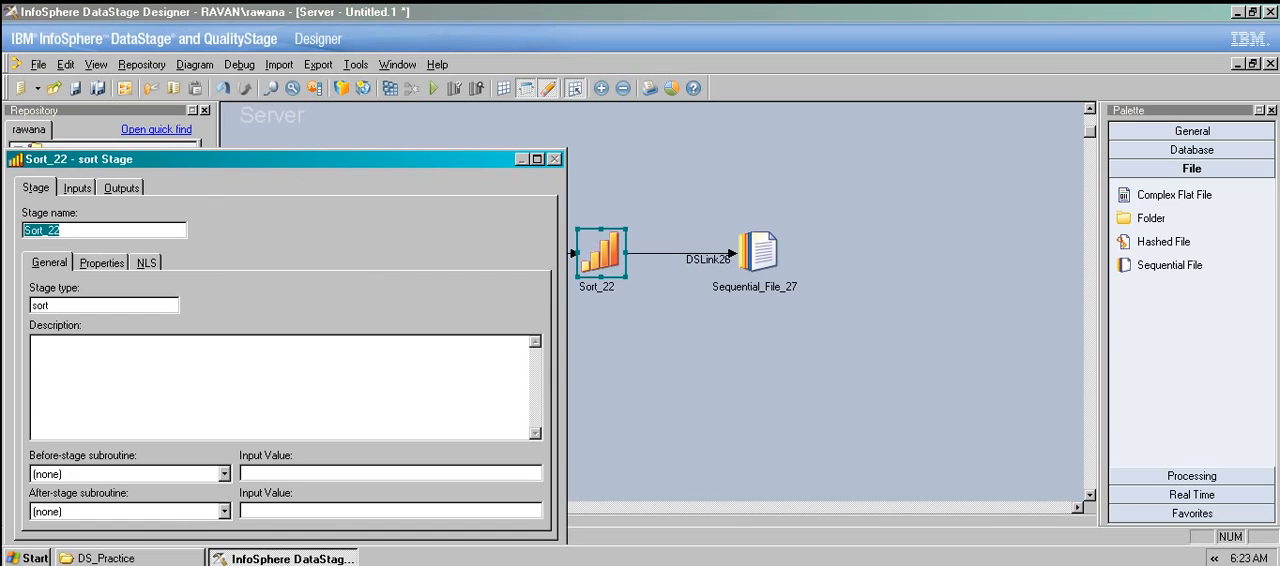
pyautogui.moveTo(300, 159); pyautogui.dragTo(623, 68)
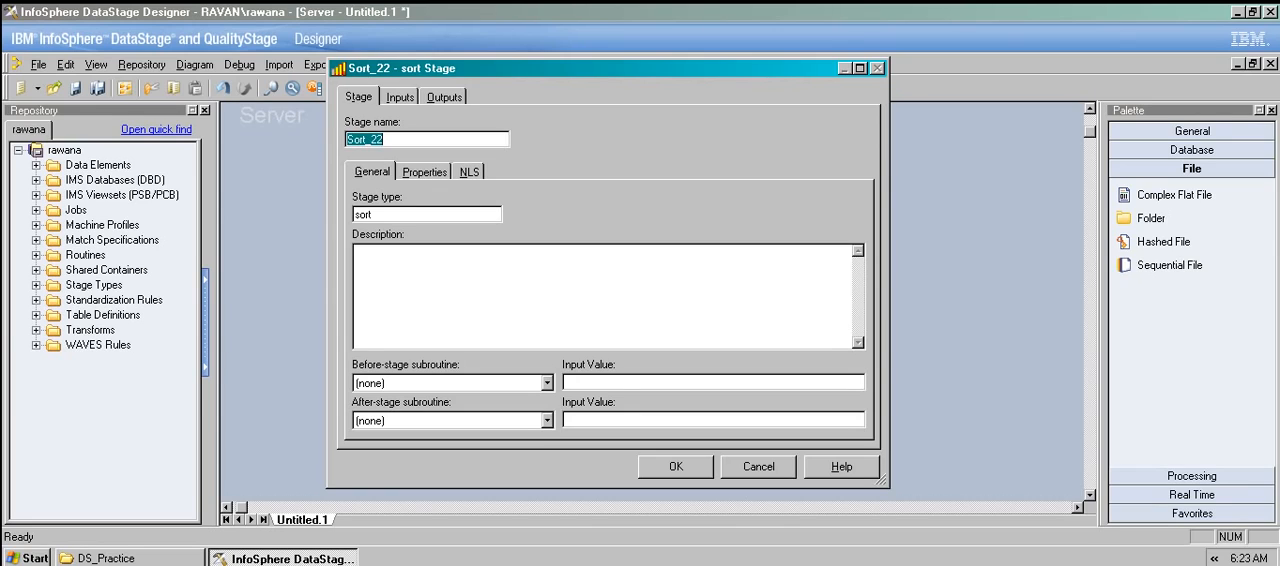
pyautogui.click(547, 383)
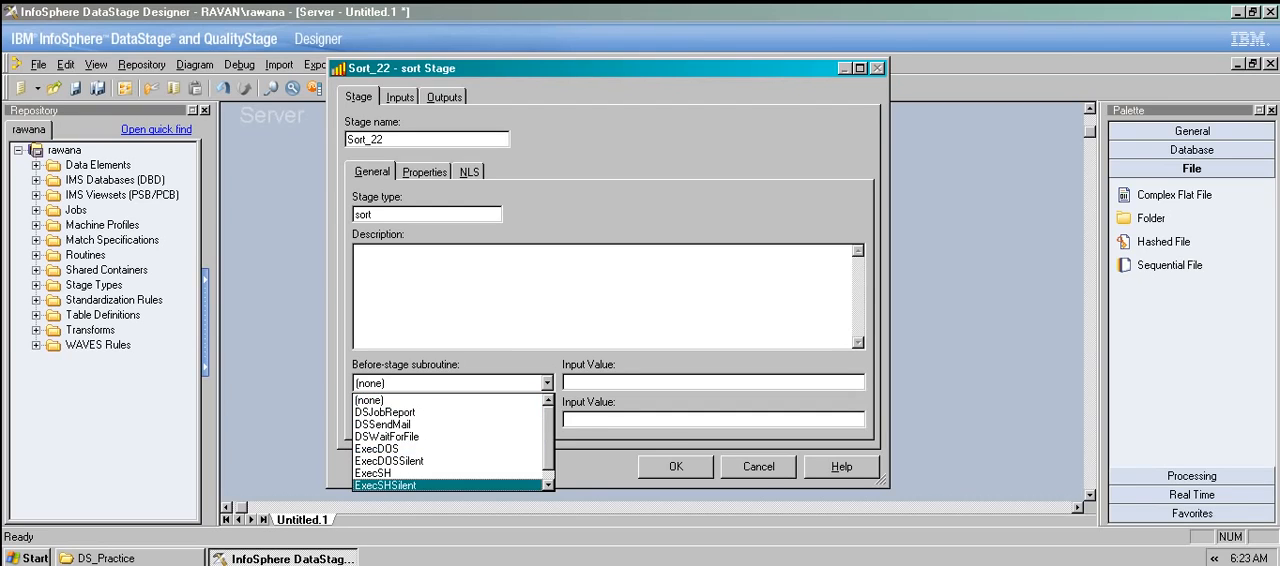
pyautogui.press('Escape')
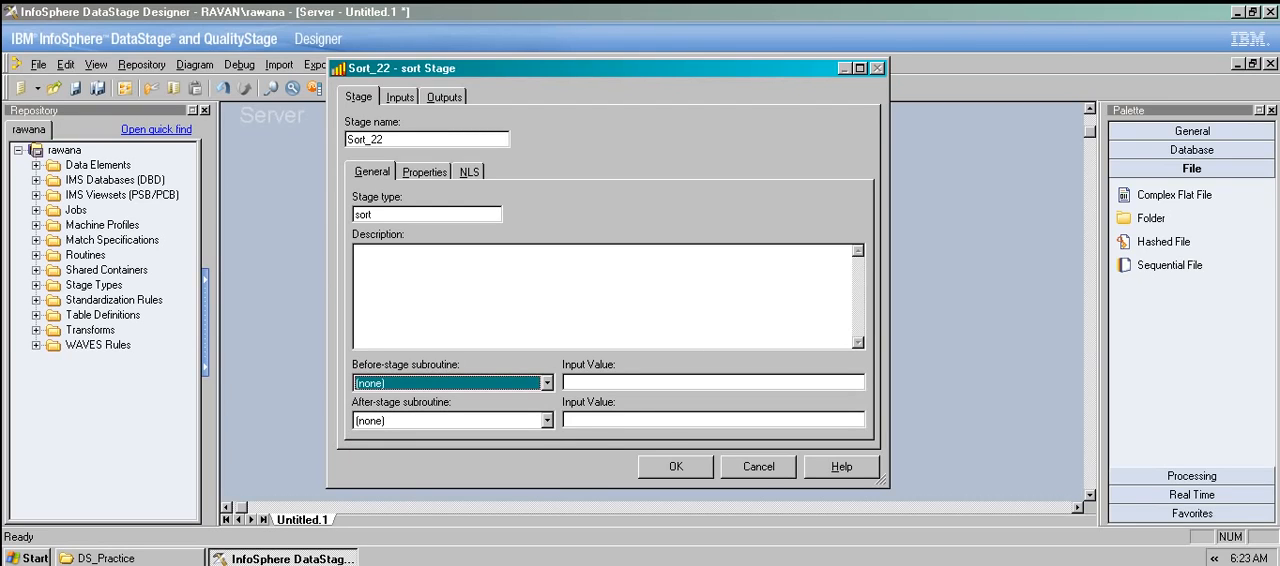
# Set the Sort stage's Sort Specifications to salary, trying the asc and dsc sort orders before keeping only the column name.
pyautogui.click(424, 172)
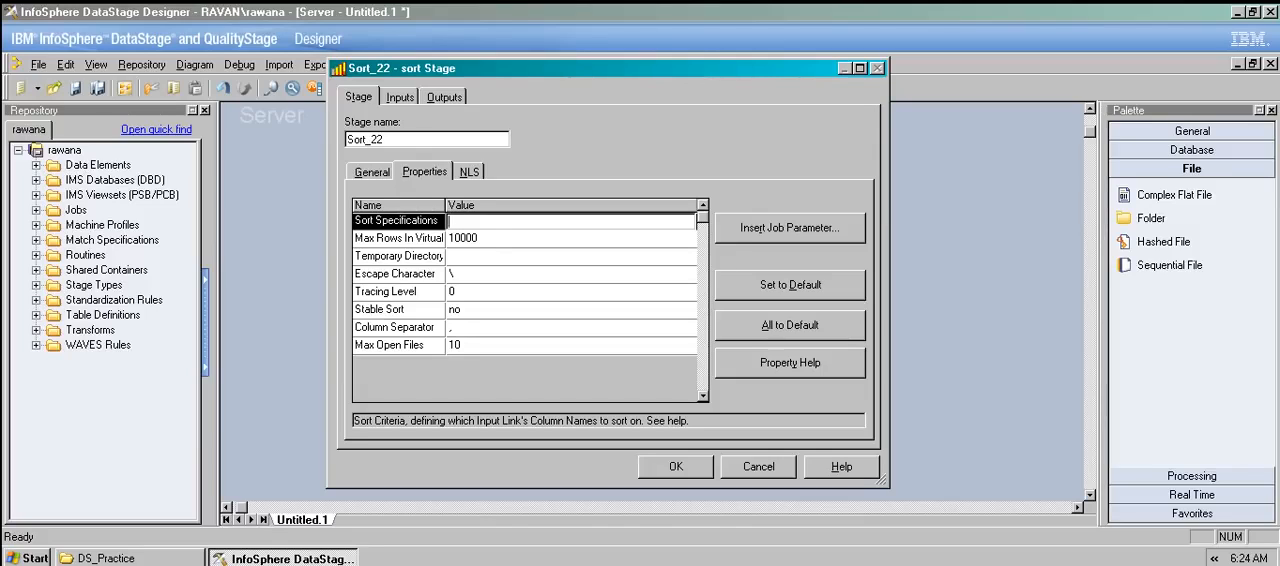
pyautogui.write('salary')
pyautogui.write('asc')
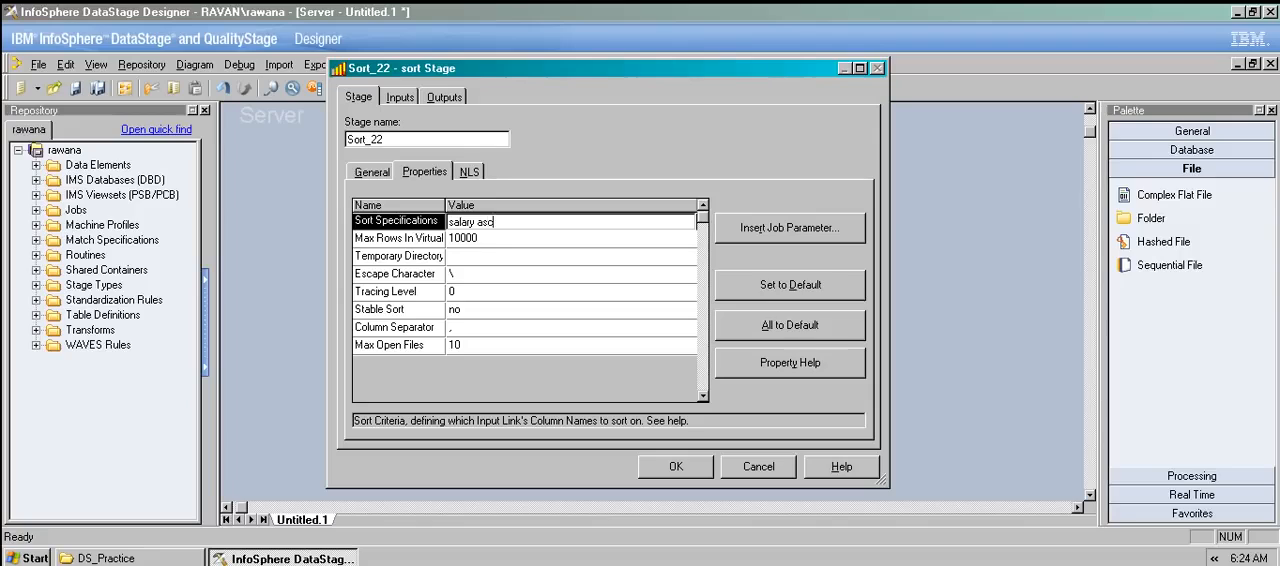
pyautogui.press('BackSpace')
pyautogui.press('BackSpace')
pyautogui.write('s')
pyautogui.press('BackSpace')
pyautogui.press('BackSpace')
pyautogui.write('dsc')
pyautogui.press('BackSpace')
pyautogui.press('BackSpace')
pyautogui.press('BackSpace')
pyautogui.press('Return')
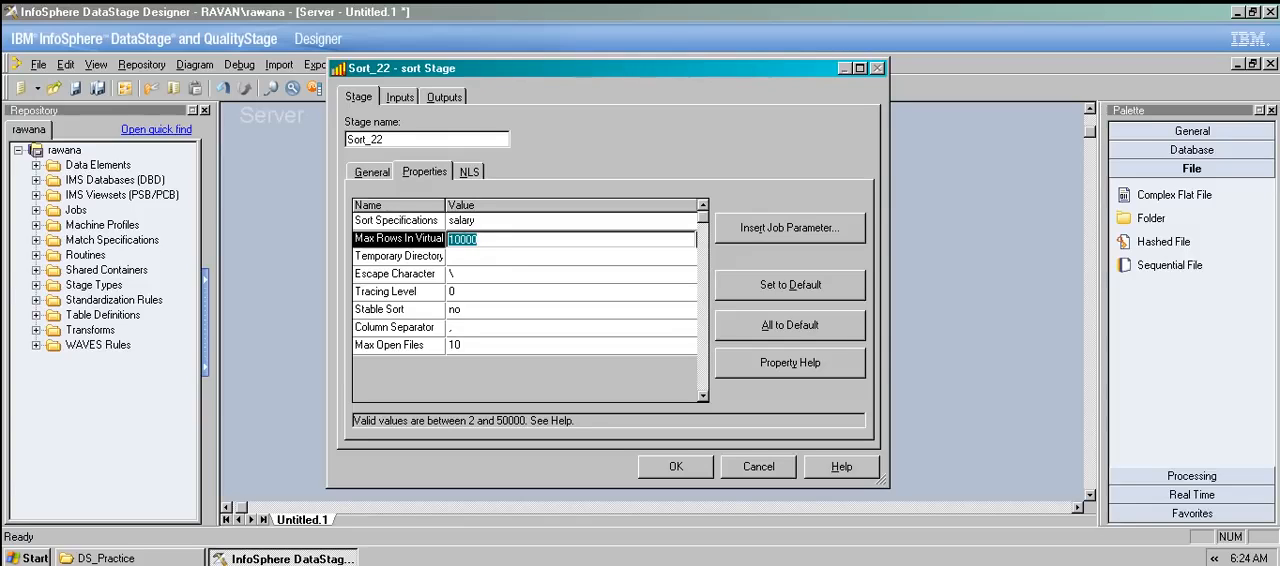
# Review the Sort stage's remaining properties, from Temporary Directory, Escape Character and Tracing Level through Stable Sort, Column Separator and Max Open Files.
pyautogui.press('Return')
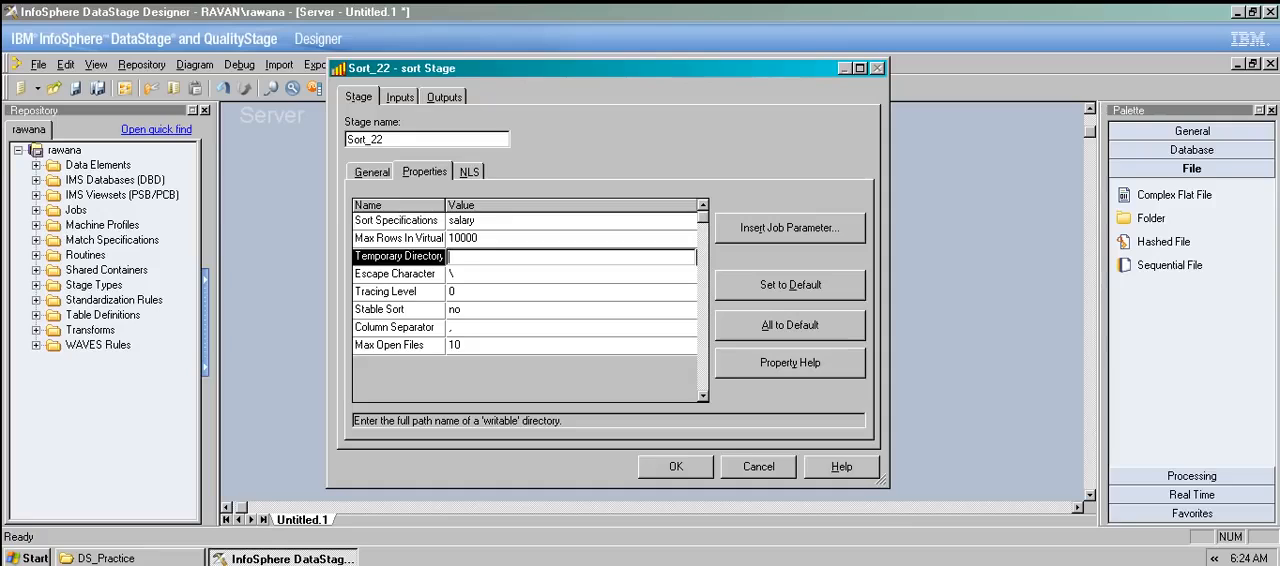
pyautogui.click(470, 274)
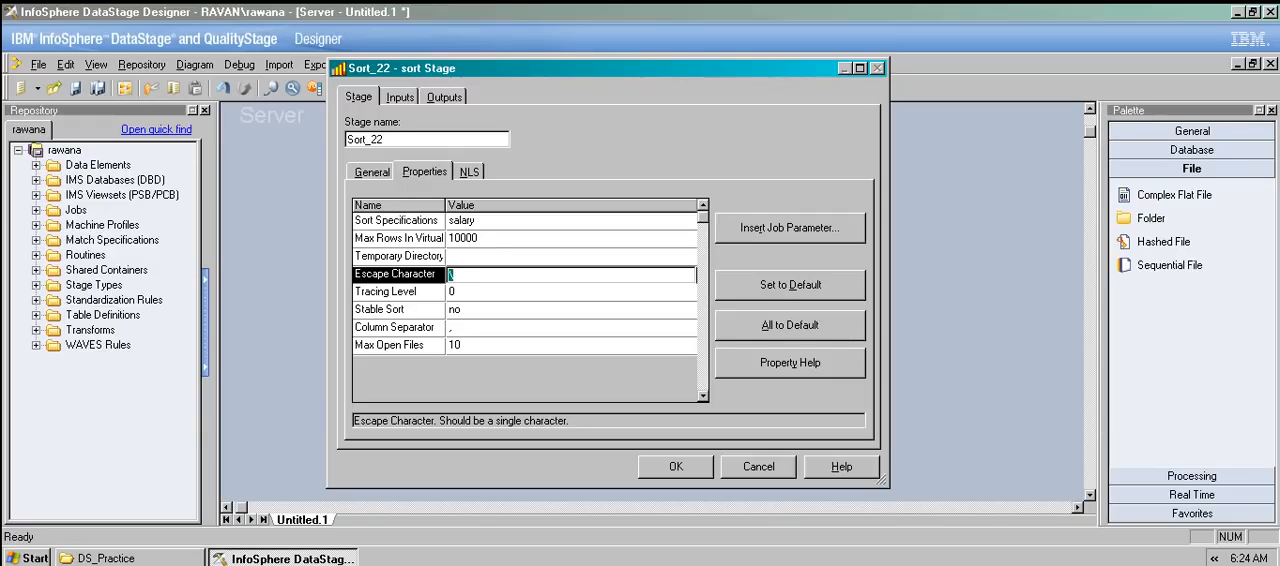
pyautogui.click(470, 292)
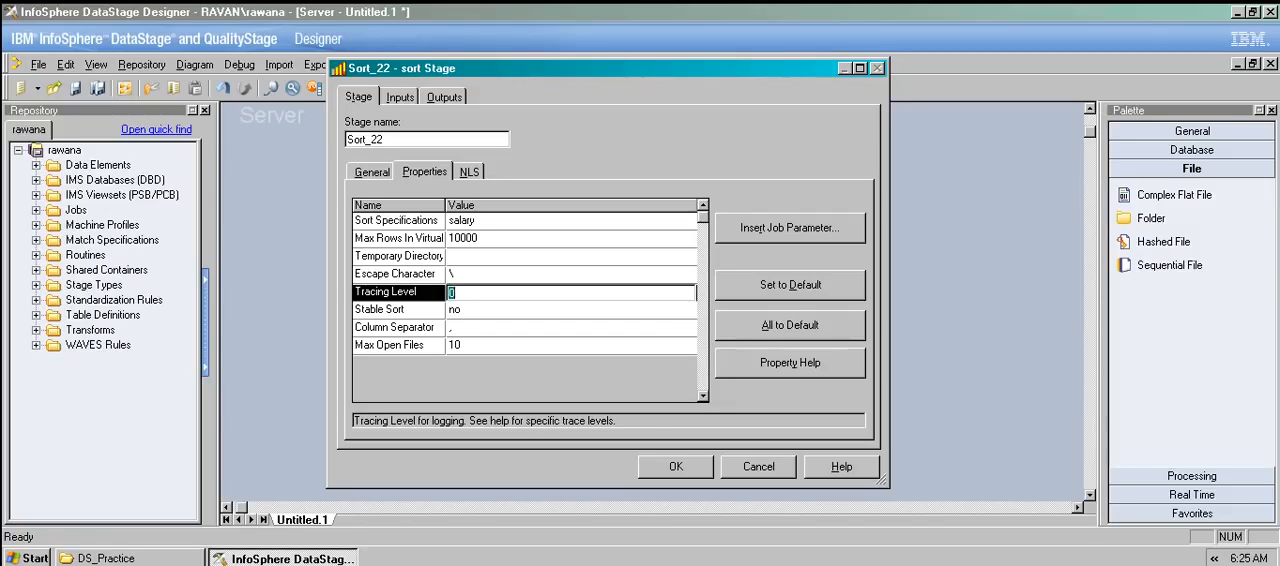
pyautogui.click(470, 310)
pyautogui.click(470, 310)
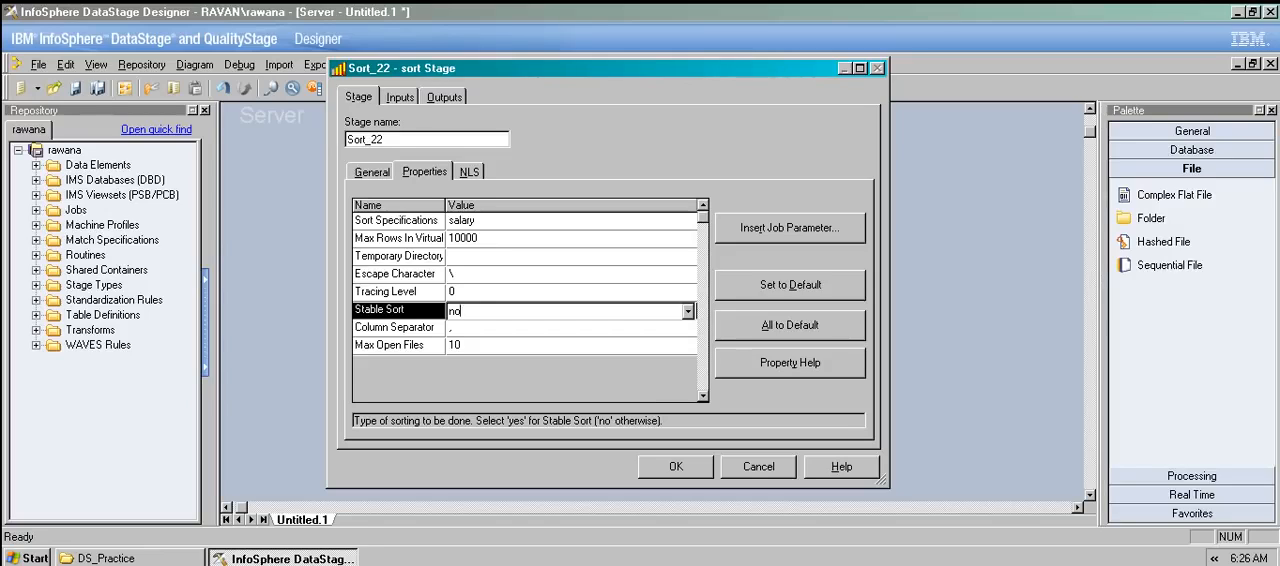
pyautogui.click(470, 328)
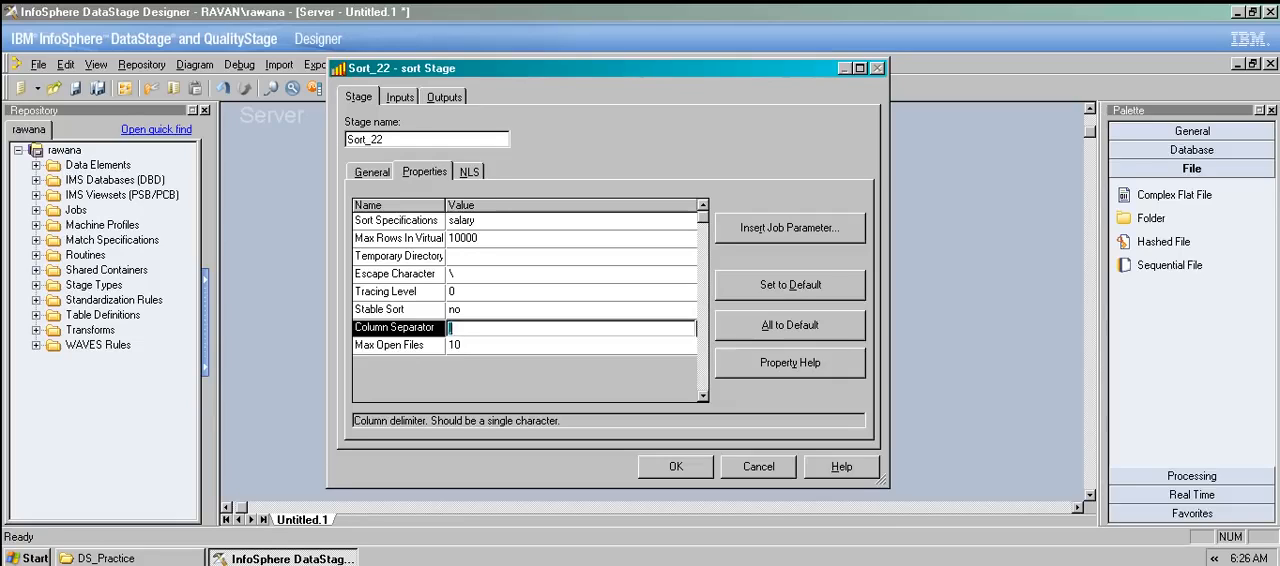
pyautogui.click(456, 346)
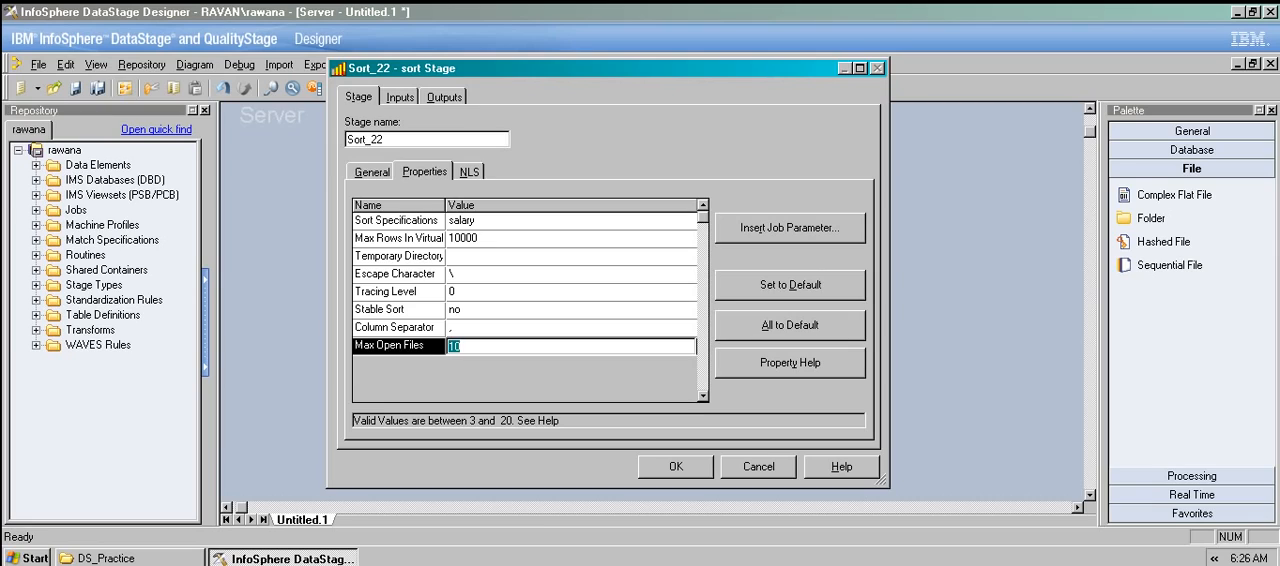
# Set the Sort stage's Max Rows In Virtual Memory to 1000, with the property names fully readable.
pyautogui.click(463, 239)
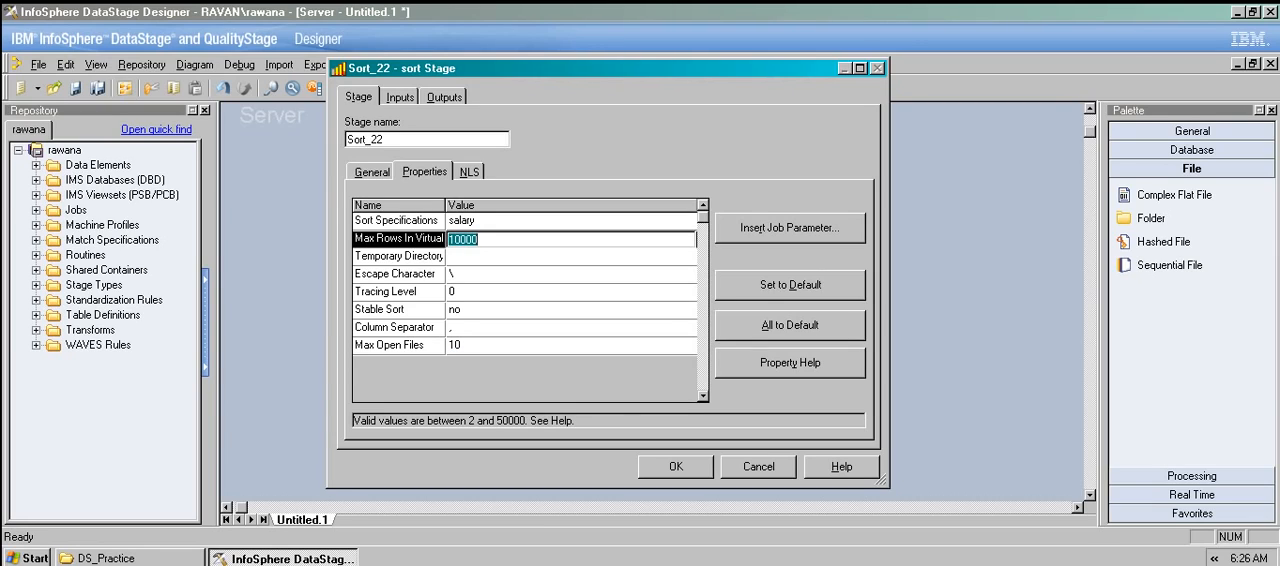
pyautogui.moveTo(446, 204); pyautogui.dragTo(502, 204)
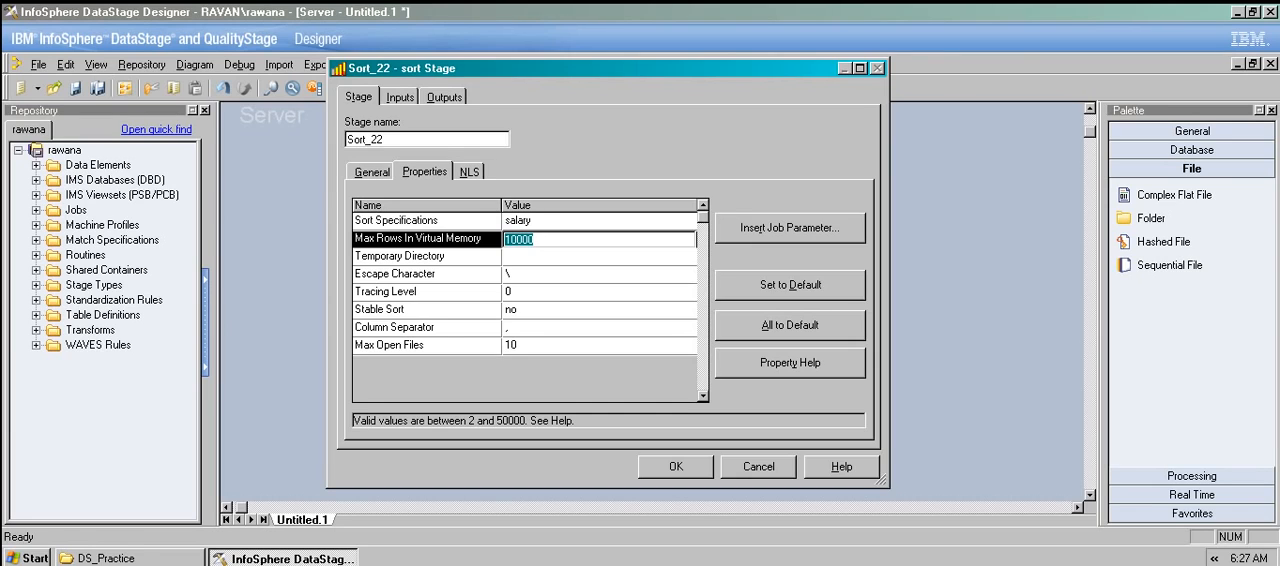
pyautogui.moveTo(590, 69); pyautogui.dragTo(750, 61)
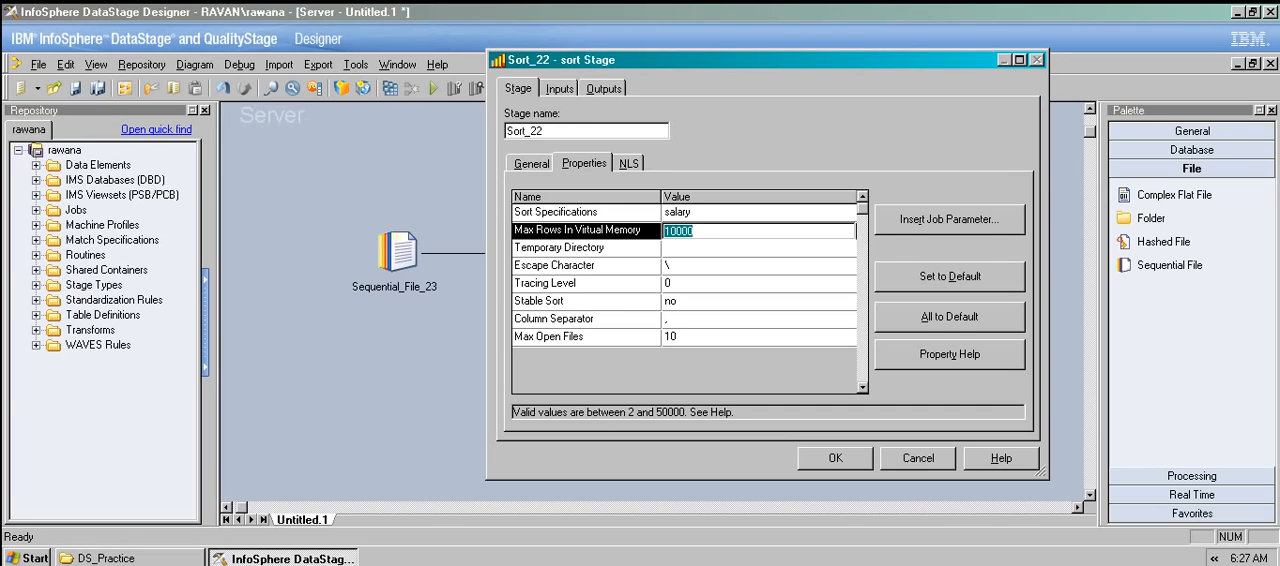
pyautogui.moveTo(740, 60); pyautogui.dragTo(605, 48)
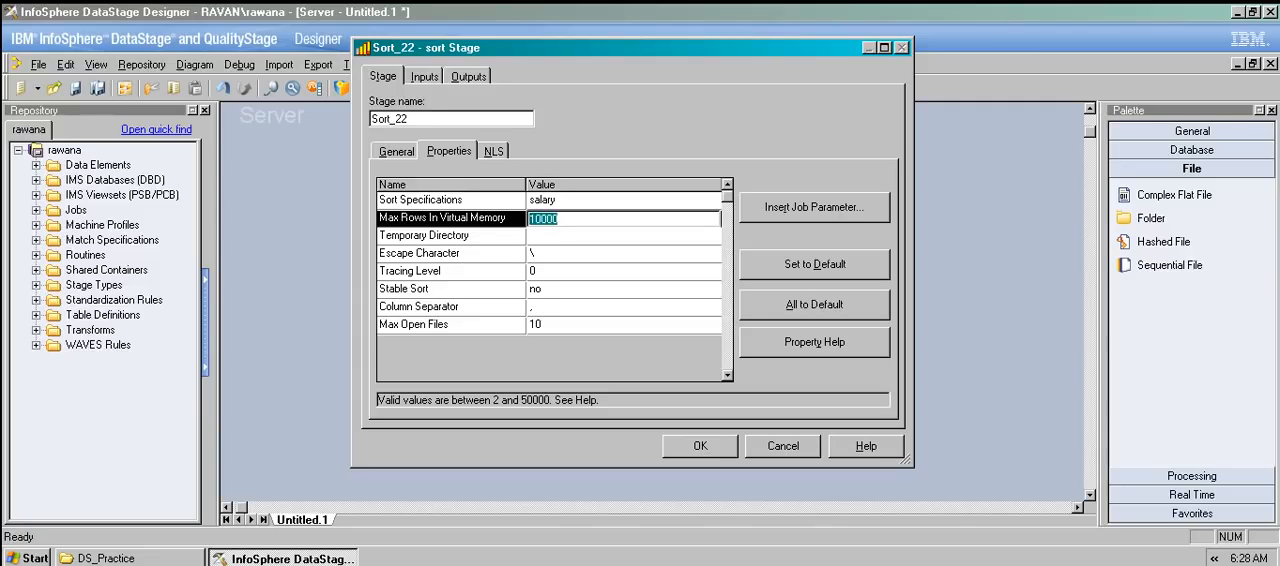
pyautogui.press('BackSpace')
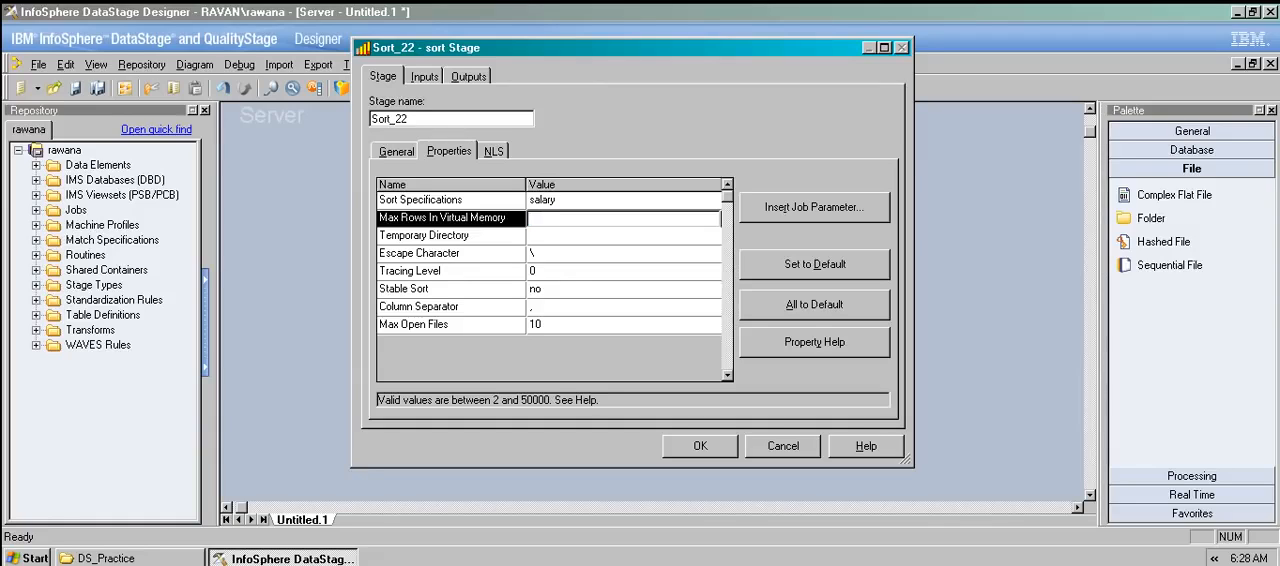
pyautogui.write('1000')
pyautogui.hotkey('shift', 'Home')
pyautogui.click(554, 219)
pyautogui.hotkey('shift', 'Left')
pyautogui.hotkey('shift', 'Left')
pyautogui.hotkey('shift', 'Left')
pyautogui.hotkey('shift', 'Left')
# Set the Sort stage's Max Open Files to 20, then reset all its properties to their default values.
pyautogui.click(560, 325)
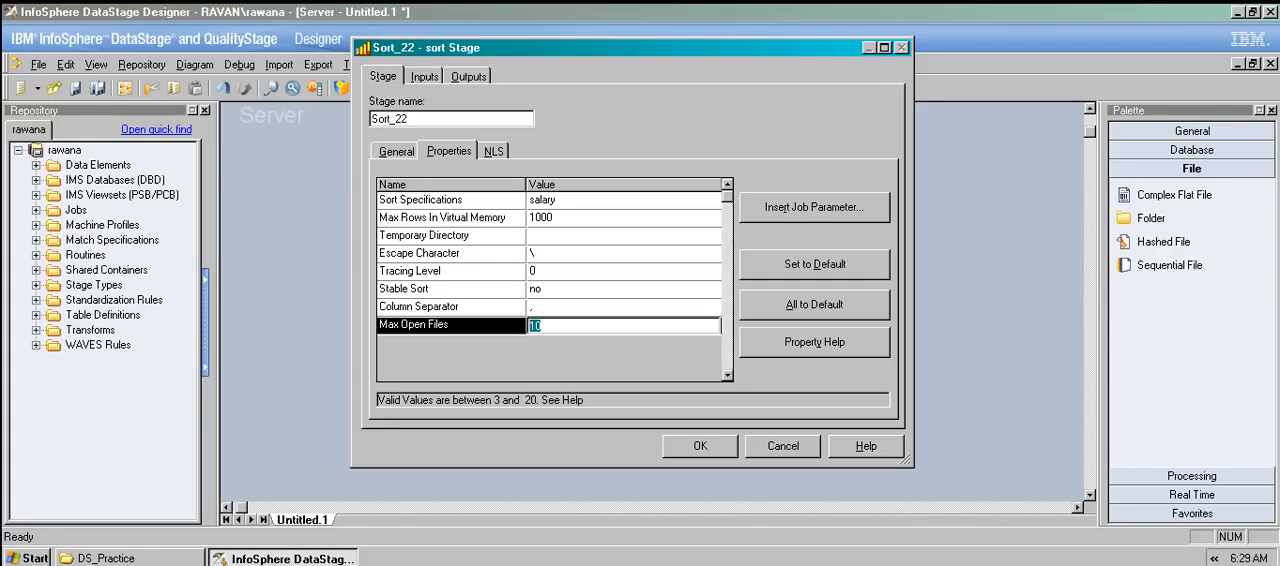
pyautogui.press('BackSpace')
pyautogui.write('10')
pyautogui.click(814, 305)
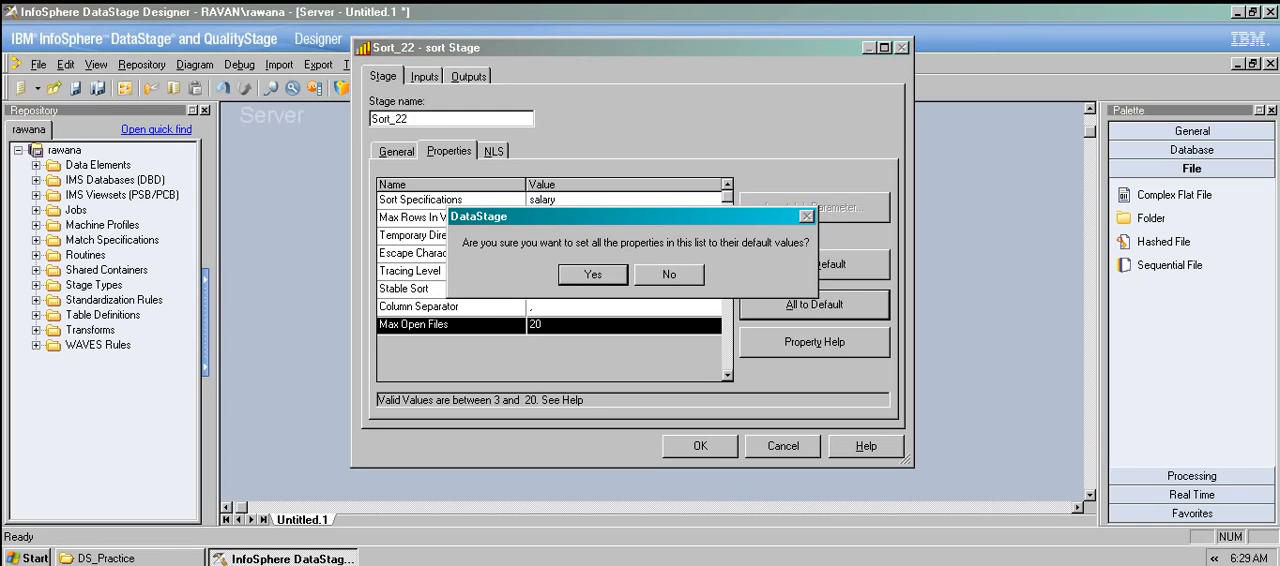
pyautogui.press('Return')
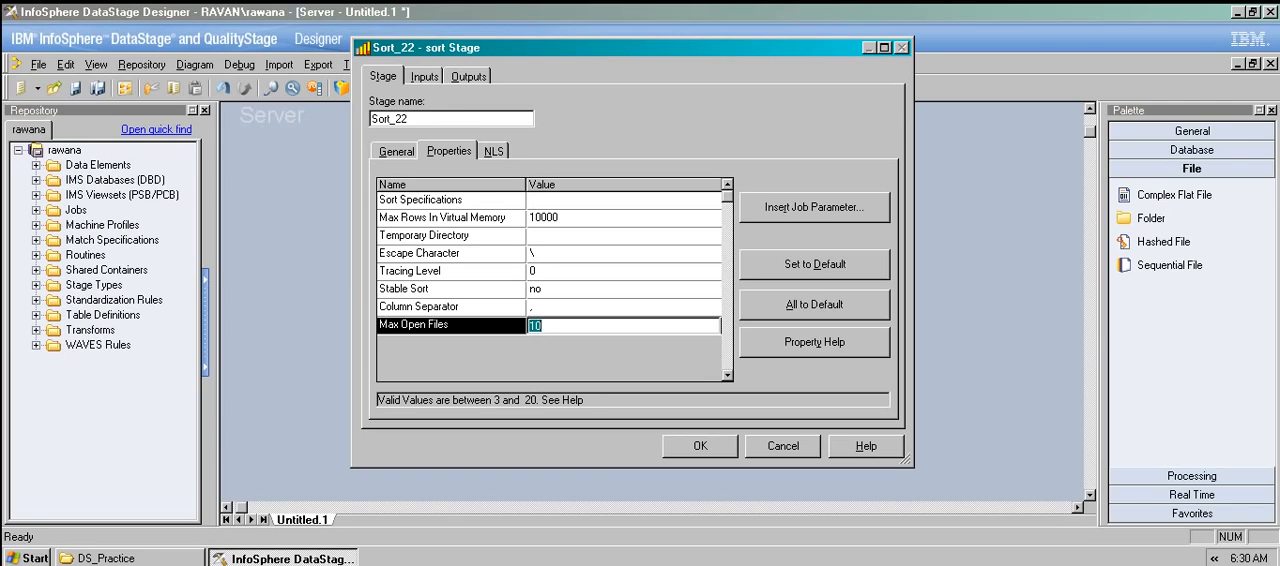
# Review the Sort stage's input and output column definitions, then close its settings without saving.
pyautogui.click(424, 77)
pyautogui.click(444, 151)
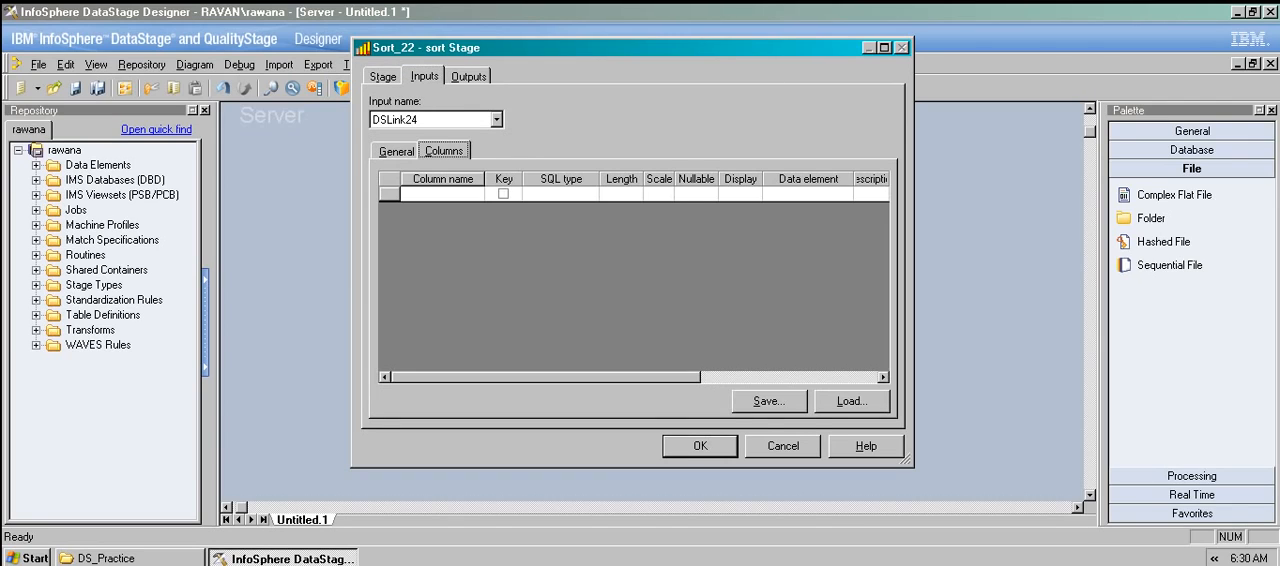
pyautogui.click(468, 77)
pyautogui.click(444, 151)
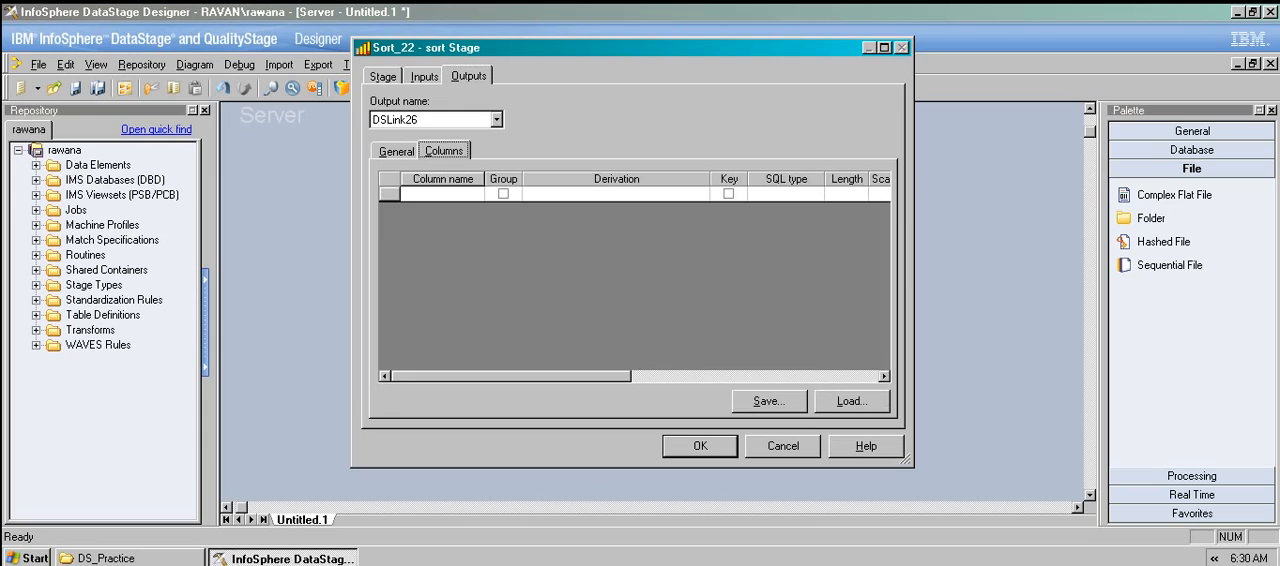
pyautogui.click(783, 446)
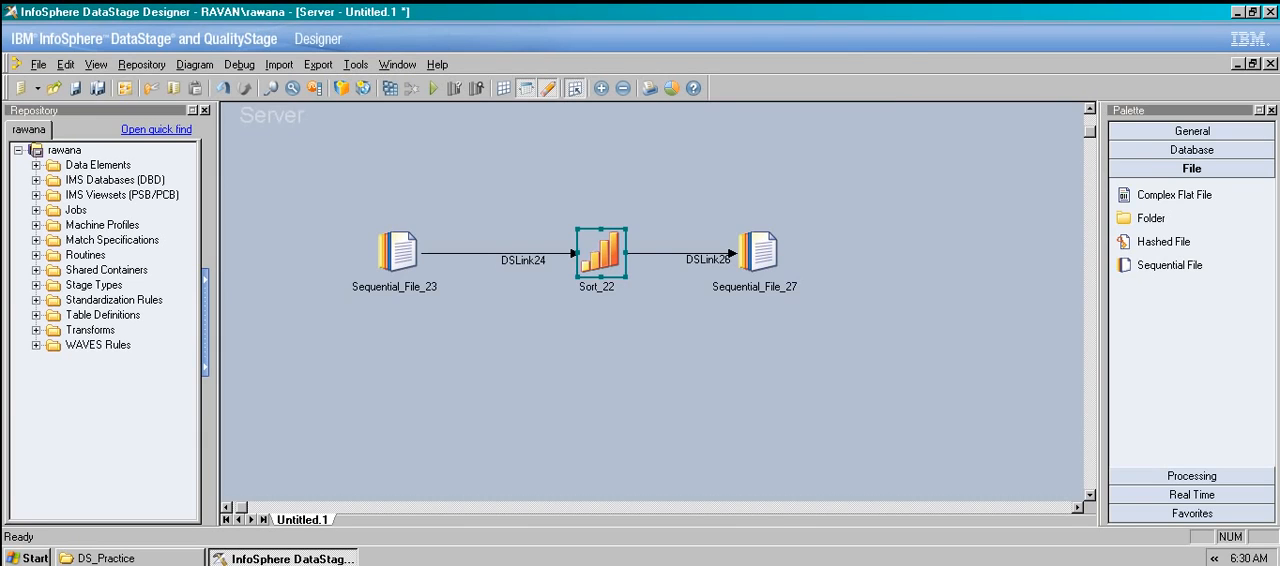
# Set the source Sequential File stage to read C:\DS_Practice\IN\EMP.txt, treating the first line as column names.
pyautogui.doubleClick(398, 253)
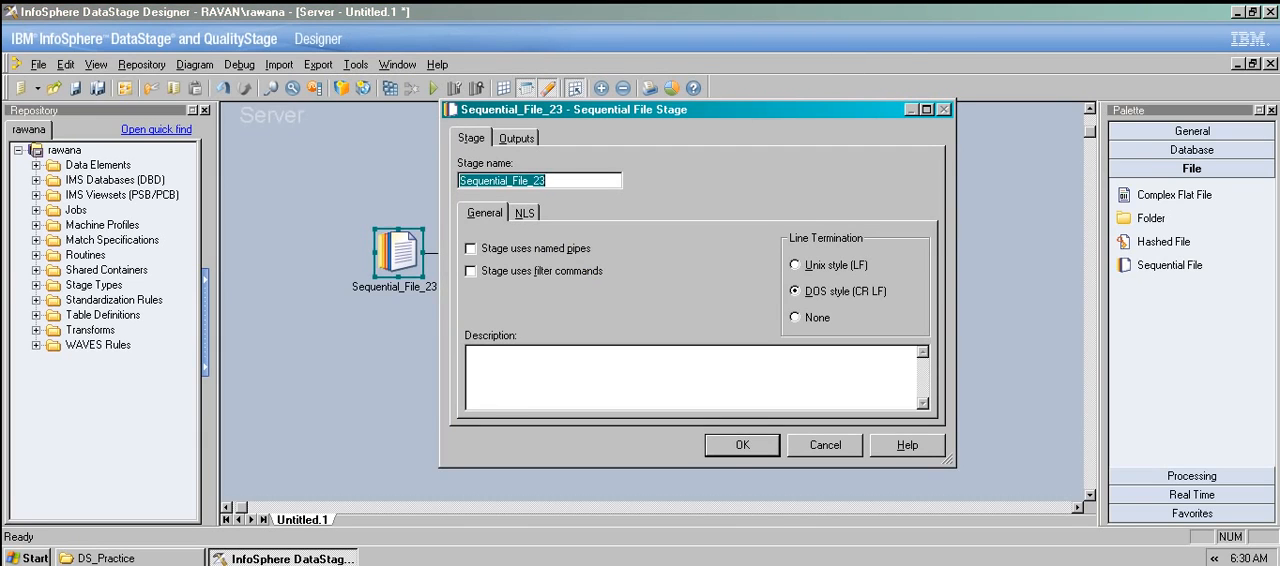
pyautogui.click(516, 138)
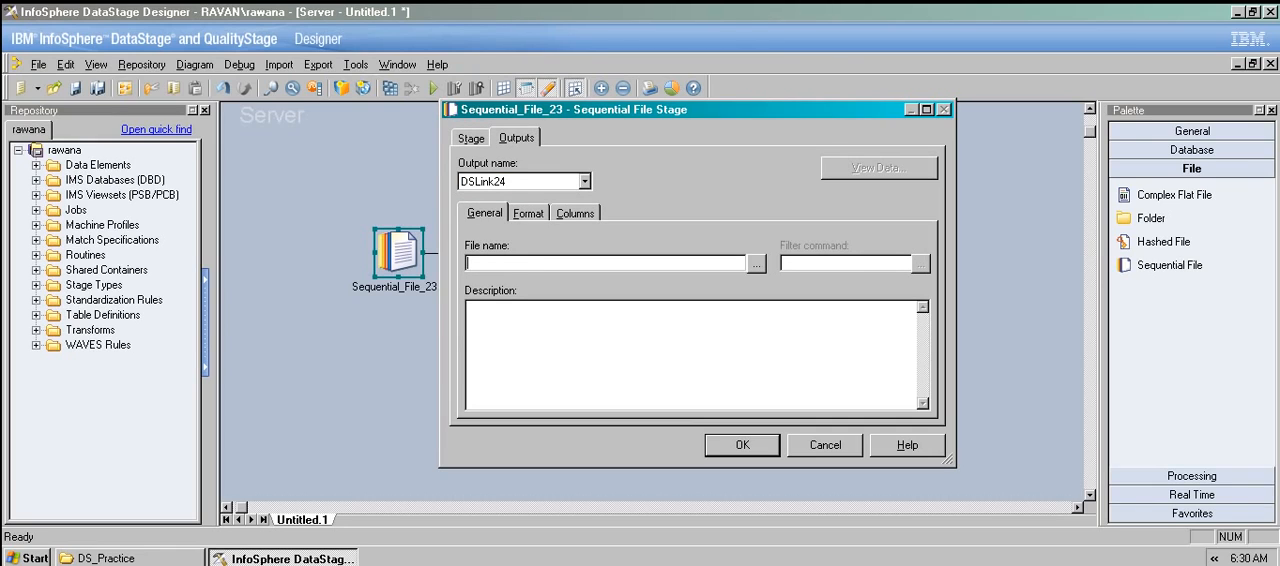
pyautogui.click(756, 263)
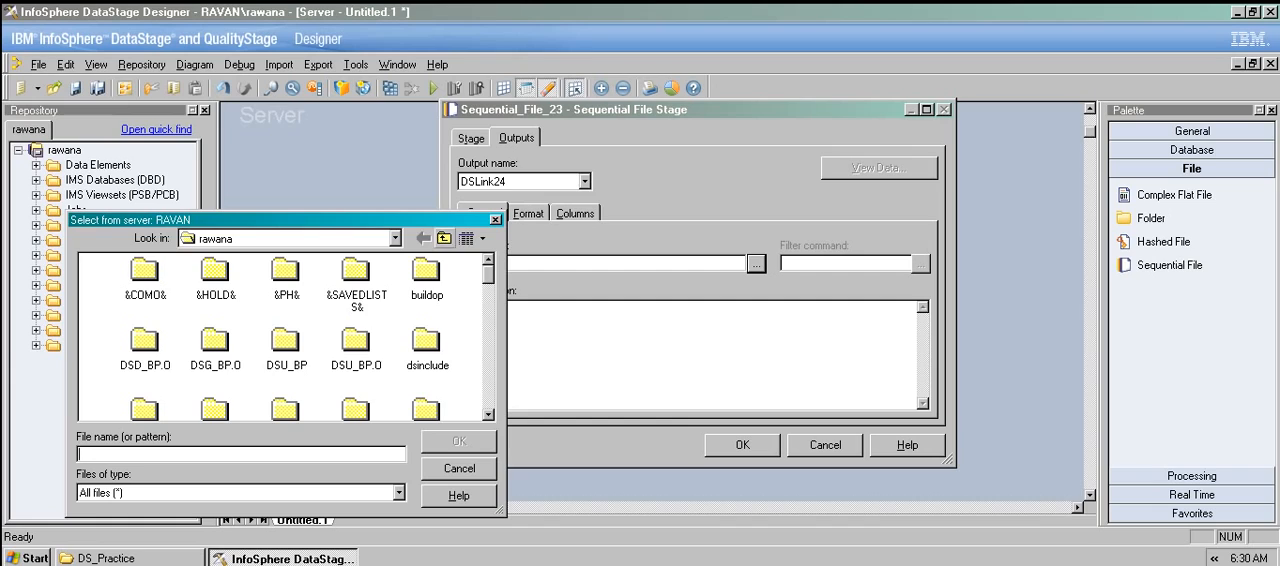
pyautogui.click(444, 238)
pyautogui.click(444, 238)
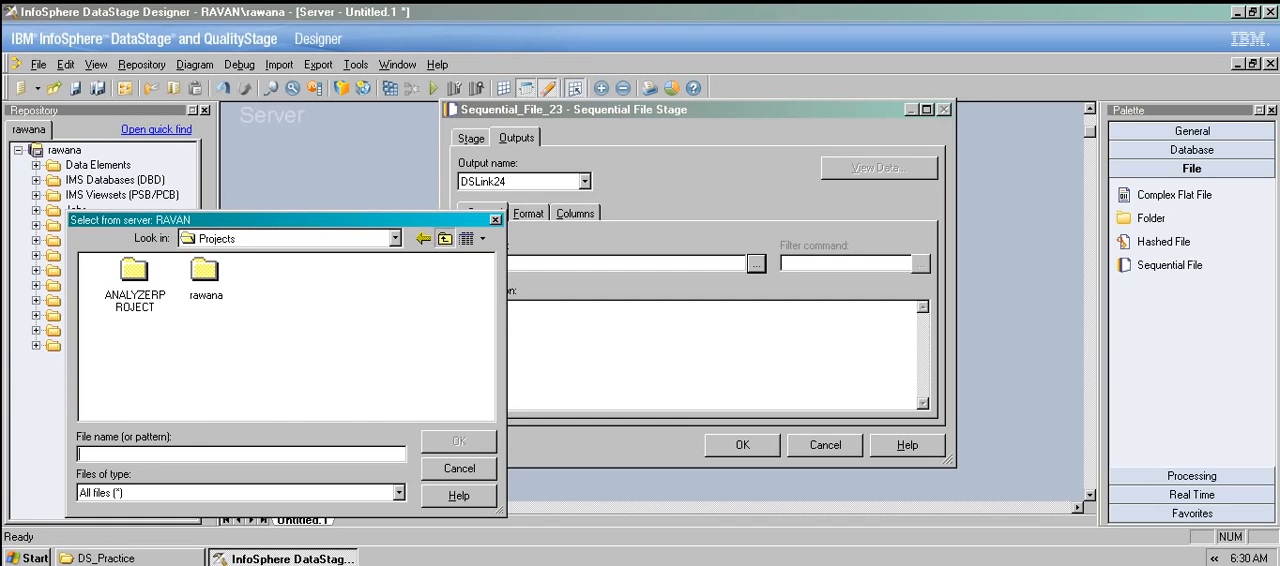
pyautogui.click(444, 238)
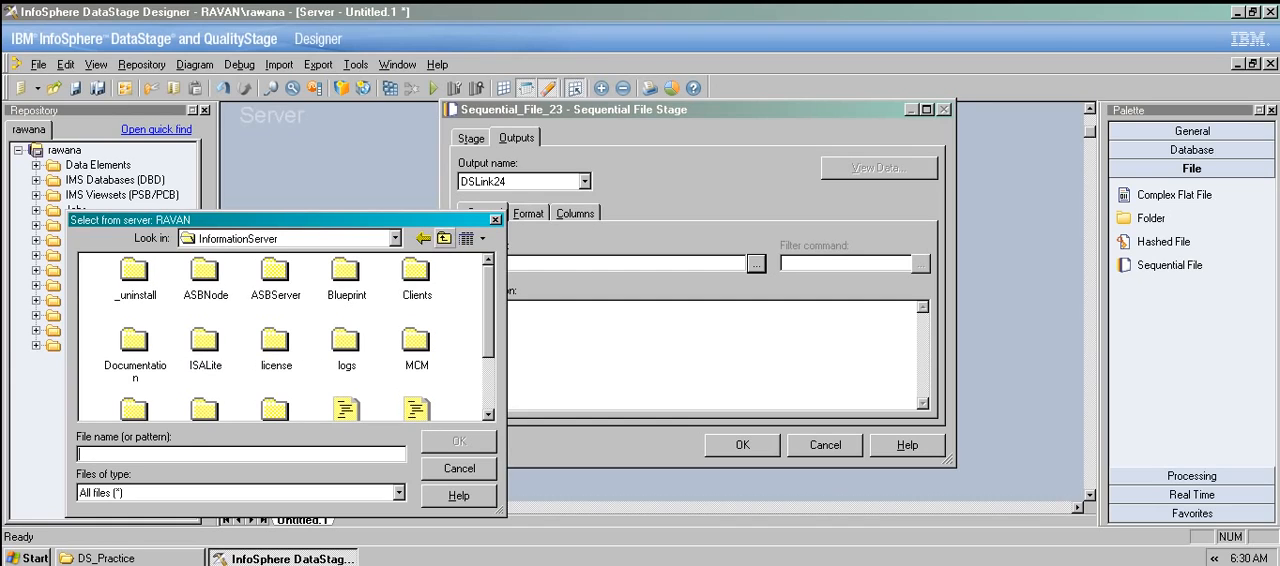
pyautogui.click(444, 238)
pyautogui.click(444, 238)
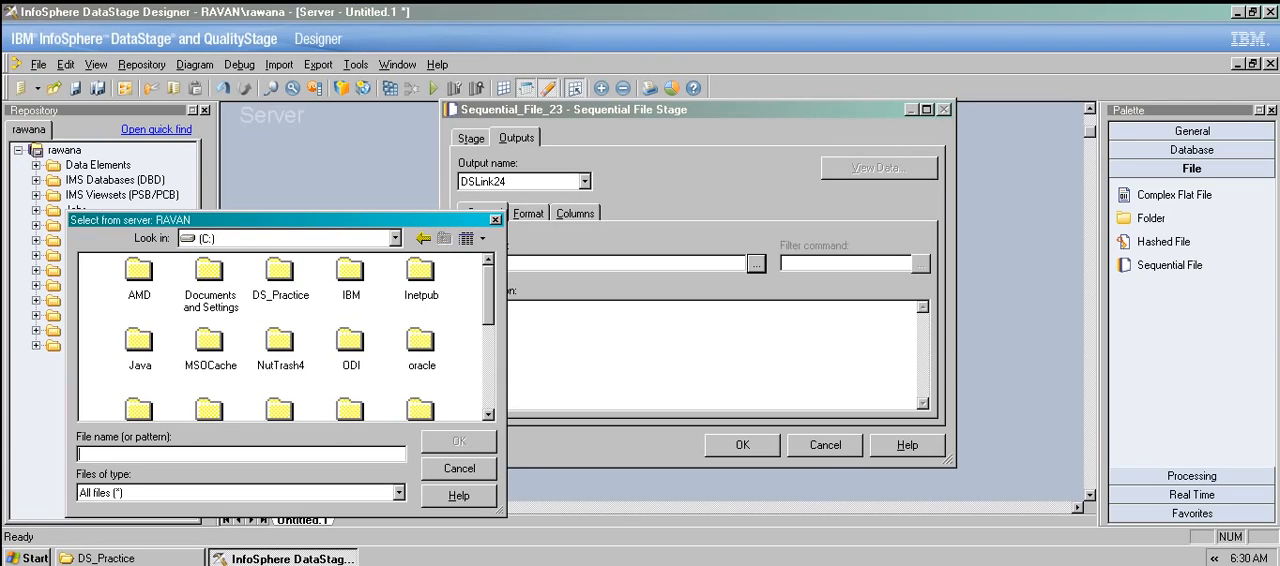
pyautogui.click(280, 272)
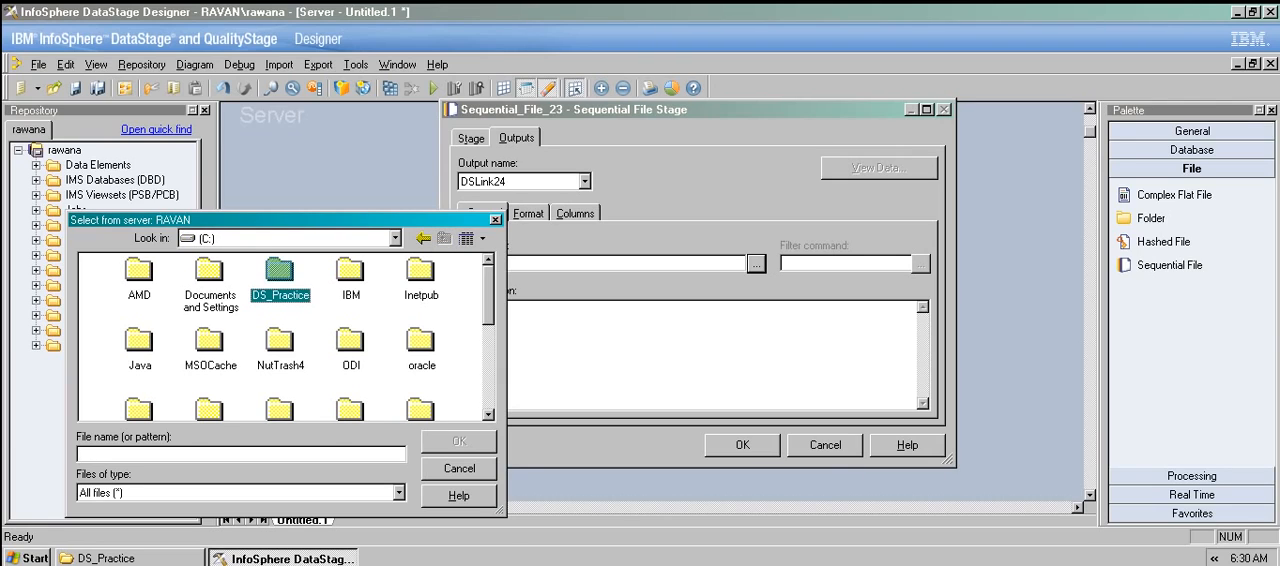
pyautogui.press('Return')
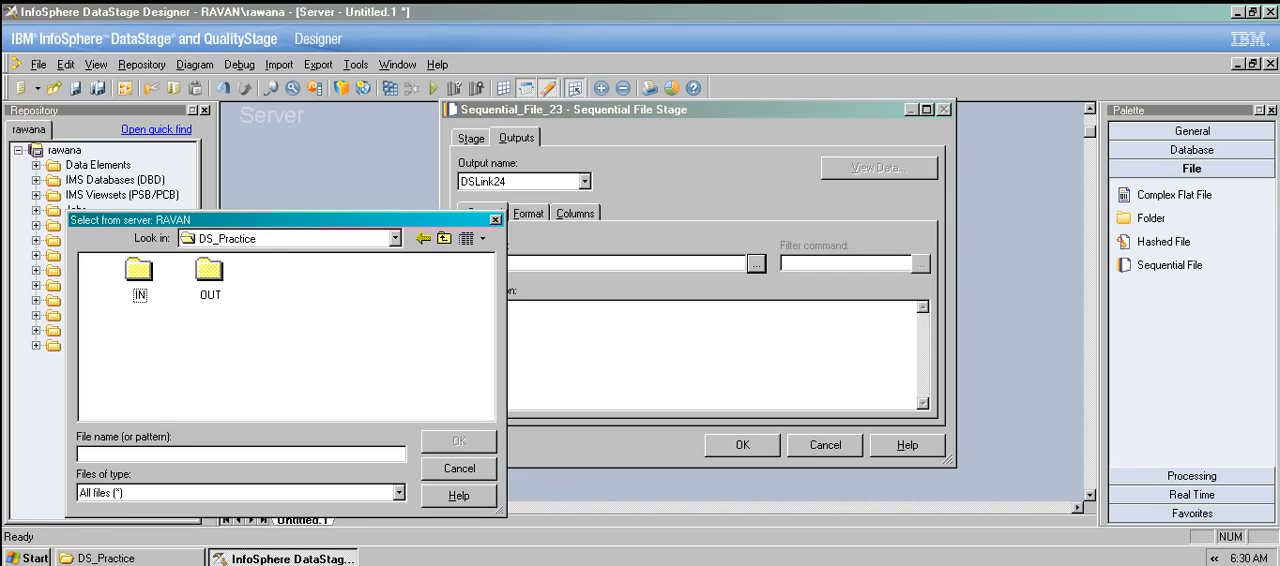
pyautogui.press('Return')
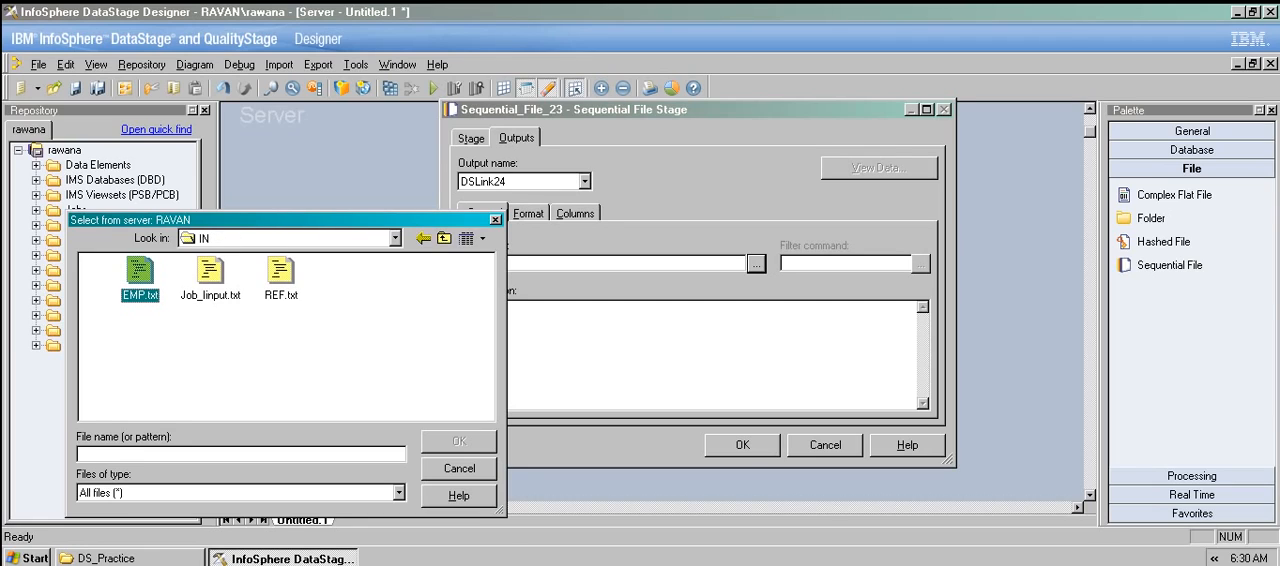
pyautogui.click(140, 272)
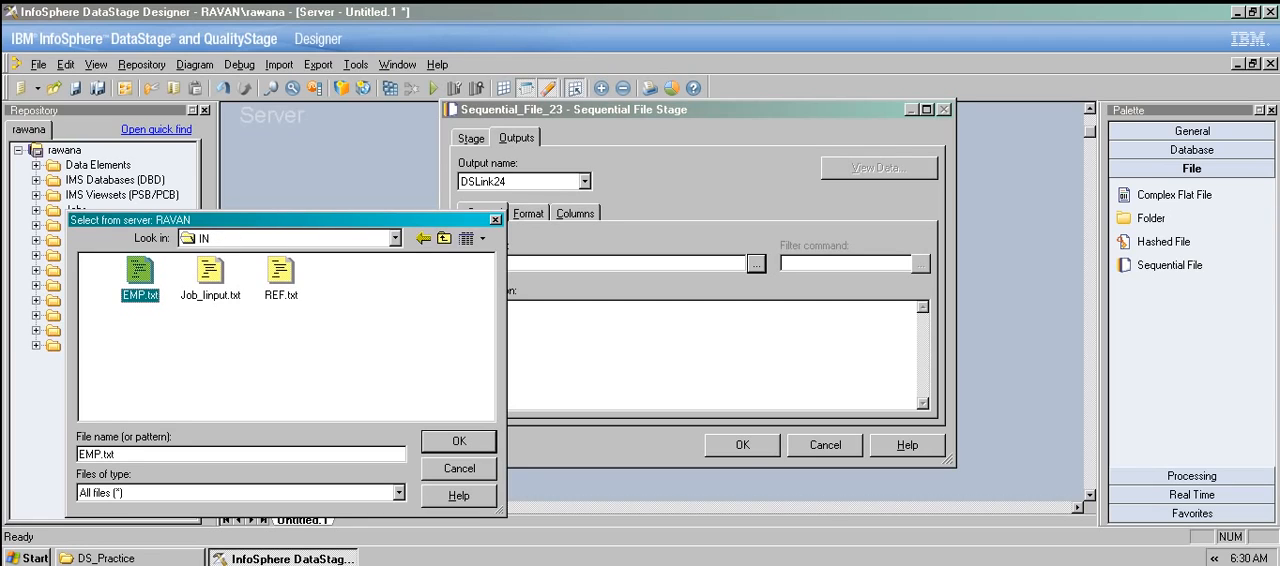
pyautogui.press('Return')
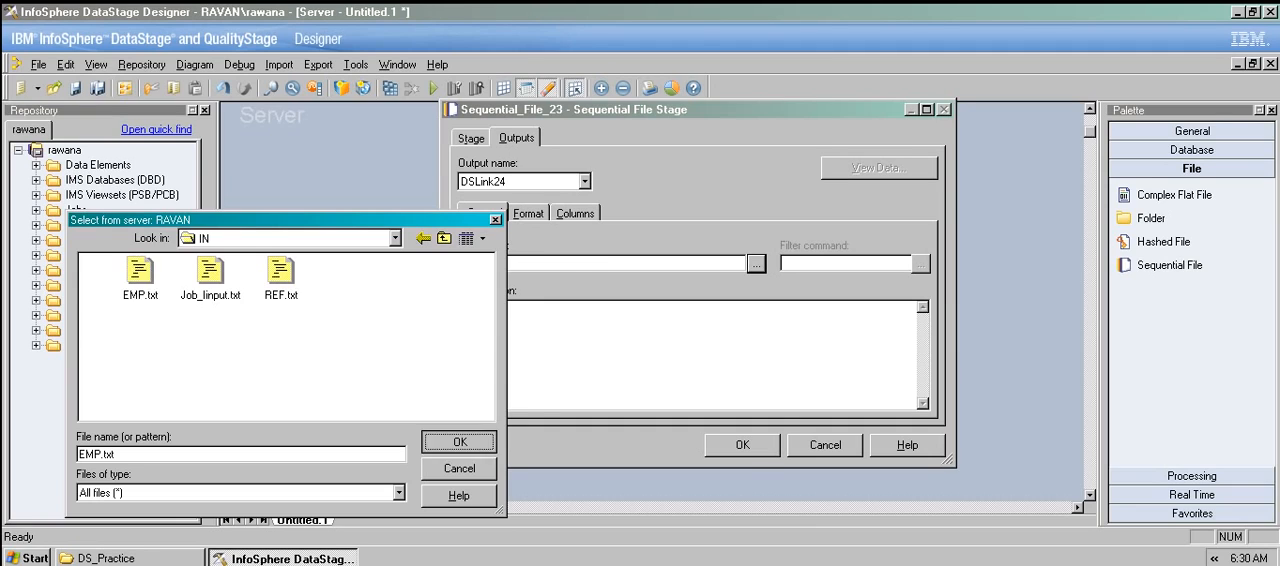
pyautogui.click(528, 213)
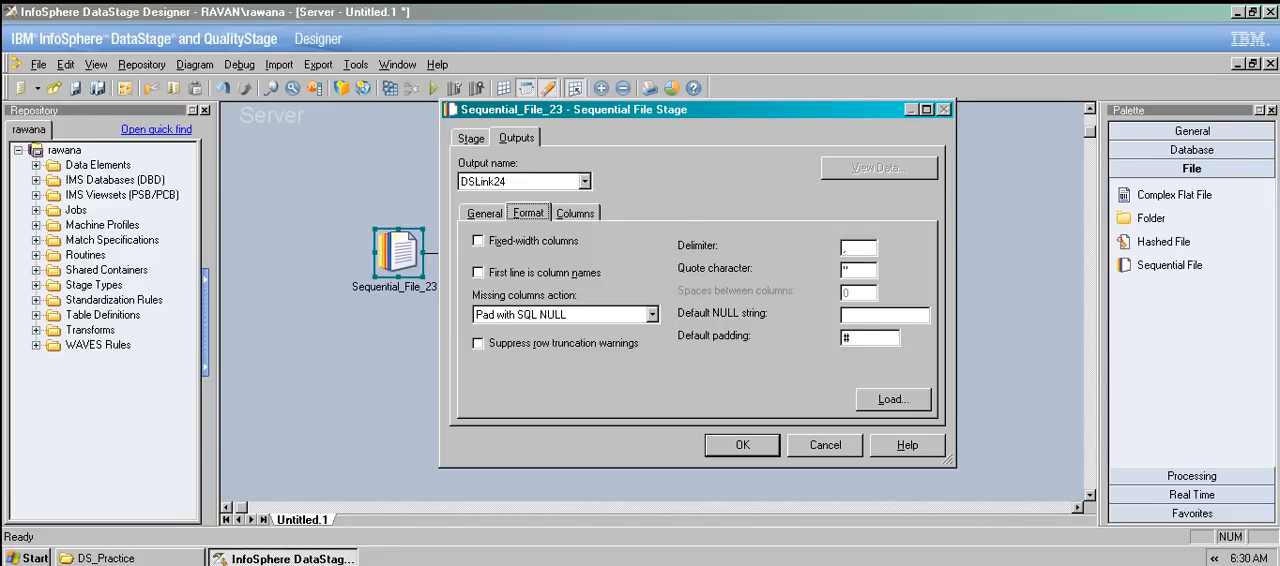
pyautogui.click(478, 272)
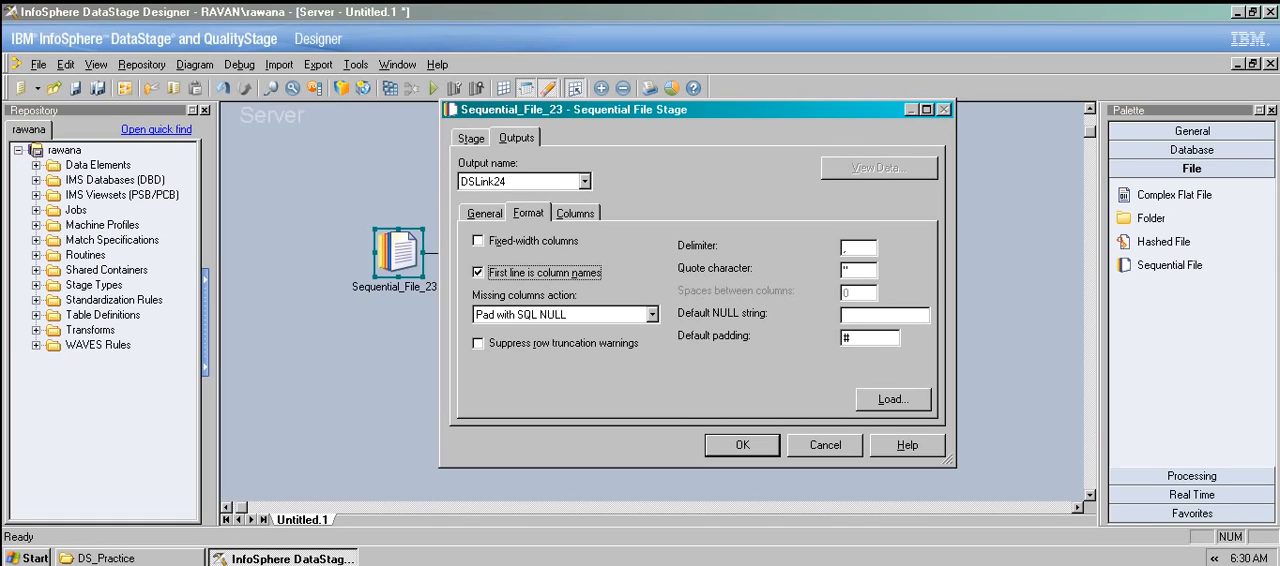
# Load the source file's columns from the Sequential\IN\EMP.txt table definition and view the file's data.
pyautogui.click(575, 213)
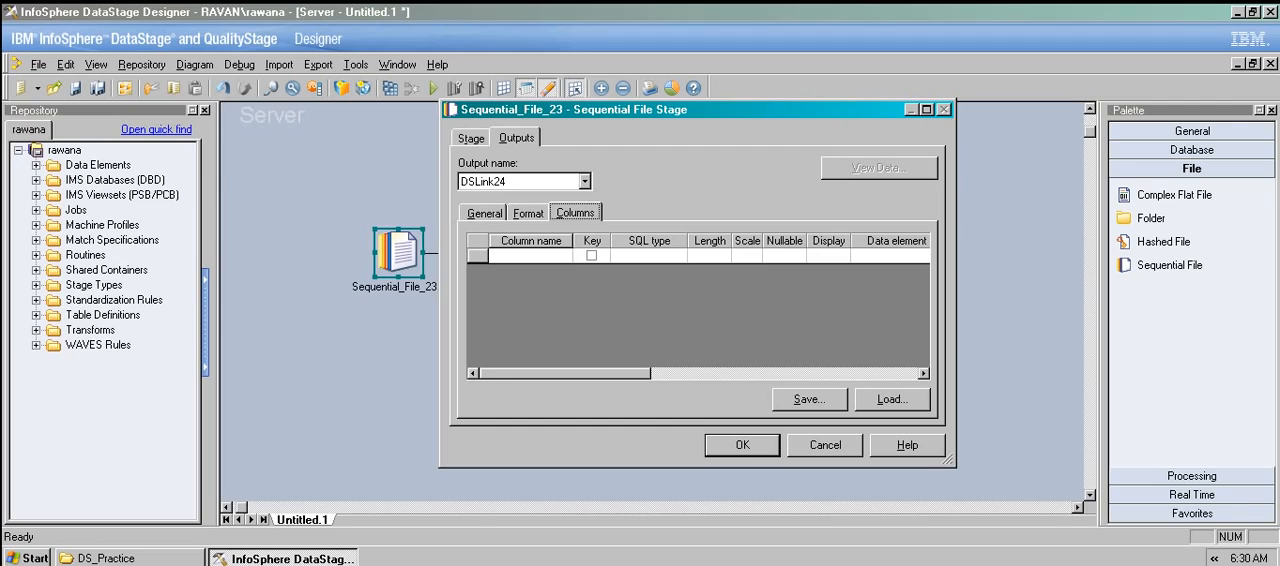
pyautogui.click(892, 399)
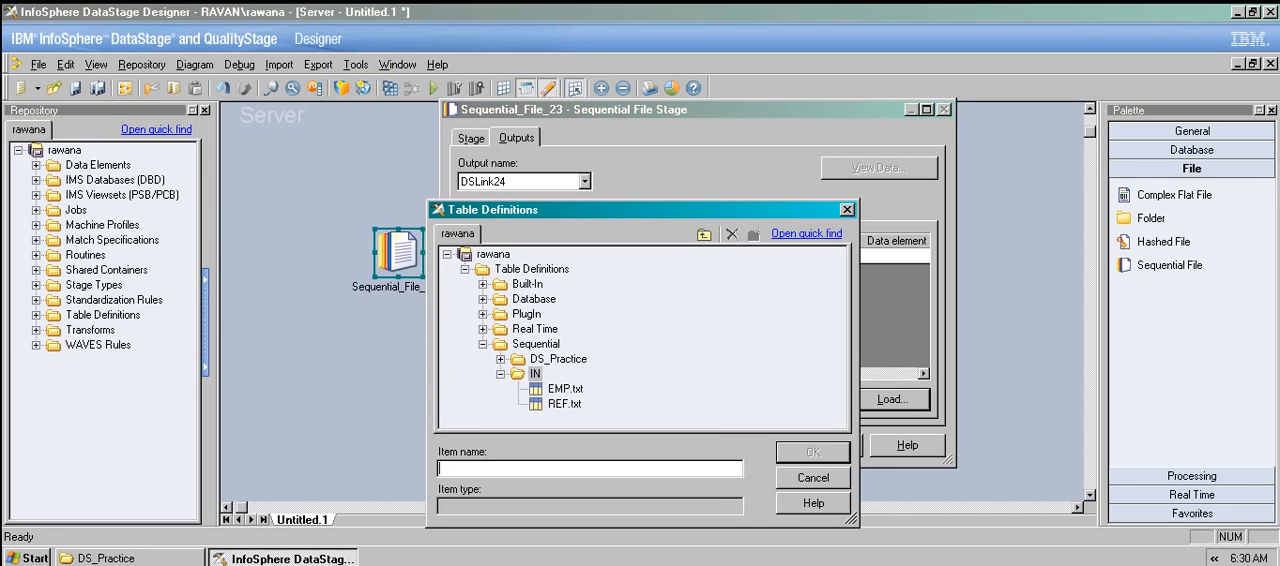
pyautogui.click(565, 389)
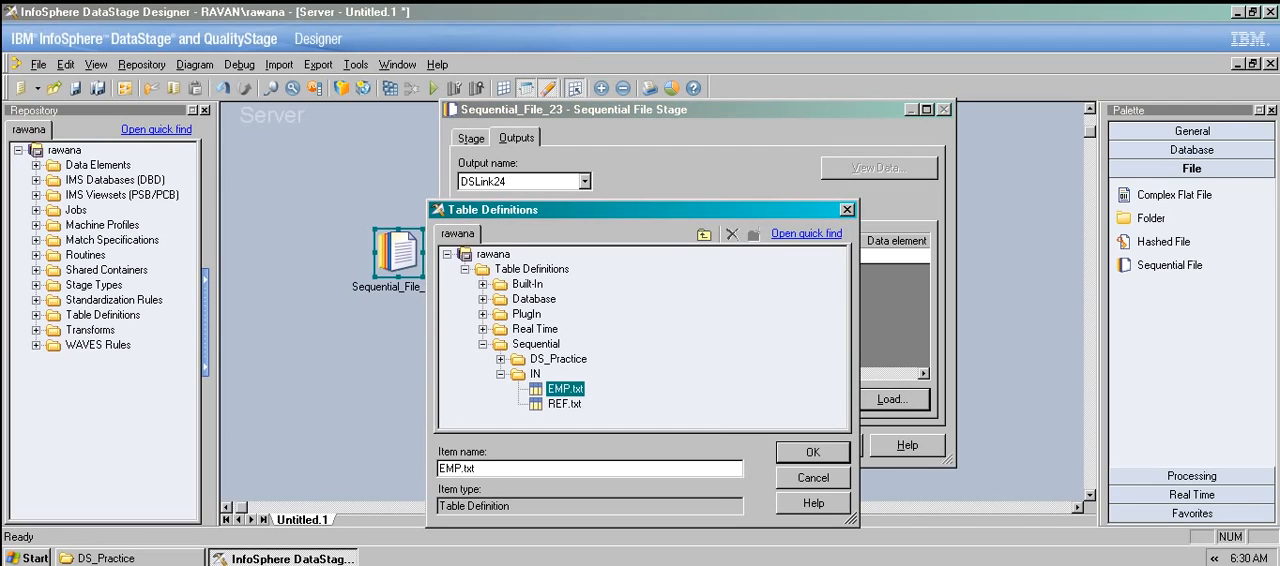
pyautogui.click(813, 452)
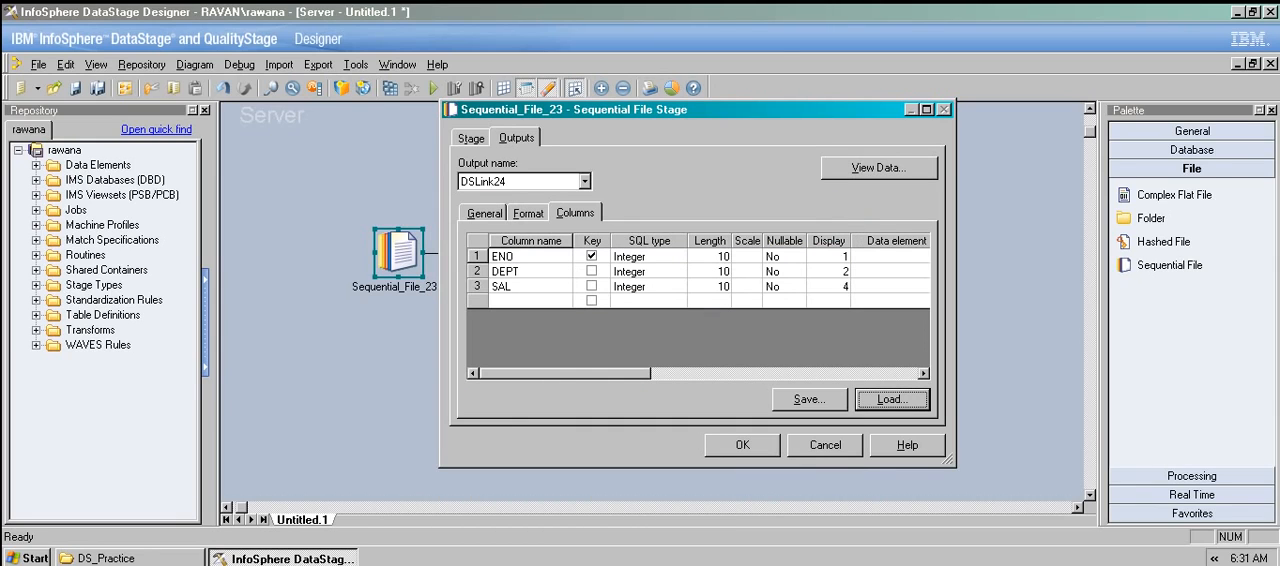
pyautogui.click(878, 167)
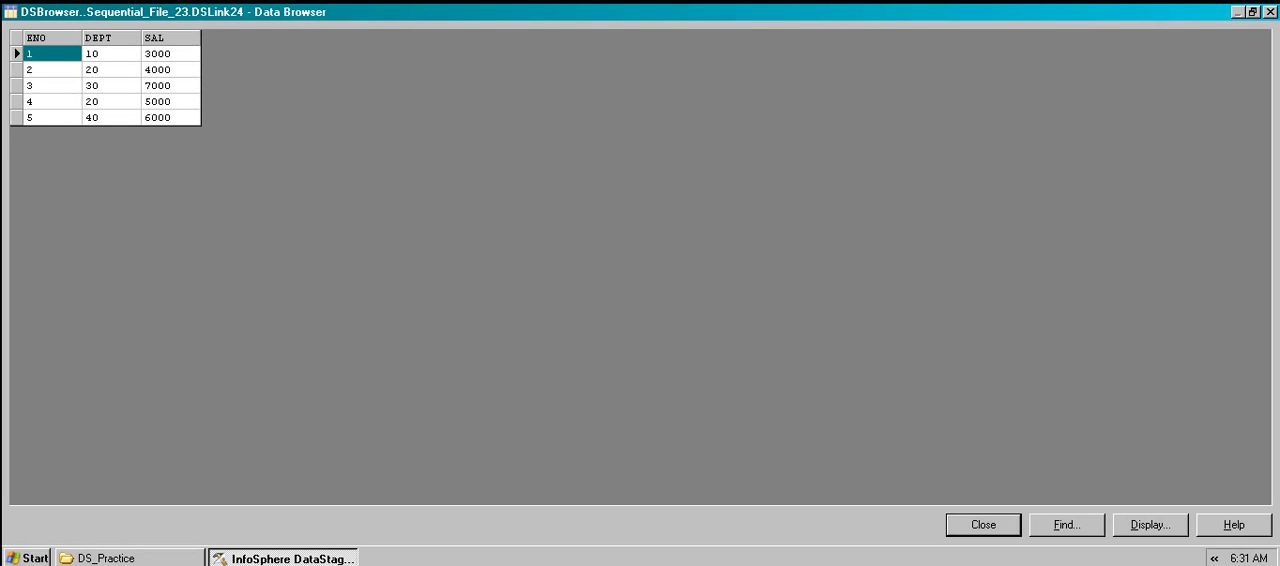
# Close the data view, accept the source stage's settings, and open the Sort_22 stage's properties.
pyautogui.click(983, 525)
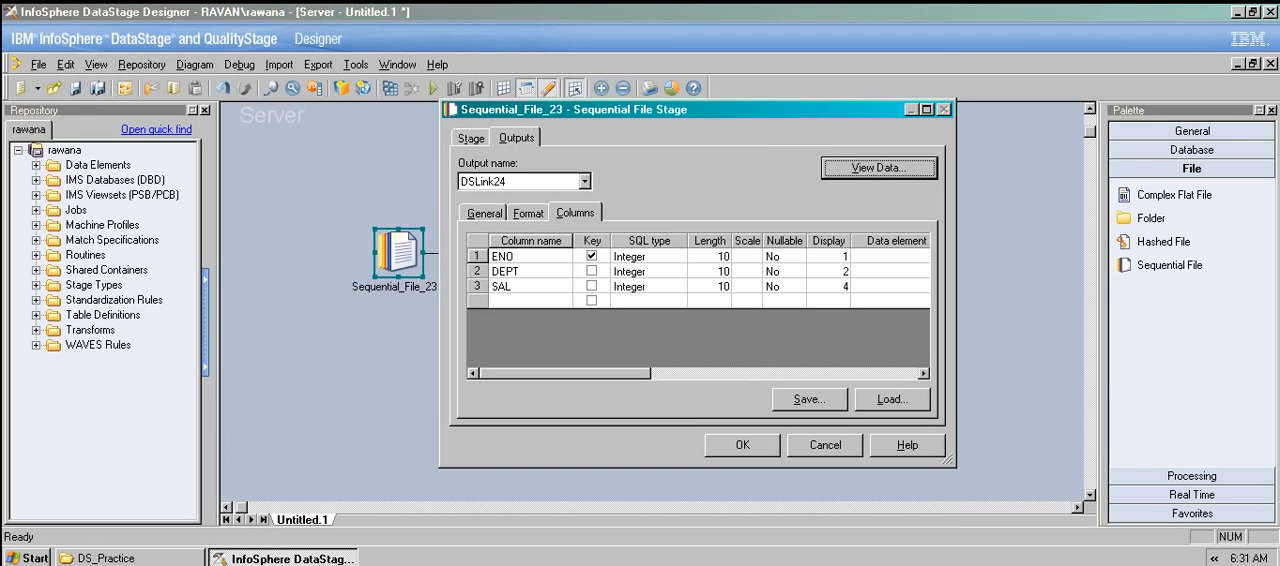
pyautogui.click(742, 444)
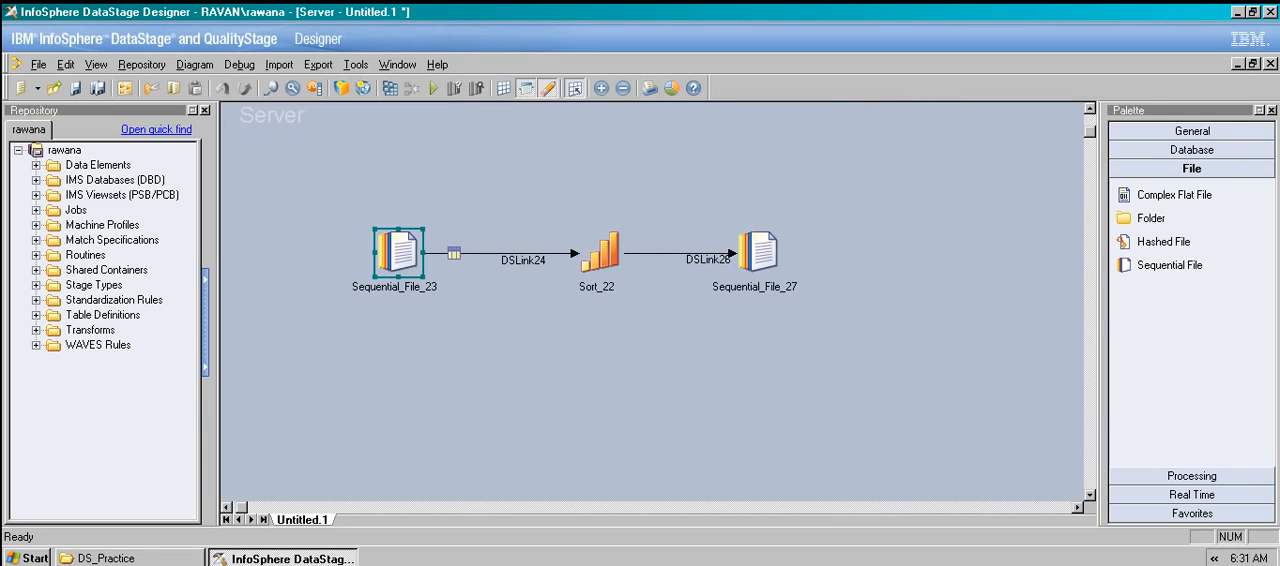
pyautogui.doubleClick(584, 240)
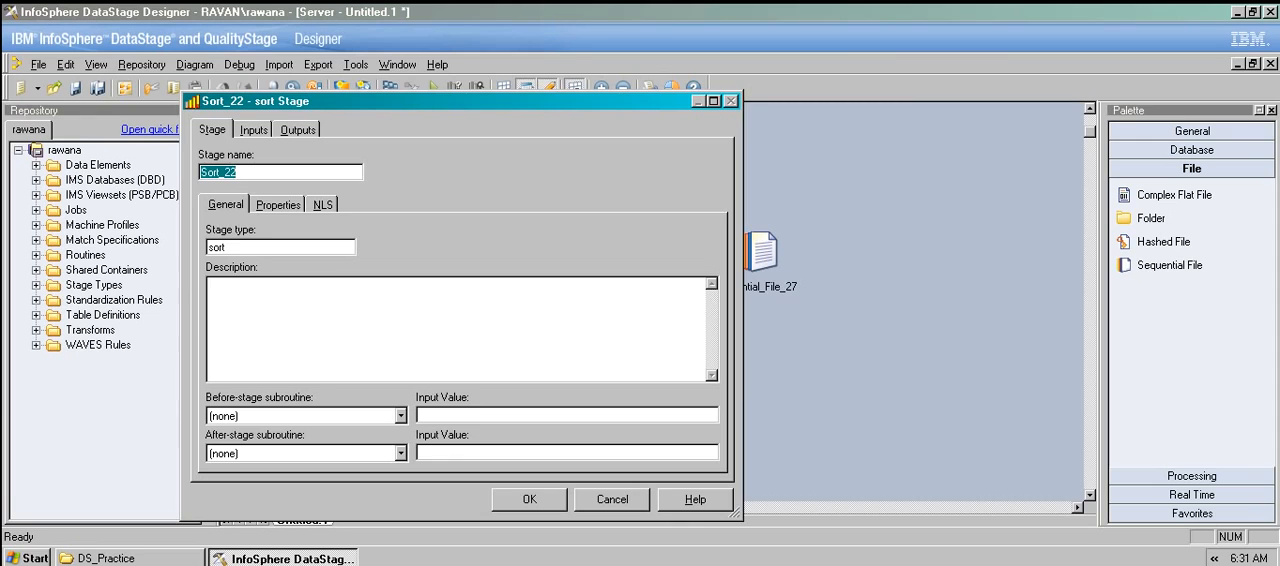
pyautogui.moveTo(460, 101); pyautogui.dragTo(646, 70)
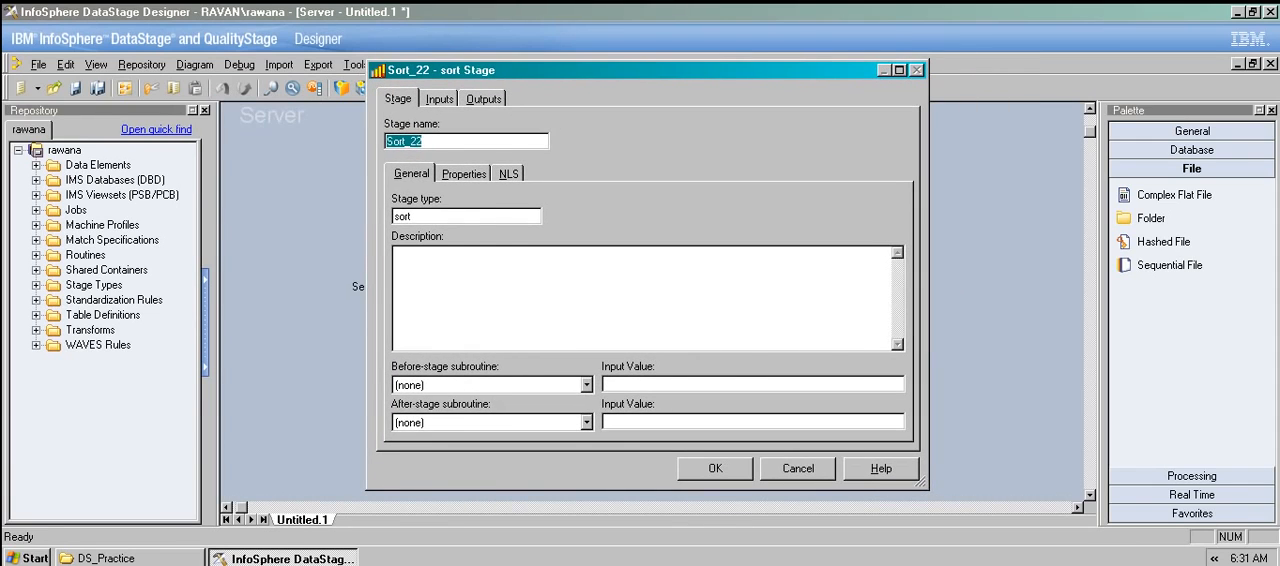
pyautogui.click(464, 174)
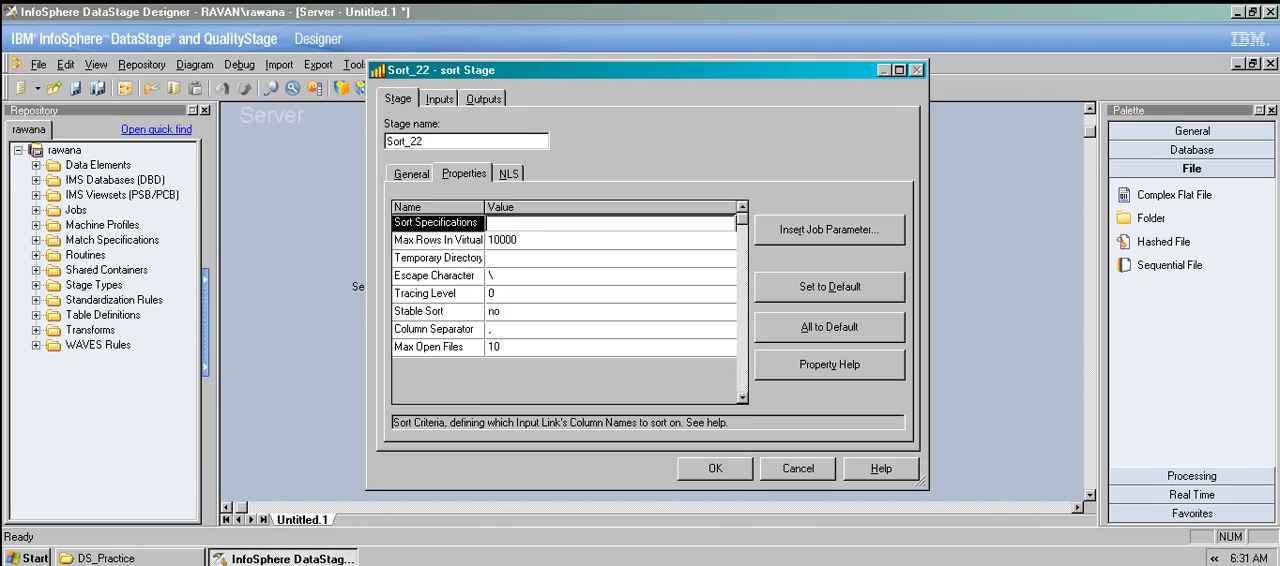
# Switch to the DS_Practice folder, check the column names in the EMP text file in IN, and close it.
pyautogui.click(130, 558)
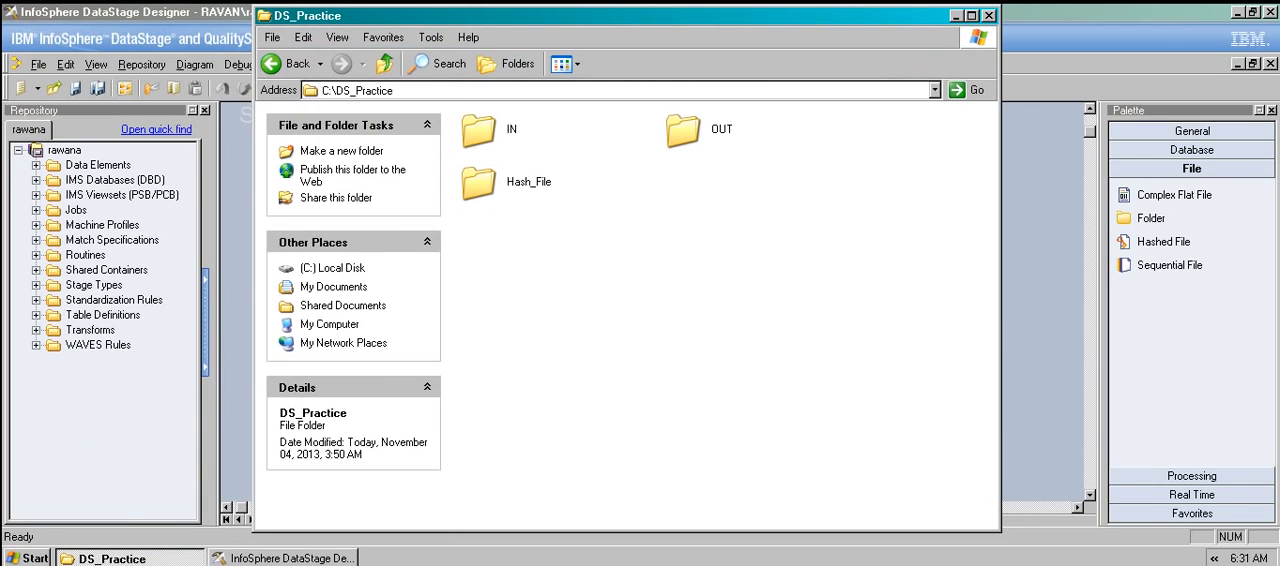
pyautogui.doubleClick(480, 130)
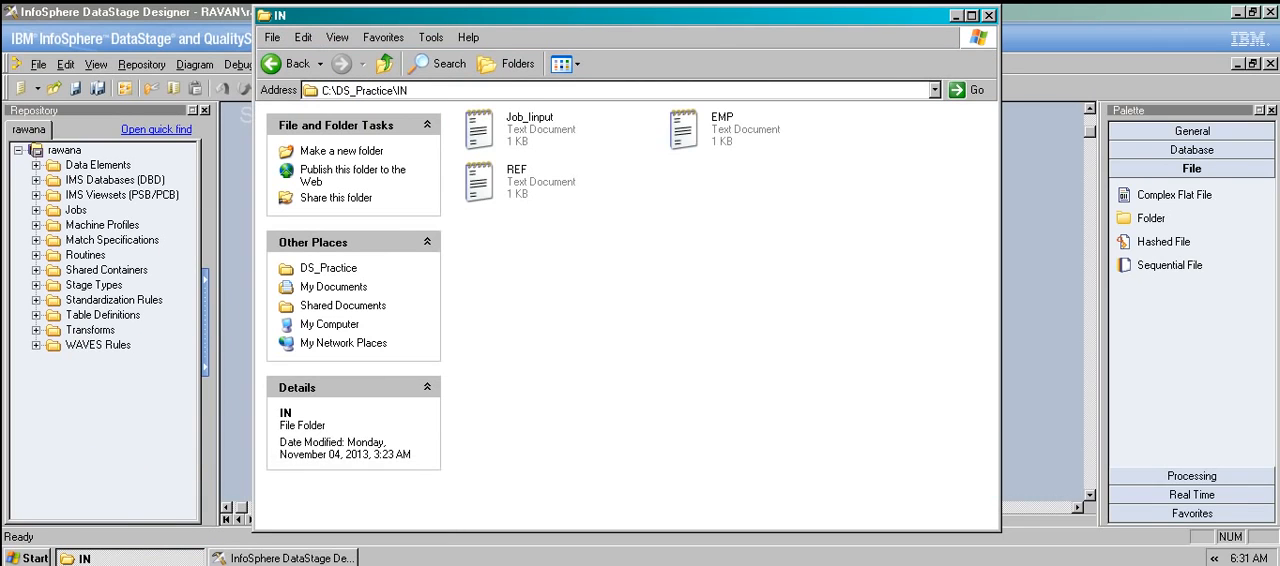
pyautogui.doubleClick(684, 130)
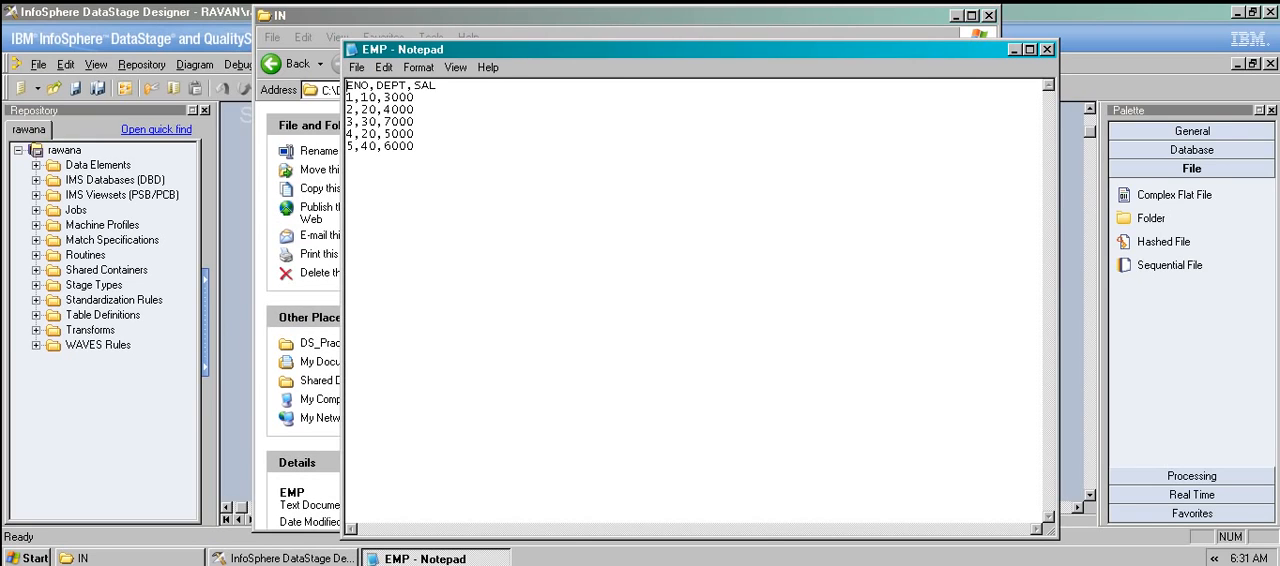
pyautogui.click(1046, 49)
pyautogui.click(968, 15)
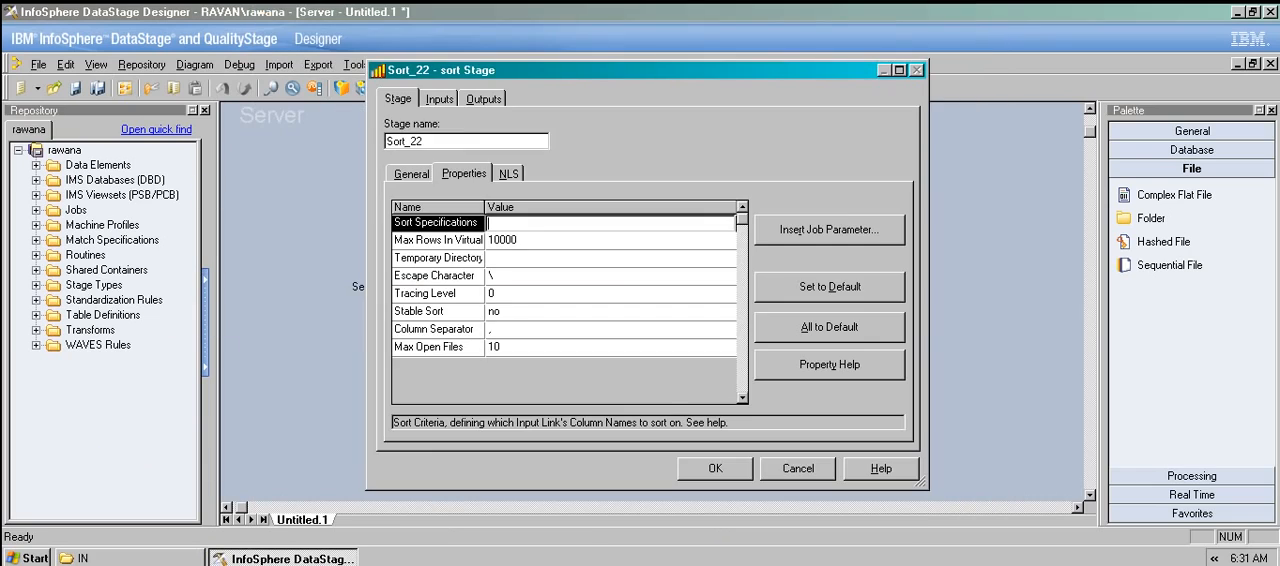
# Set the Sort stage's Sort Specifications to SAL asc.
pyautogui.write('SAL asc')
# Review the Sort stage's input column definitions on DSLink24.
pyautogui.click(439, 99)
pyautogui.click(459, 174)
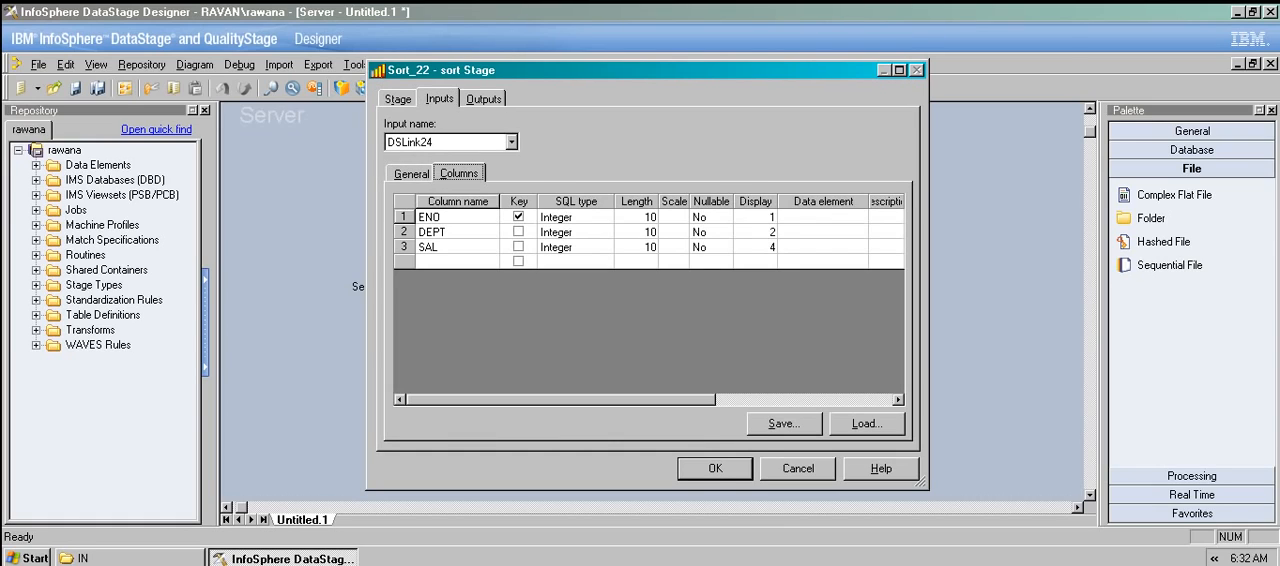
pyautogui.click(484, 99)
pyautogui.click(439, 99)
# Load DEPT and SAL, without ENO, from the EMP.txt table definition as the Sort stage's output columns and accept its settings.
pyautogui.click(484, 99)
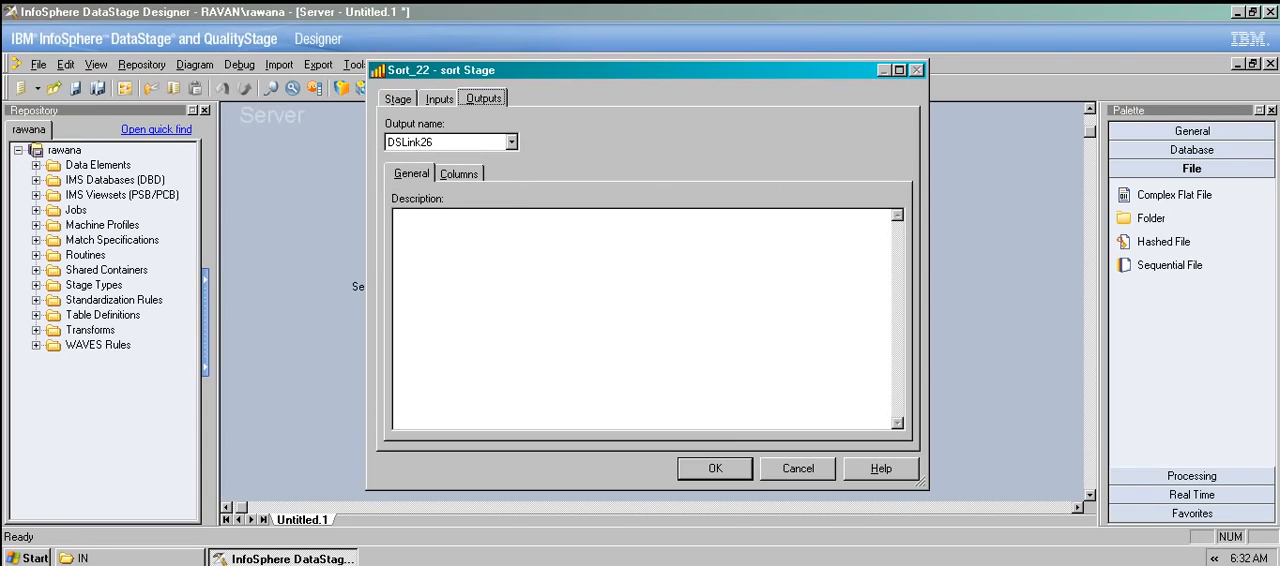
pyautogui.click(459, 174)
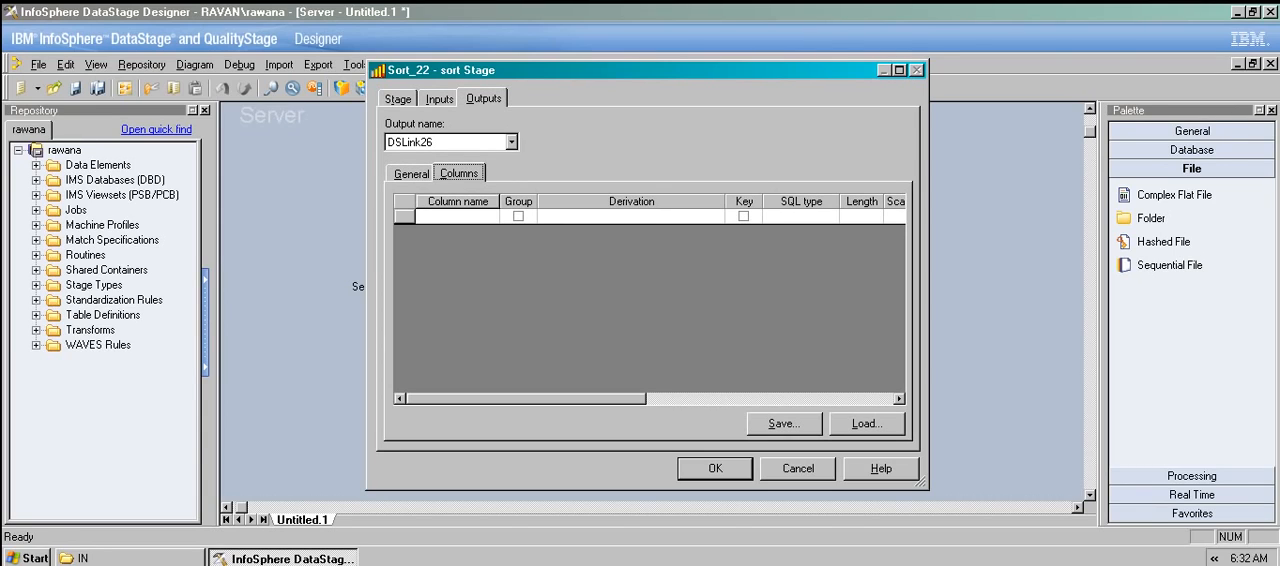
pyautogui.moveTo(450, 70); pyautogui.dragTo(739, 66)
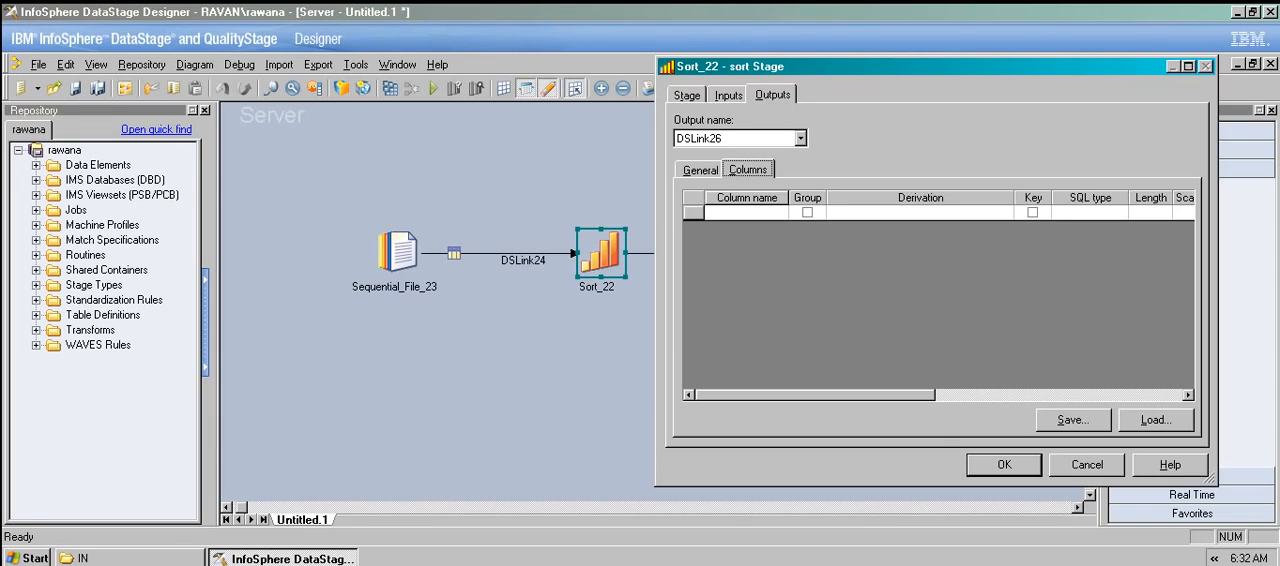
pyautogui.click(1156, 420)
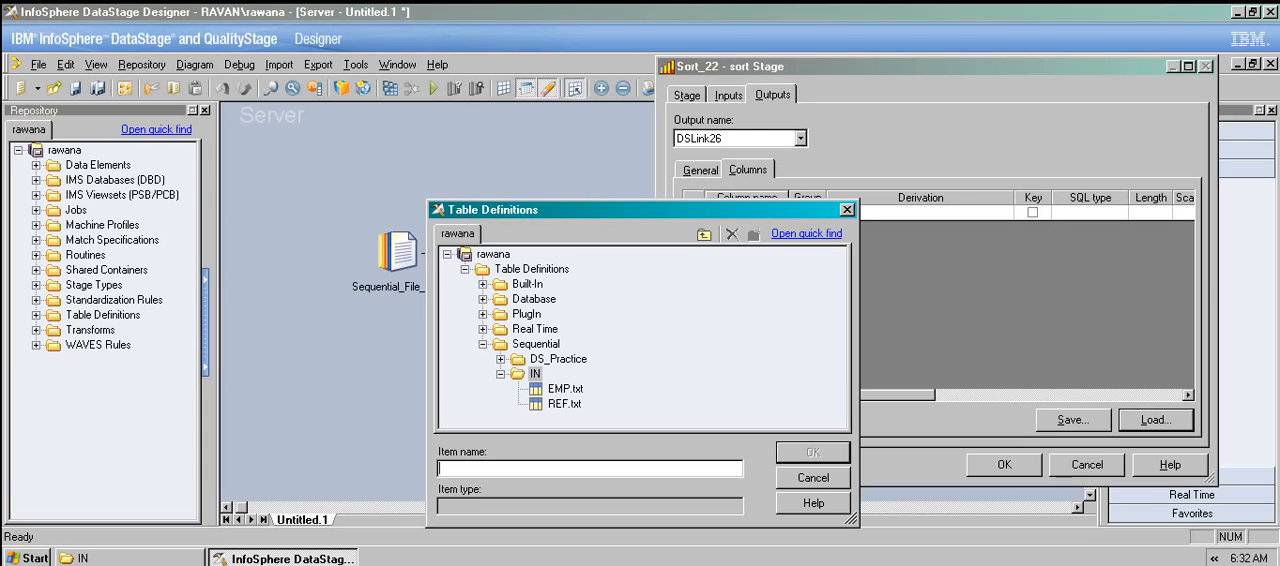
pyautogui.click(565, 389)
pyautogui.click(813, 453)
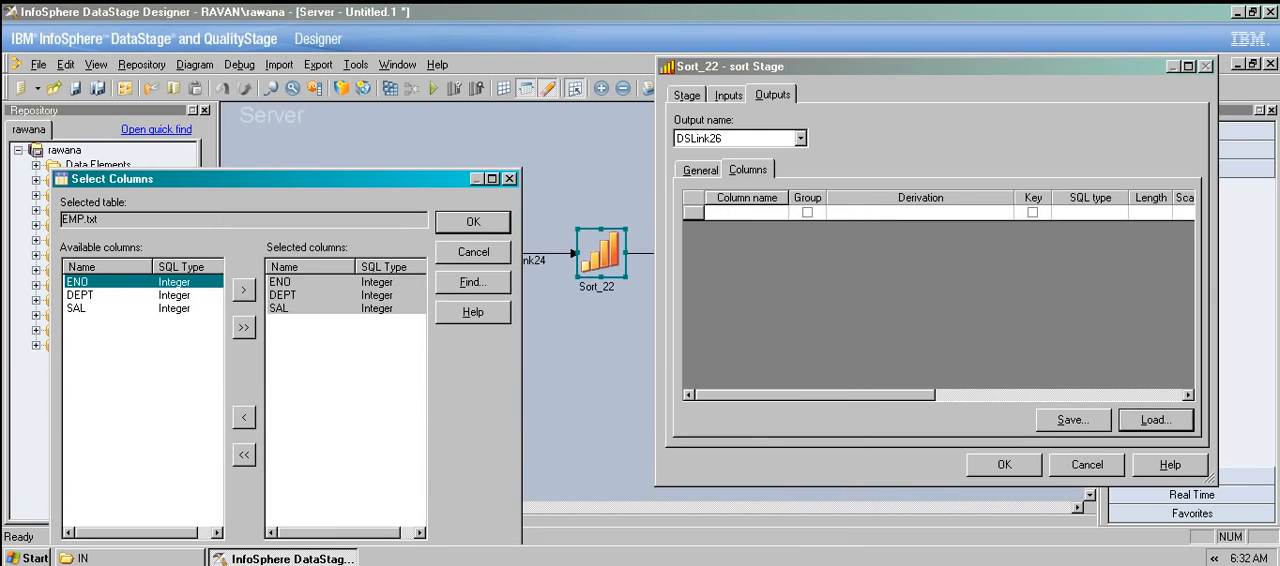
pyautogui.moveTo(200, 178); pyautogui.dragTo(453, 17)
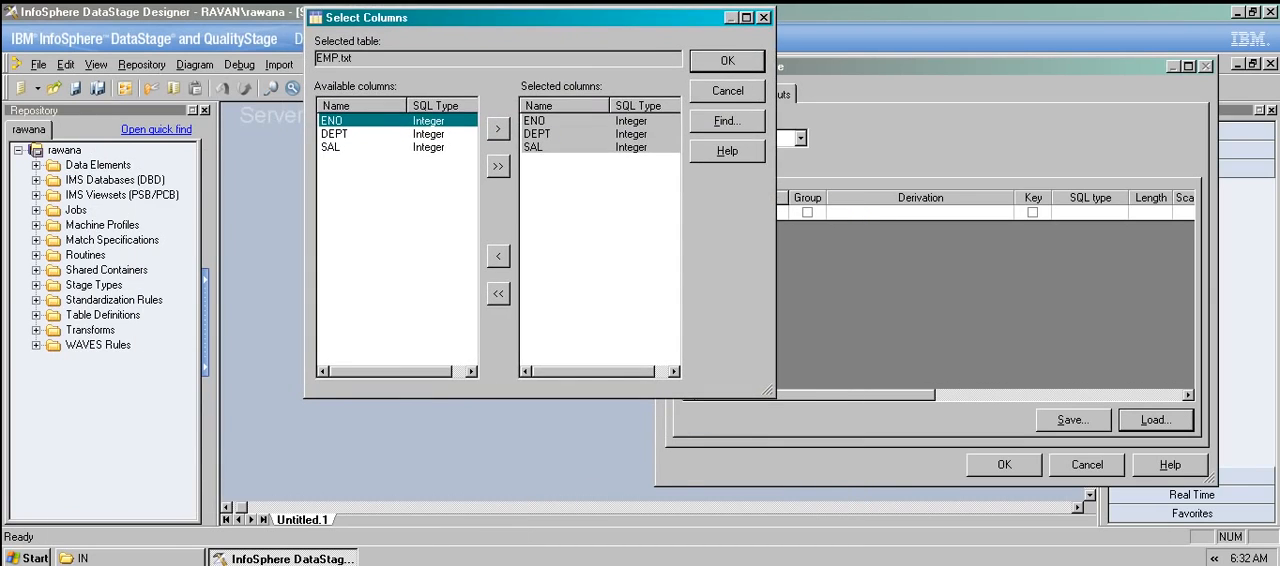
pyautogui.click(560, 134)
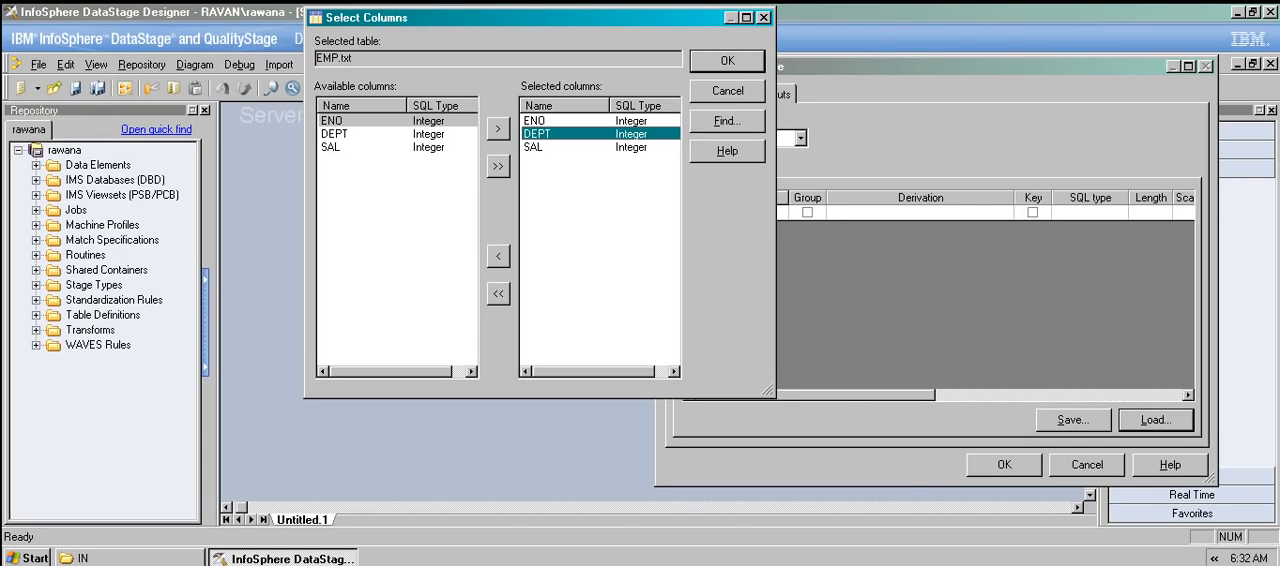
pyautogui.click(536, 121)
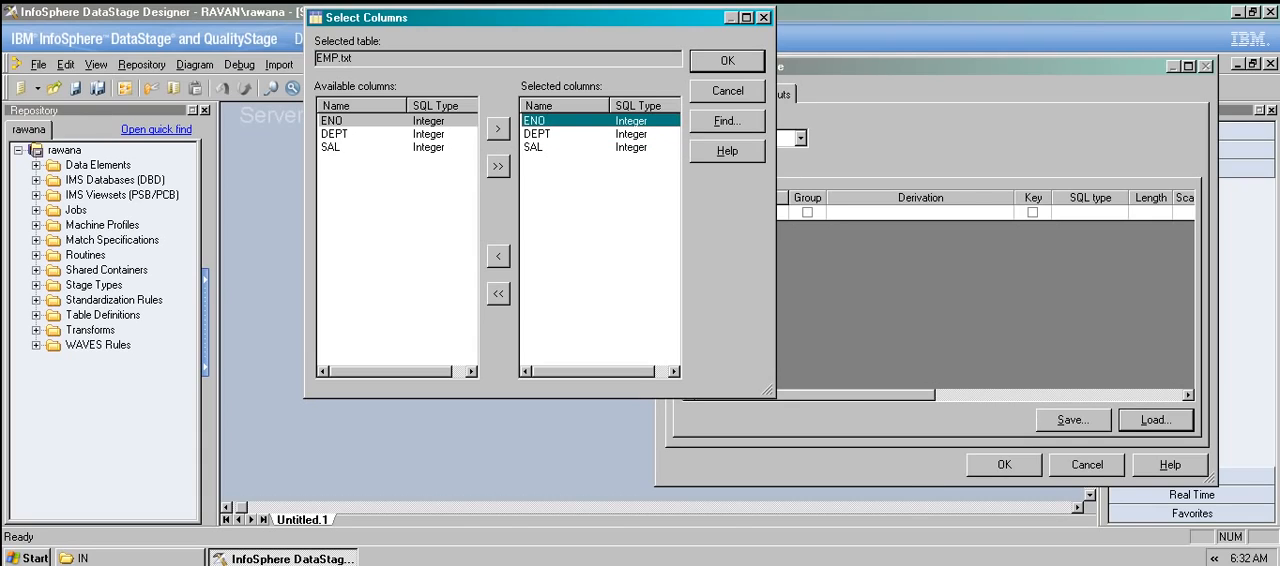
pyautogui.click(498, 257)
pyautogui.click(727, 61)
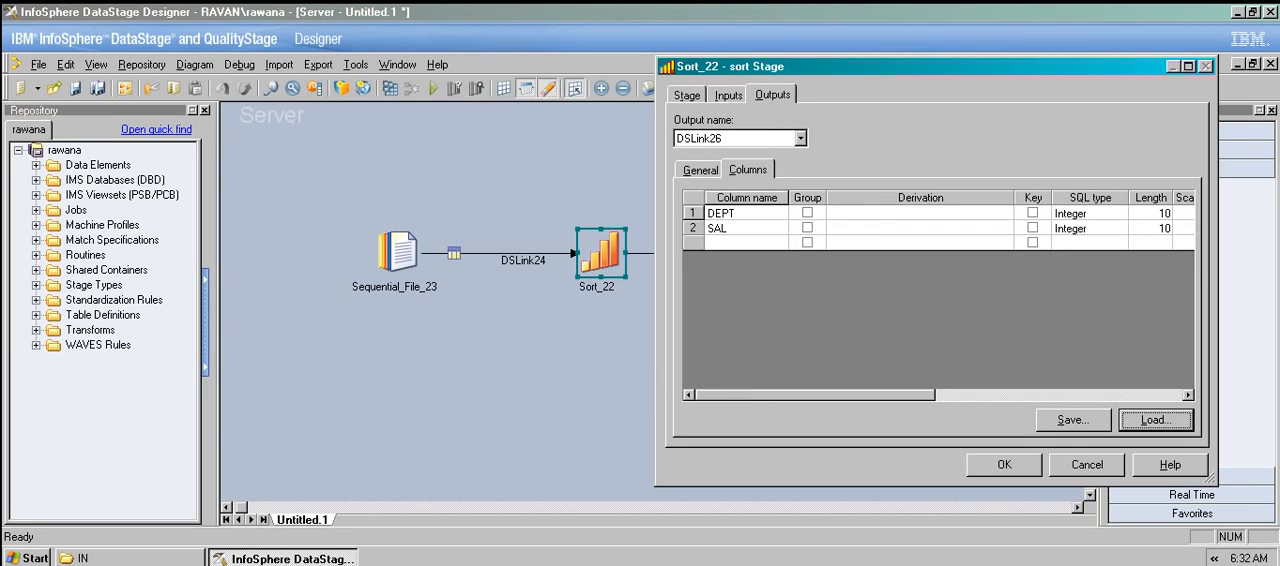
pyautogui.moveTo(880, 66); pyautogui.dragTo(519, 30)
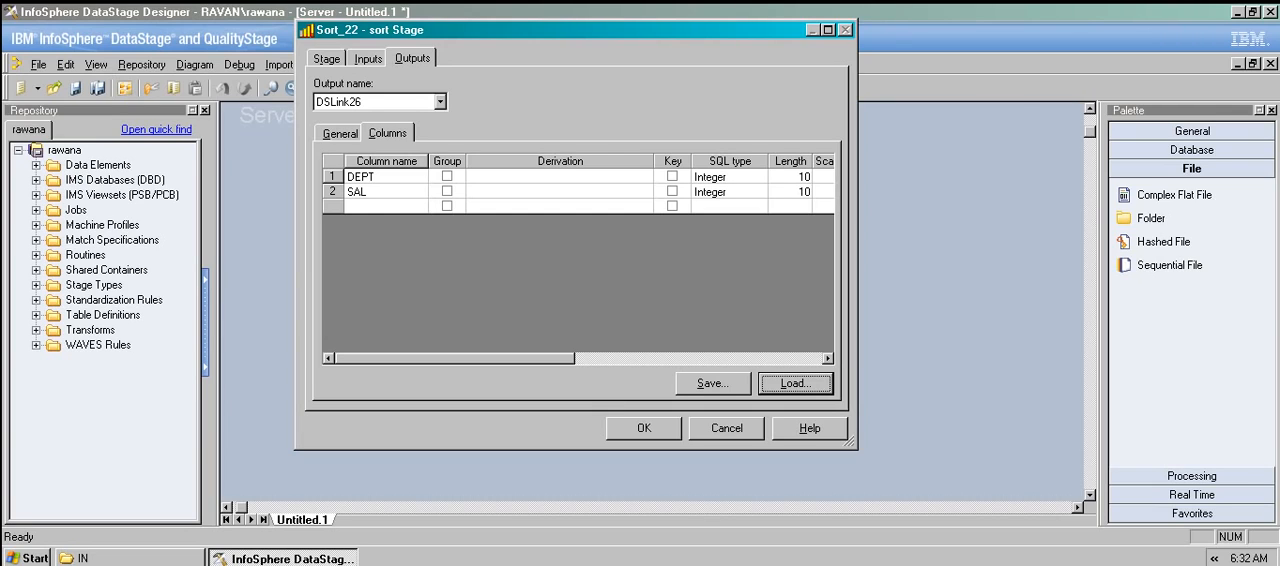
pyautogui.click(644, 428)
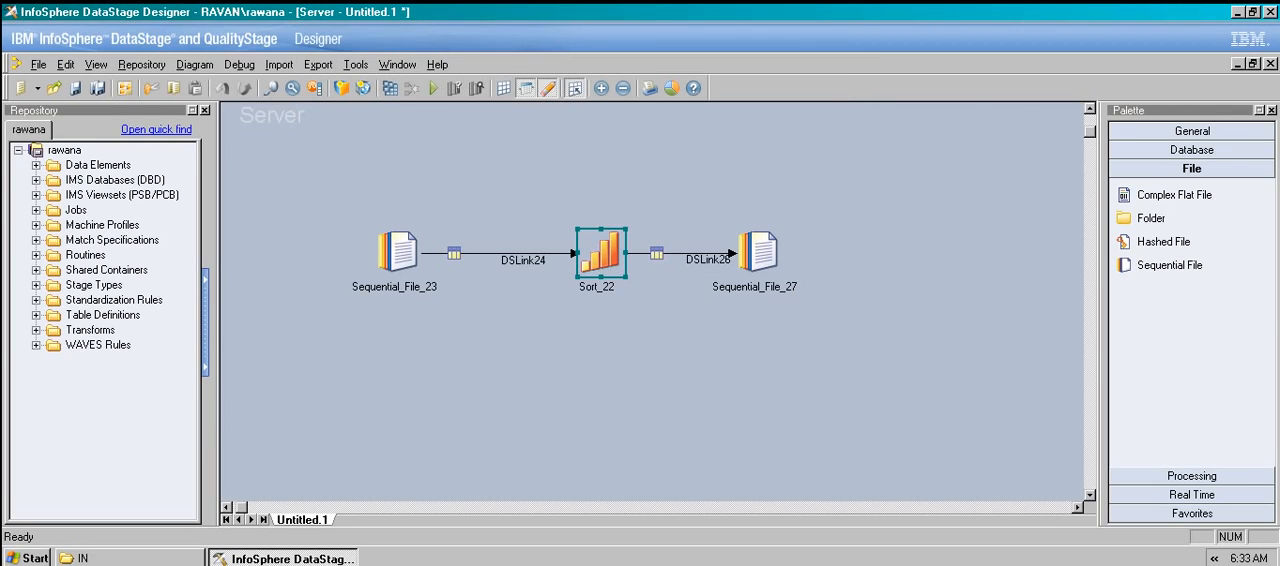
# Set the target stage Sequential_File_27 to write to C:\DS_Practice\OUT\Hash_Out.txt.
pyautogui.doubleClick(758, 252)
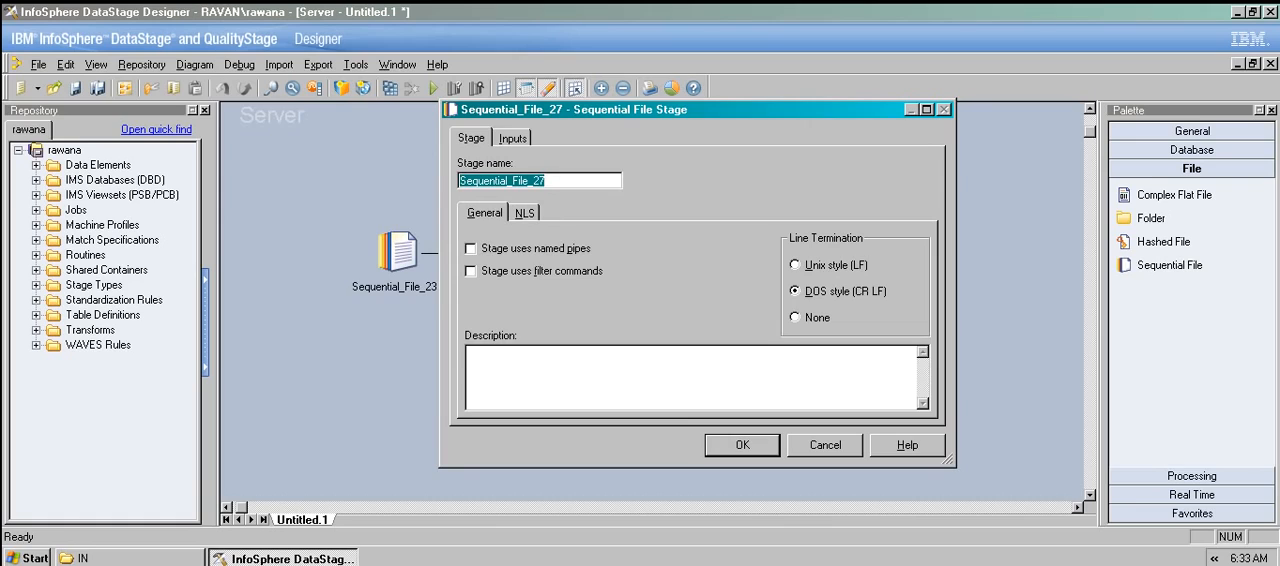
pyautogui.click(513, 139)
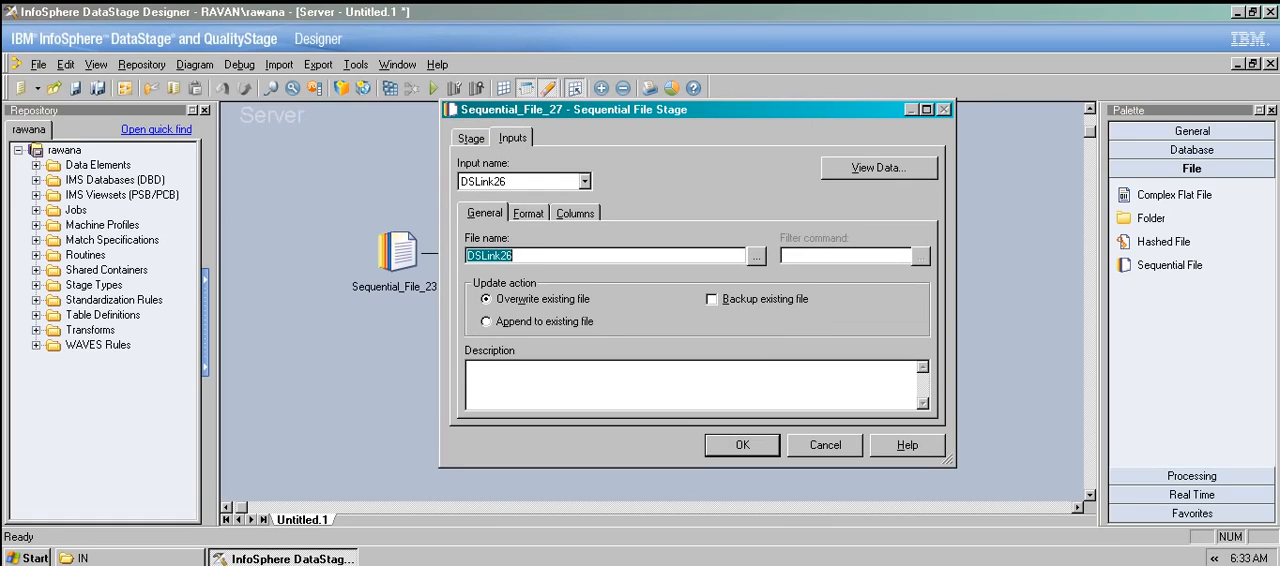
pyautogui.click(756, 256)
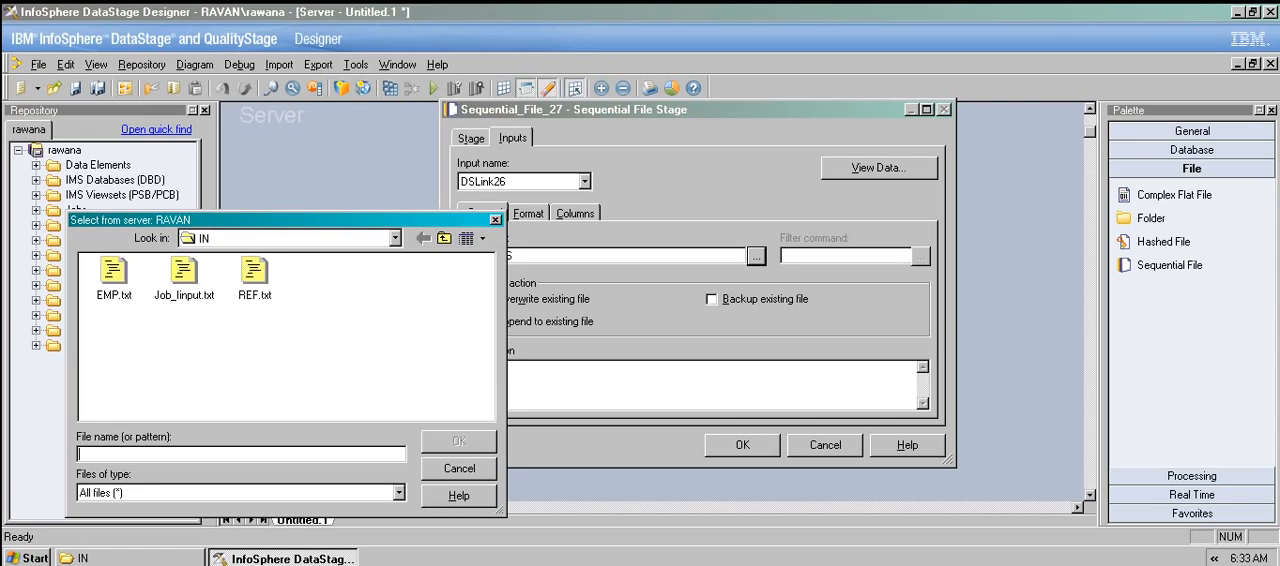
pyautogui.click(443, 238)
pyautogui.click(183, 275)
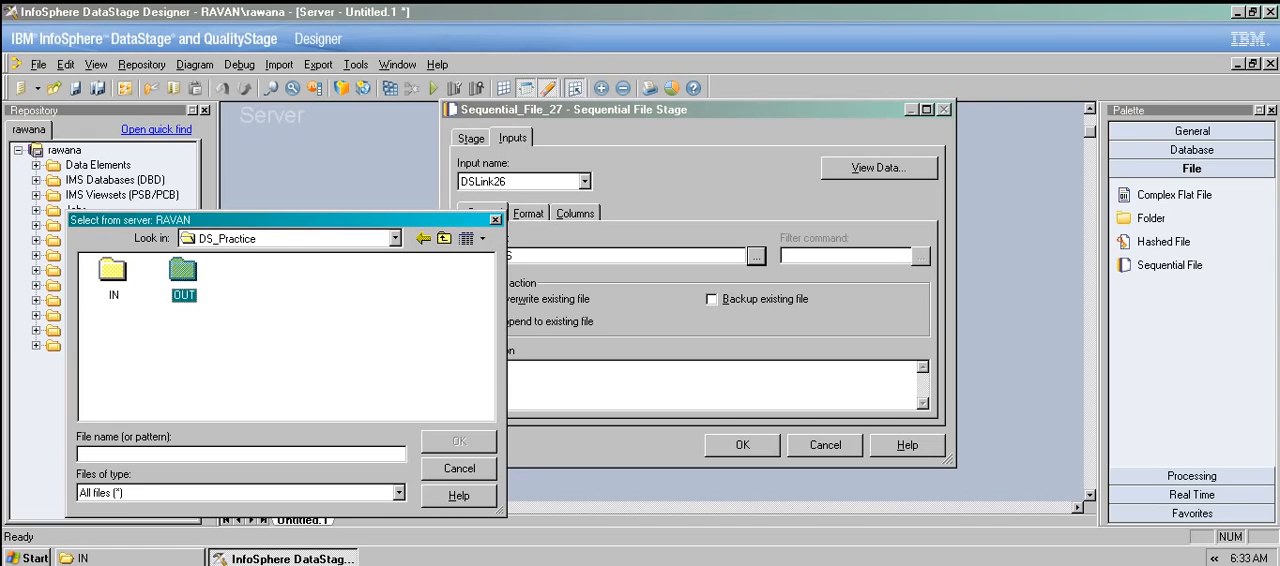
pyautogui.doubleClick(183, 275)
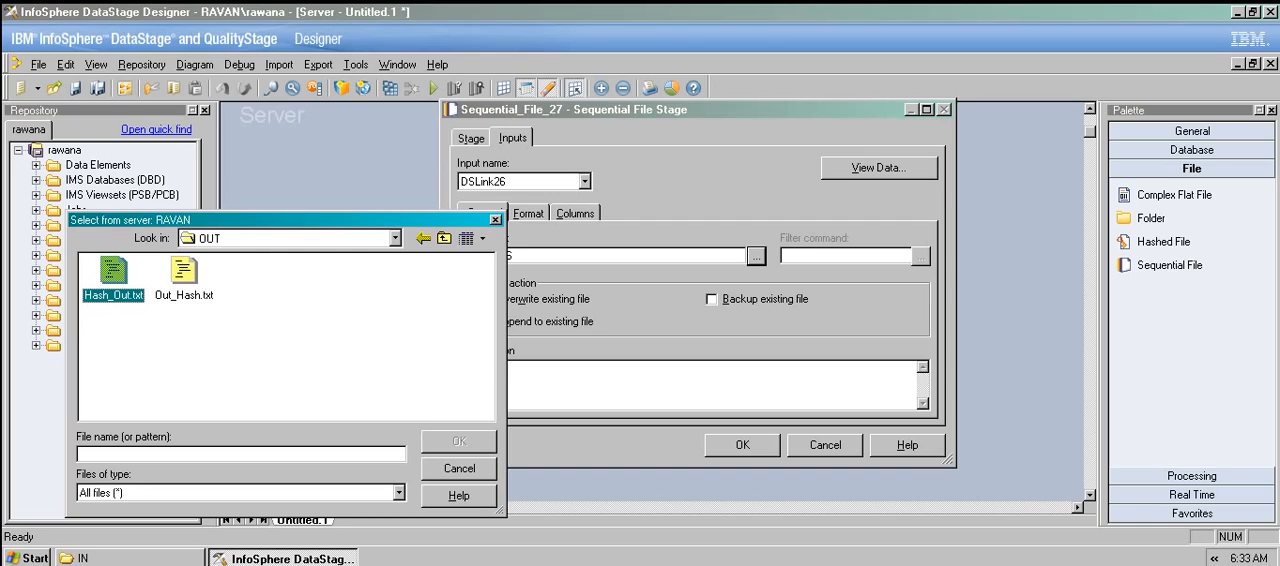
pyautogui.click(113, 275)
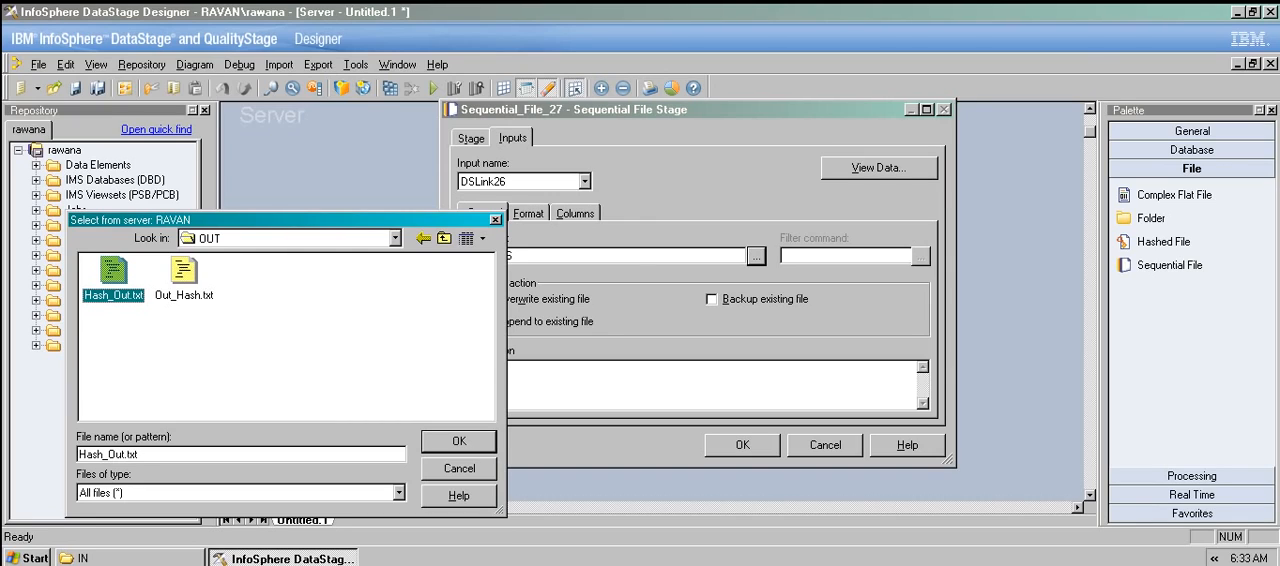
pyautogui.click(458, 441)
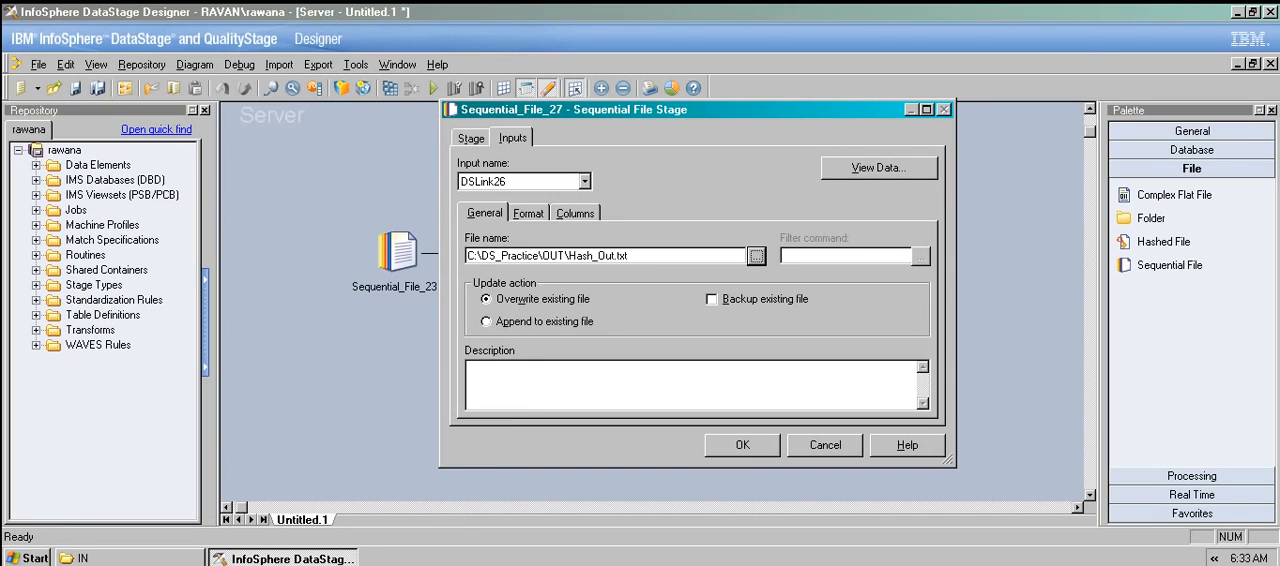
# Make the target file's first line the column names, check its columns, and accept the stage's settings.
pyautogui.click(528, 213)
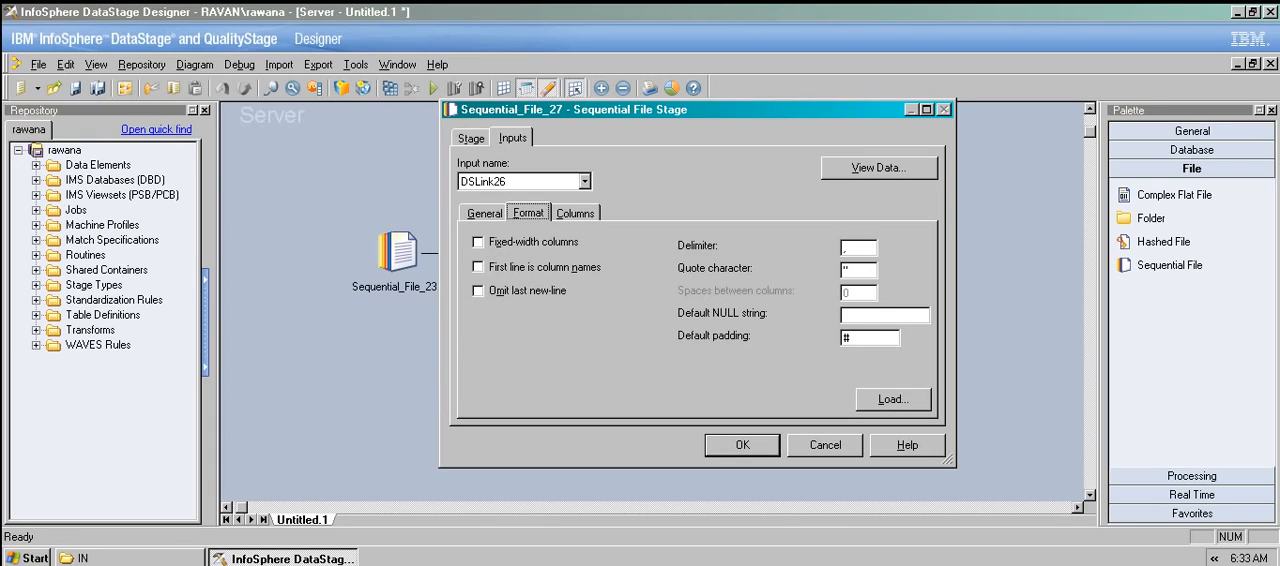
pyautogui.click(479, 267)
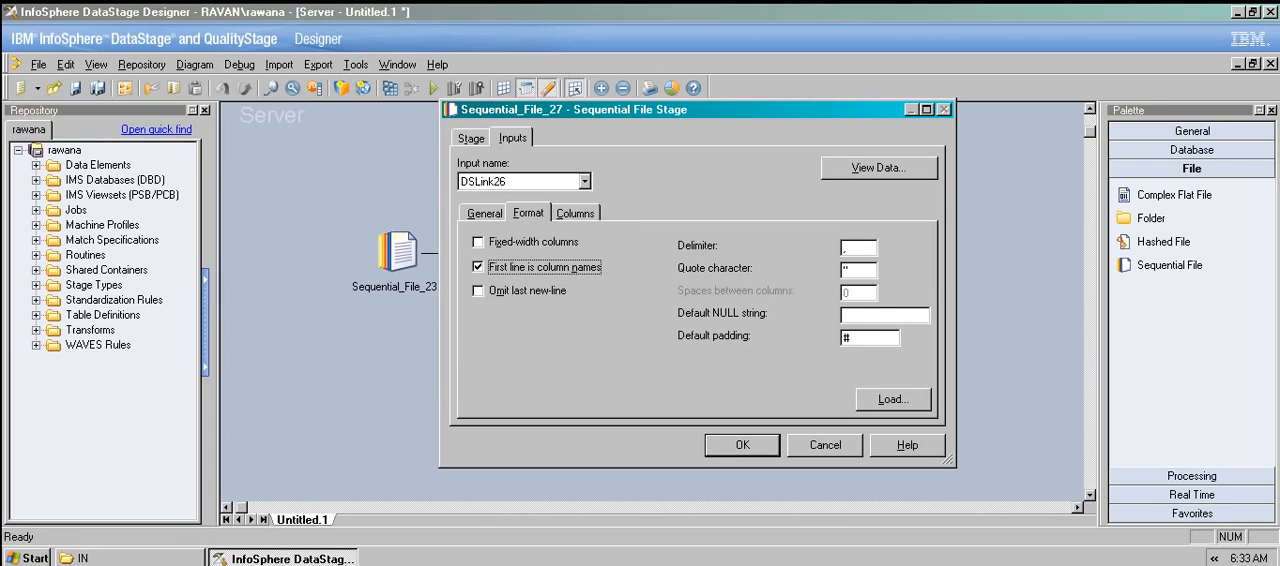
pyautogui.click(575, 213)
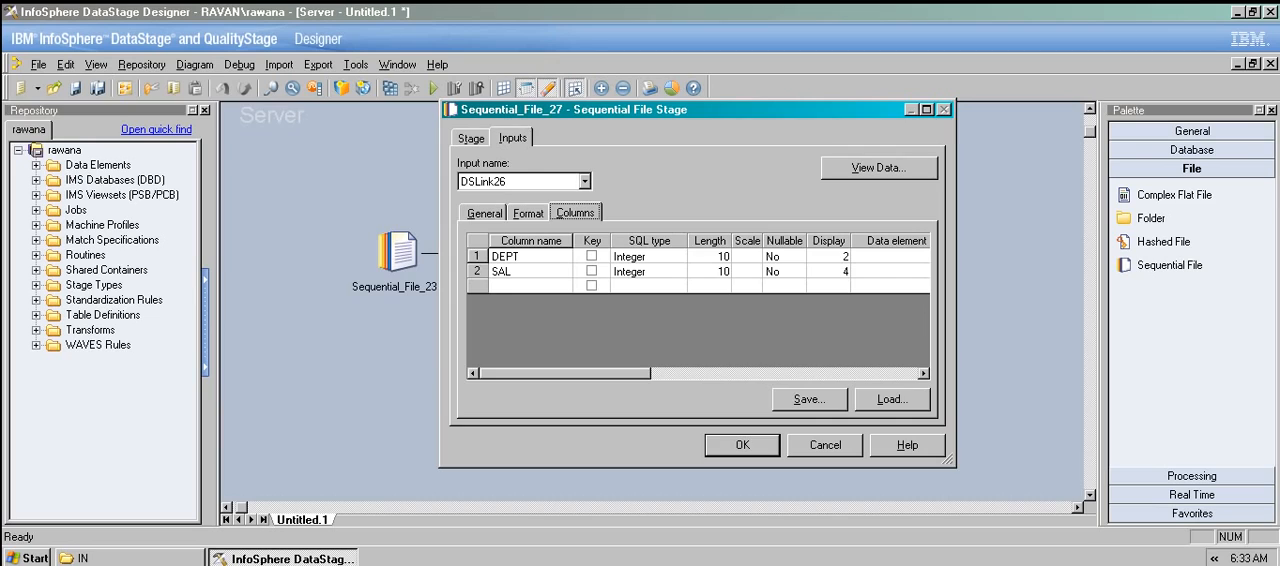
pyautogui.click(742, 444)
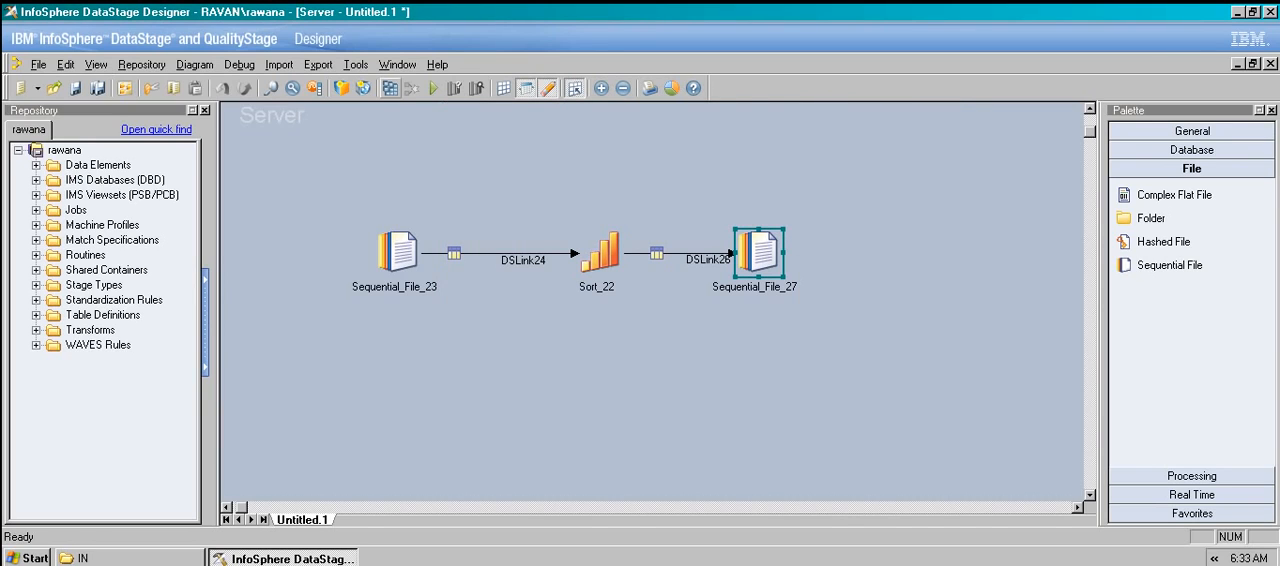
# Compile the job, saving it as Sort_Server in the Jobs folder, and dismiss the compile results.
pyautogui.click(390, 88)
pyautogui.press('Return')
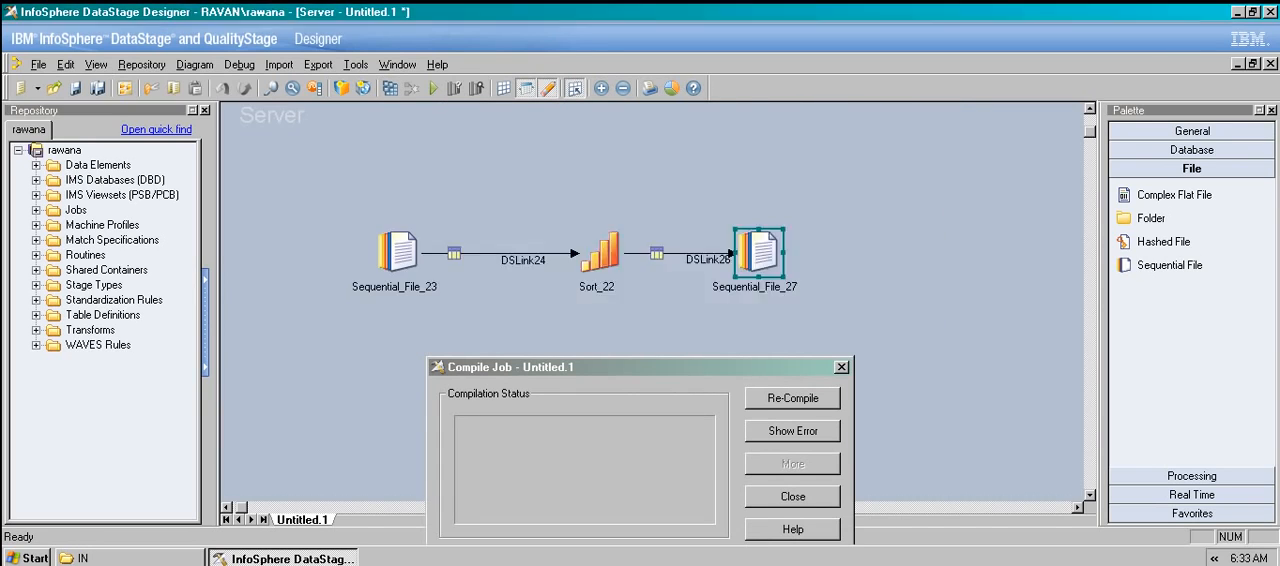
pyautogui.press('BackSpace')
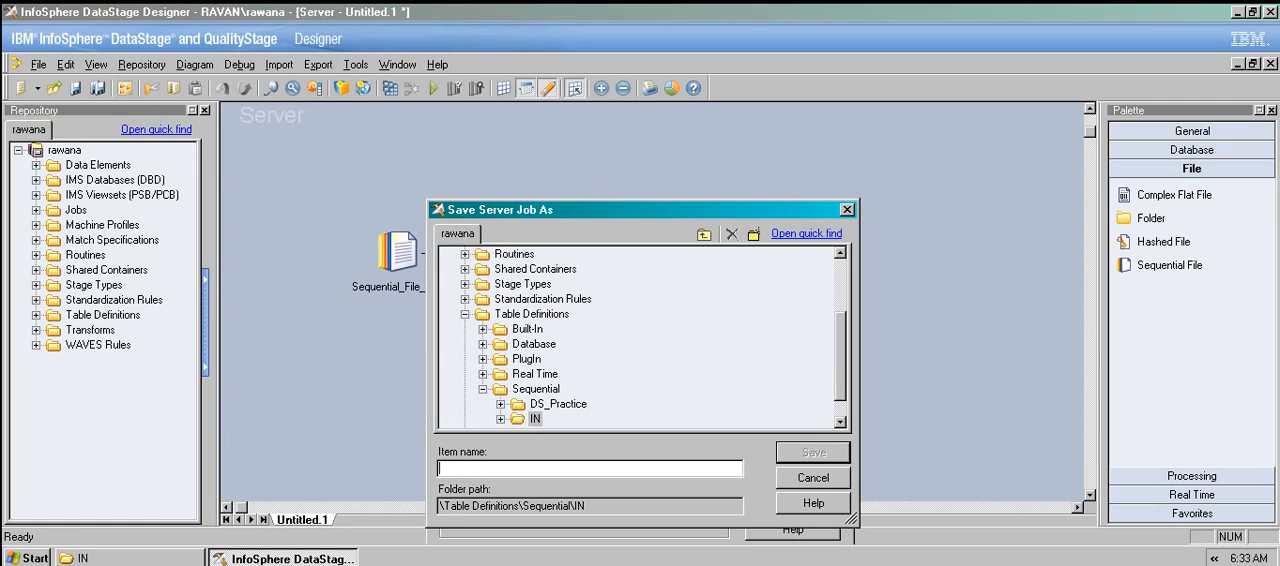
pyautogui.scroll(3, 638, 335)
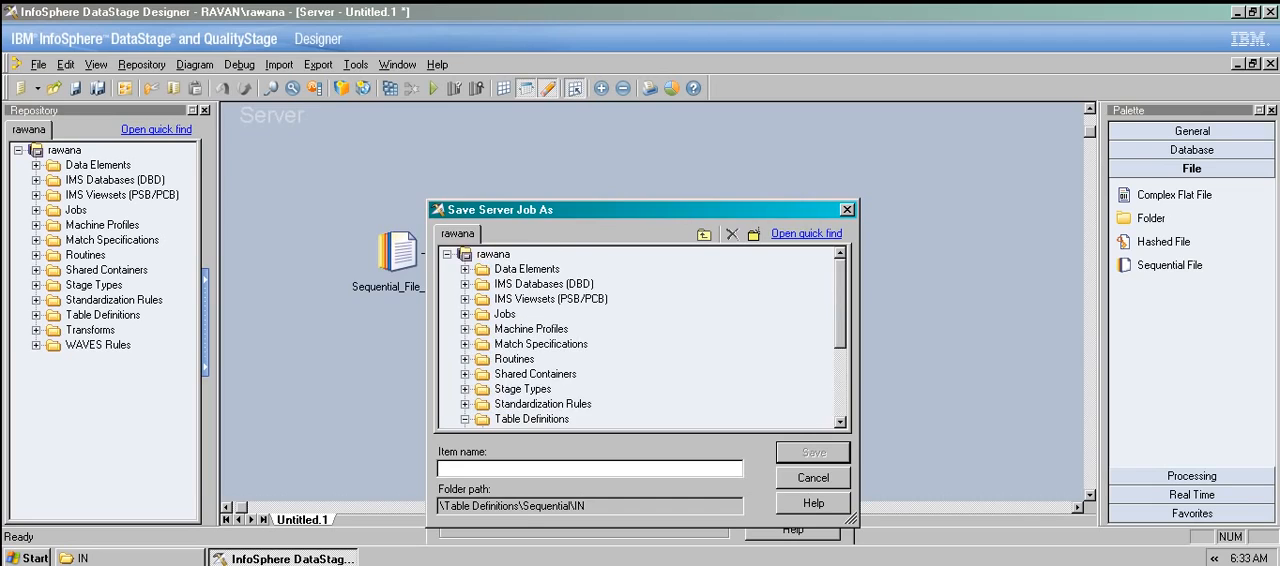
pyautogui.click(505, 314)
pyautogui.click(520, 468)
pyautogui.write('S')
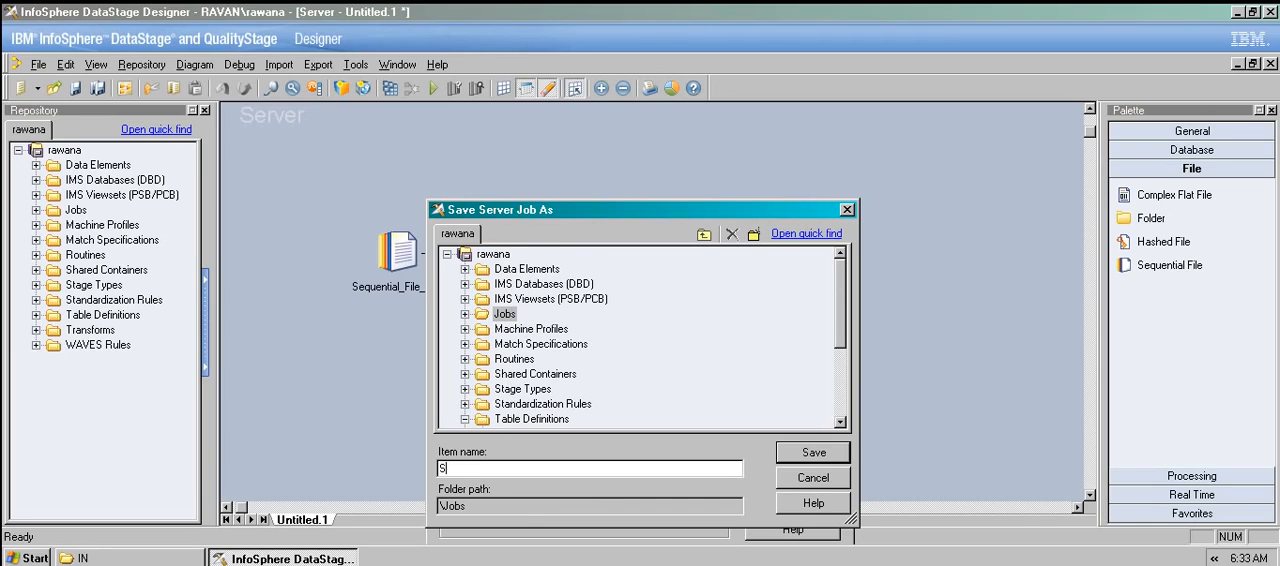
pyautogui.write('ort_Server')
pyautogui.press('Return')
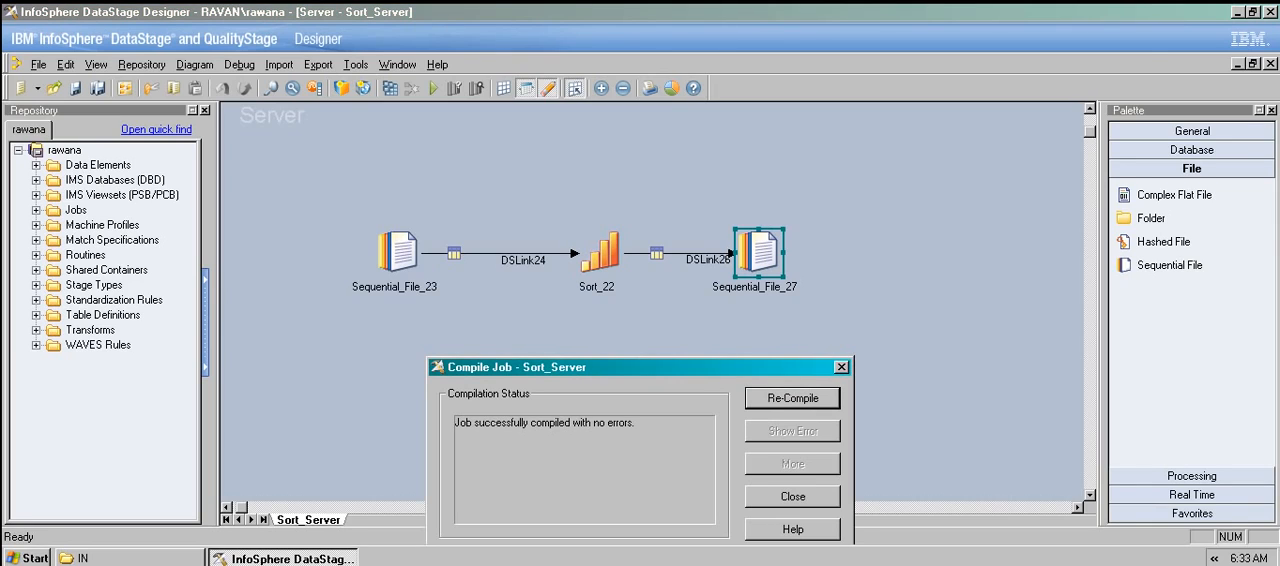
pyautogui.click(792, 497)
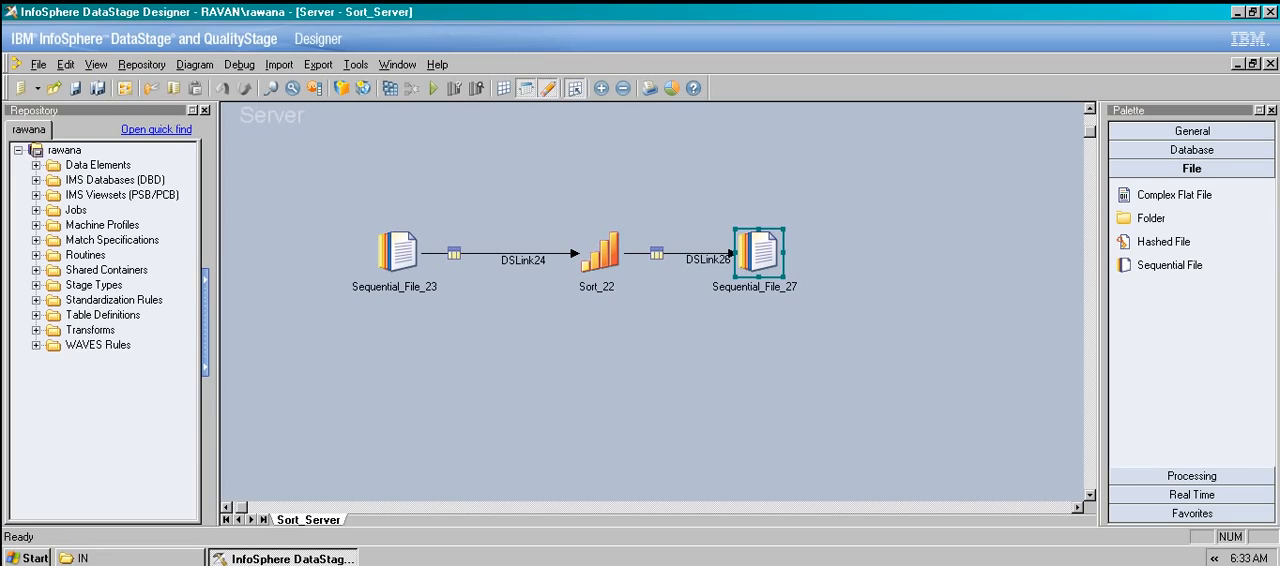
# Run the Sort_Server job with no limit on rows or warnings.
pyautogui.click(433, 88)
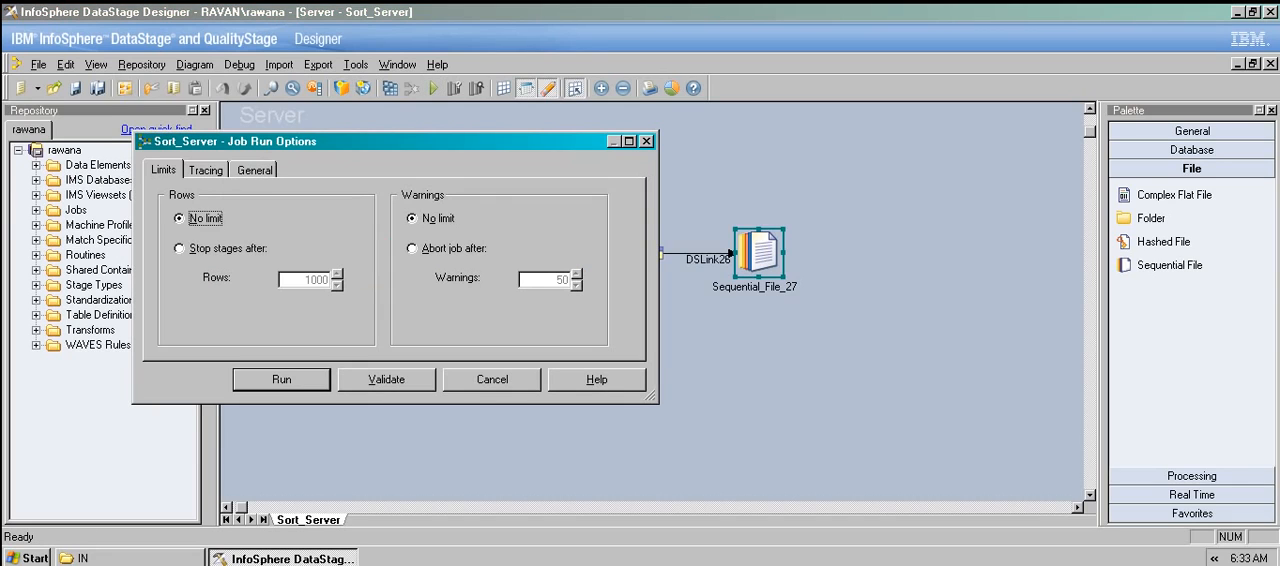
pyautogui.press('Return')
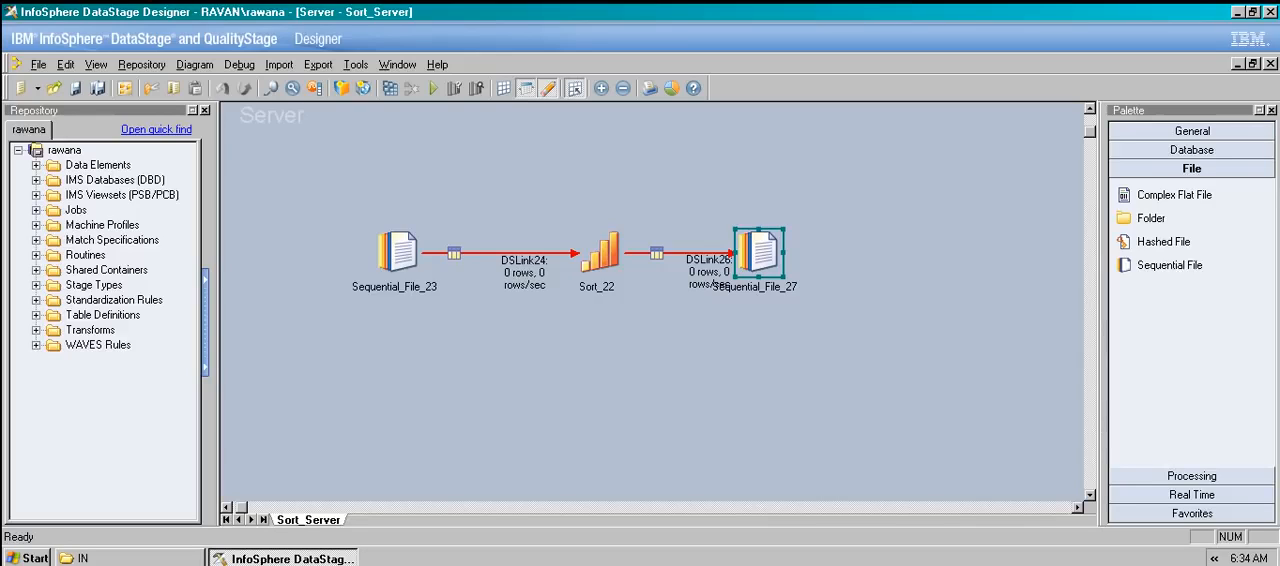
# Switch to DataStage Director and read the details of the fatal event in the Sort_Server job log.
pyautogui.click(356, 64)
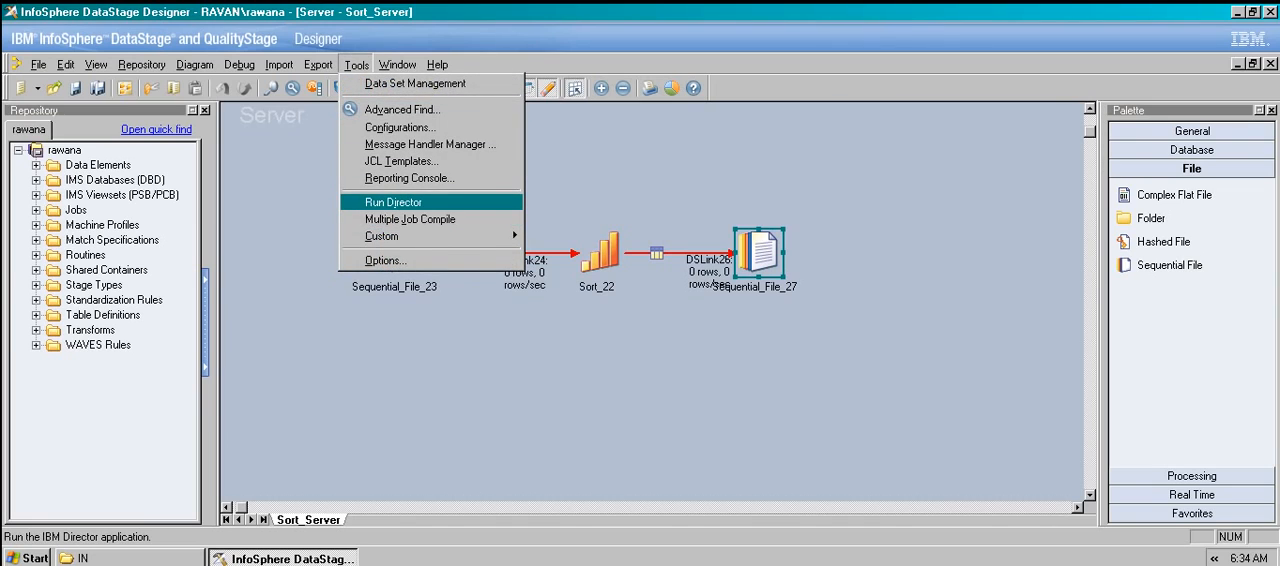
pyautogui.press('Return')
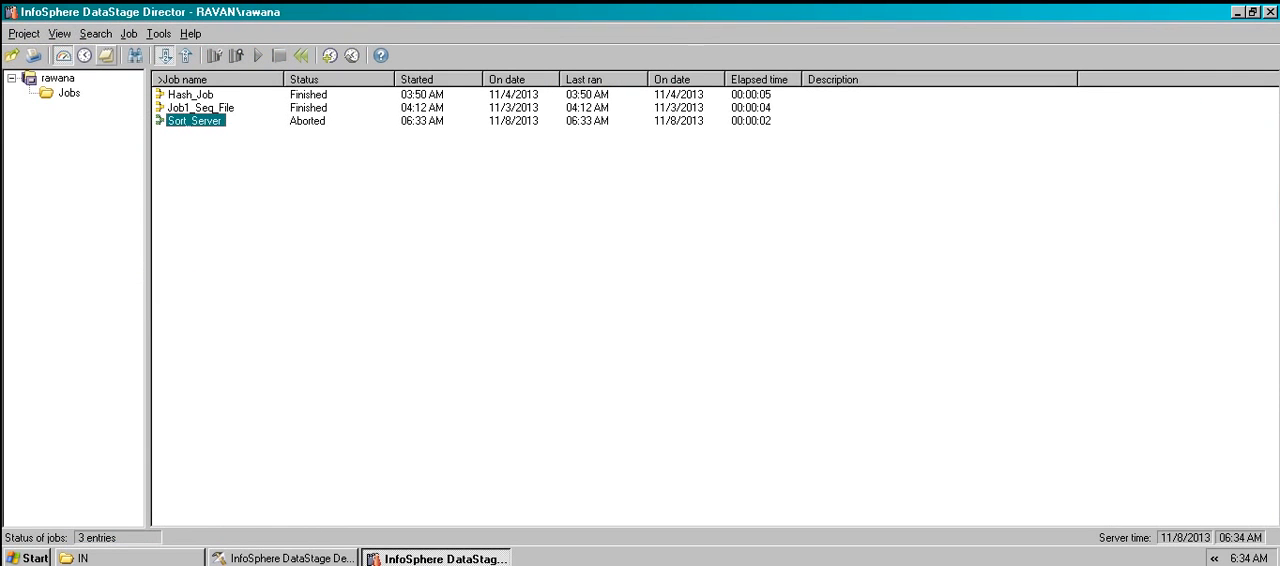
pyautogui.click(107, 56)
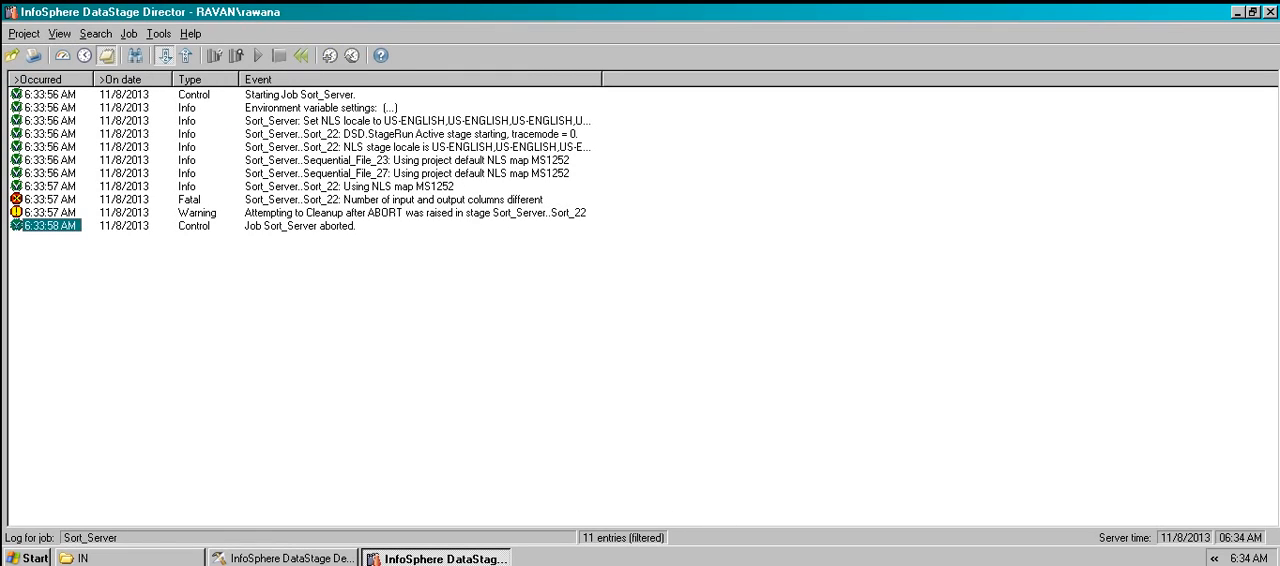
pyautogui.doubleClick(48, 199)
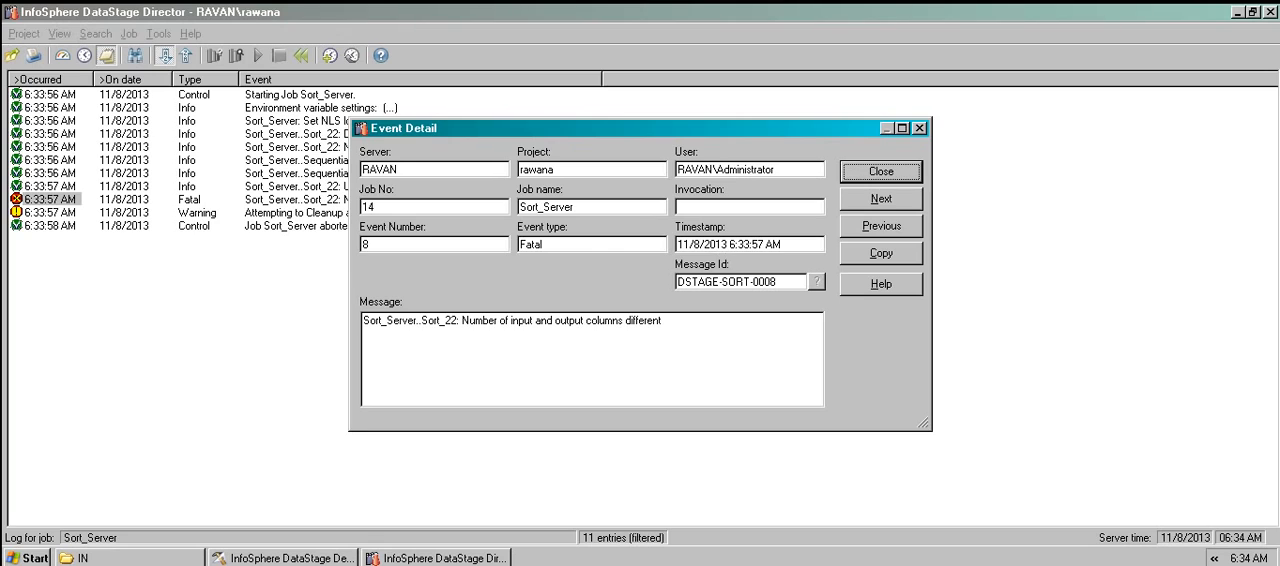
pyautogui.press('Return')
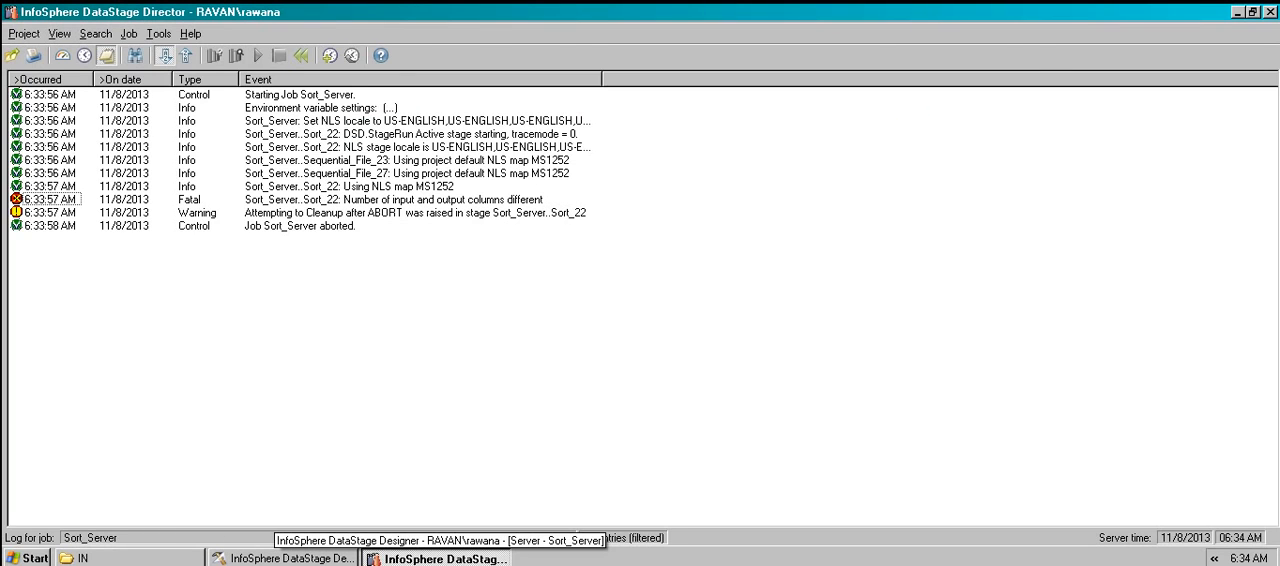
# Return to DataStage Designer and compare the Sort_22 stage's input columns with its output columns.
pyautogui.click(283, 557)
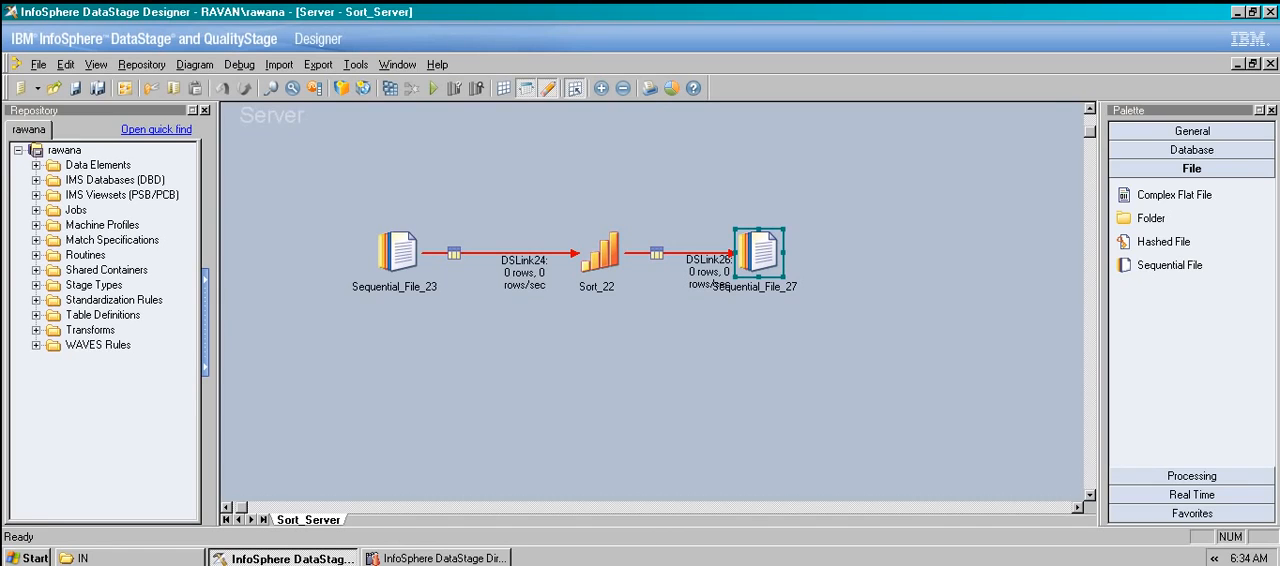
pyautogui.doubleClick(600, 253)
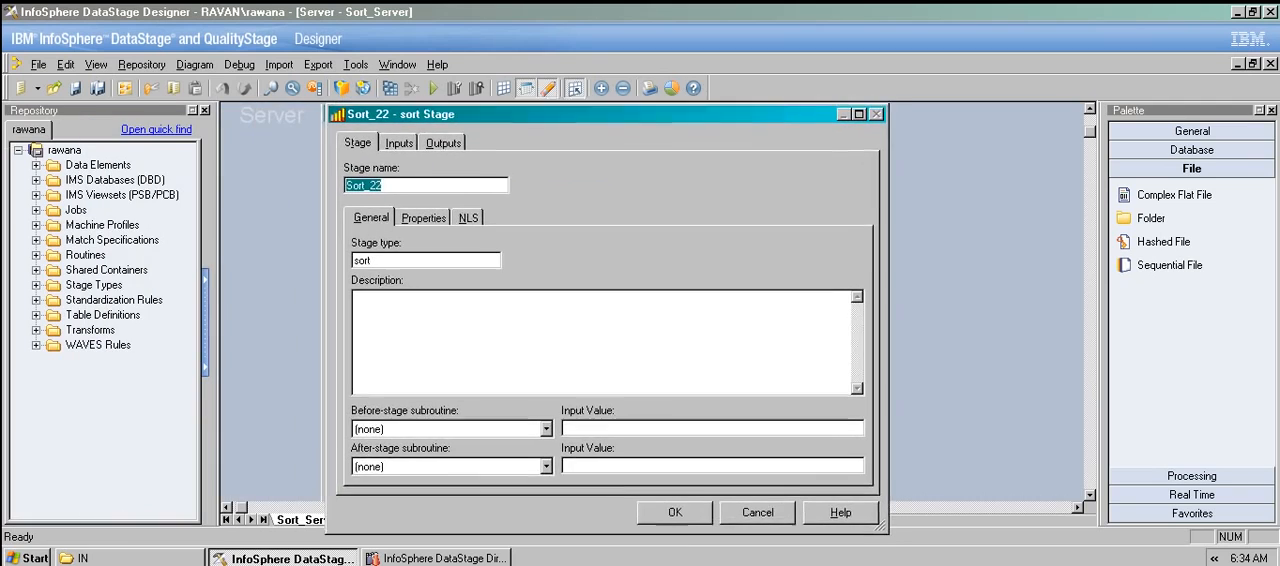
pyautogui.click(404, 144)
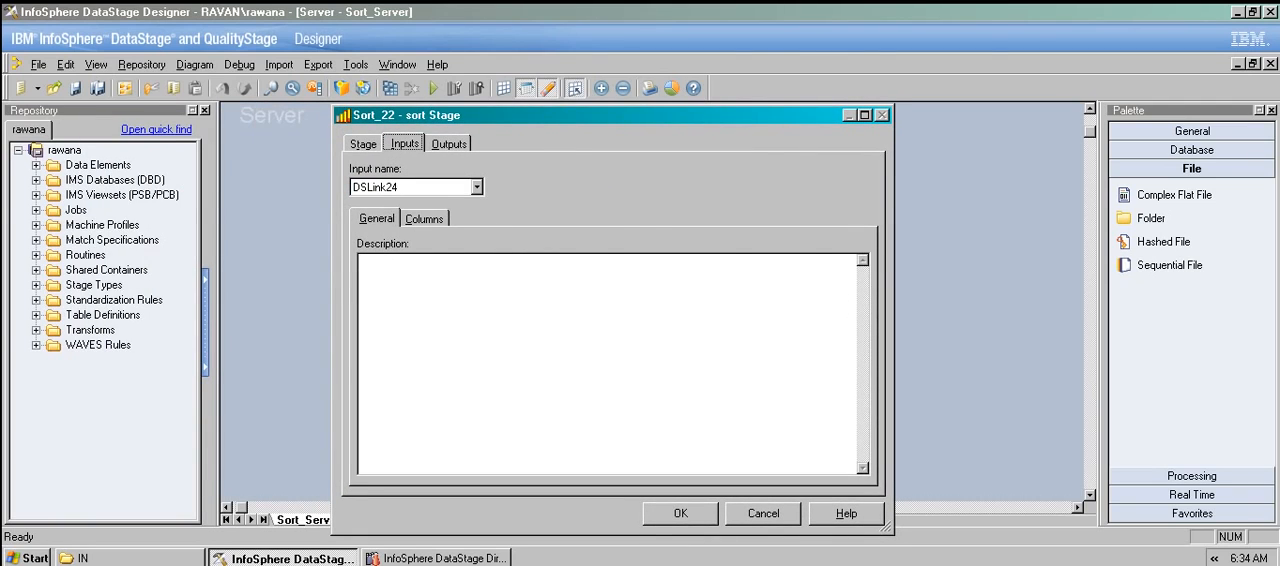
pyautogui.click(424, 219)
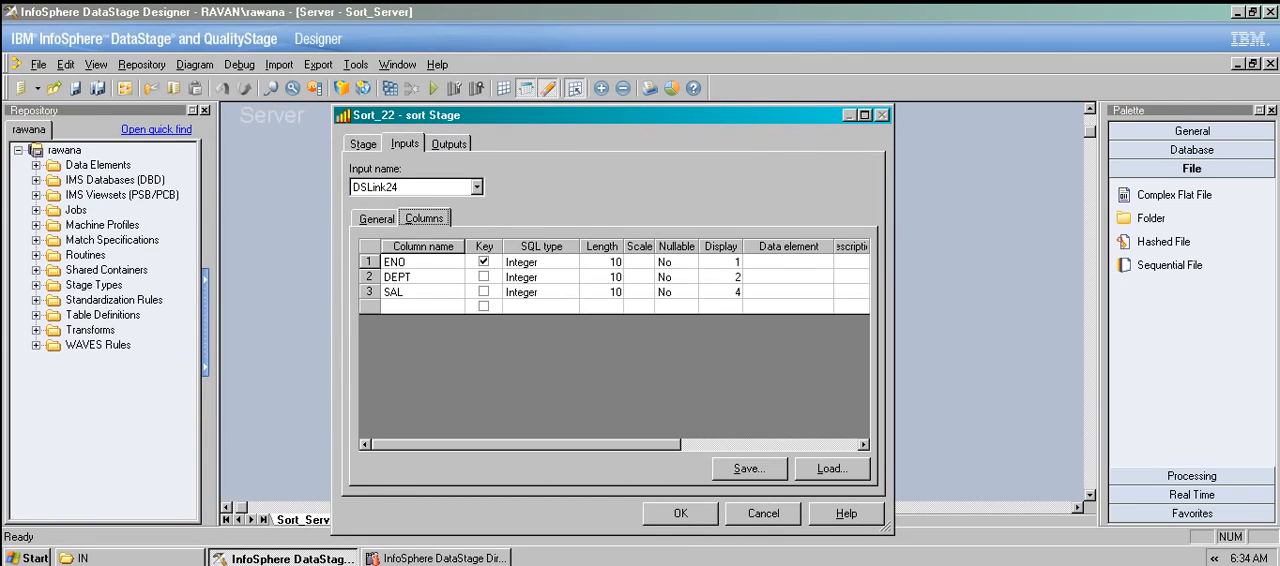
pyautogui.click(449, 144)
pyautogui.click(424, 218)
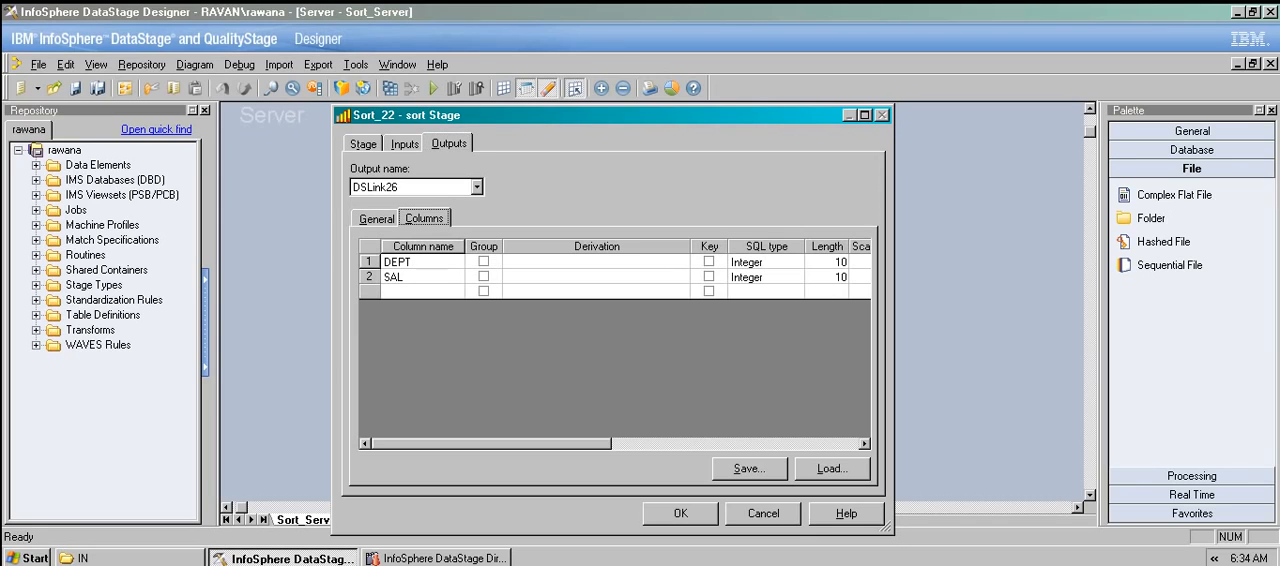
# Delete the DEPT and SAL columns from the Sort_22 stage's output link DSLink26.
pyautogui.click(390, 261)
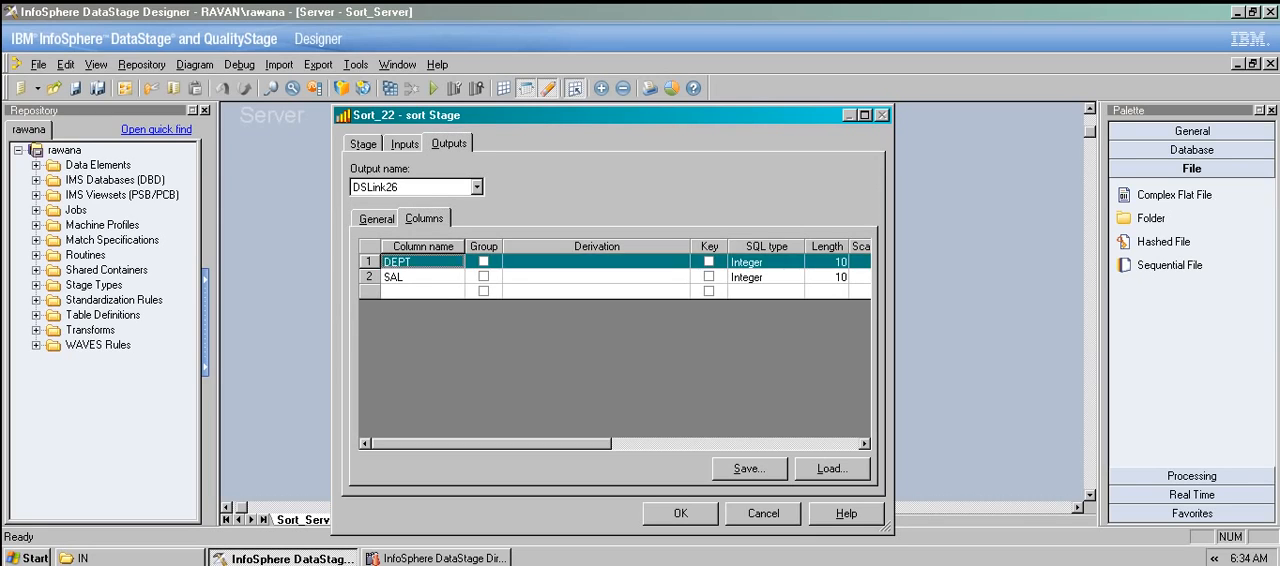
pyautogui.click(390, 261)
pyautogui.click(422, 291)
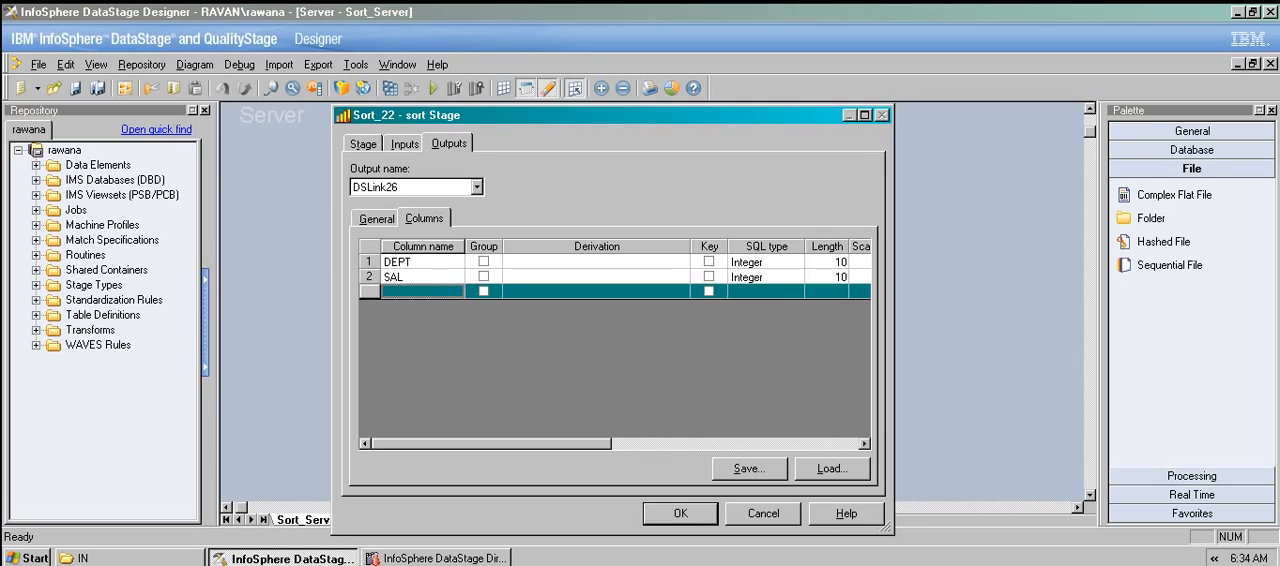
pyautogui.click(410, 262)
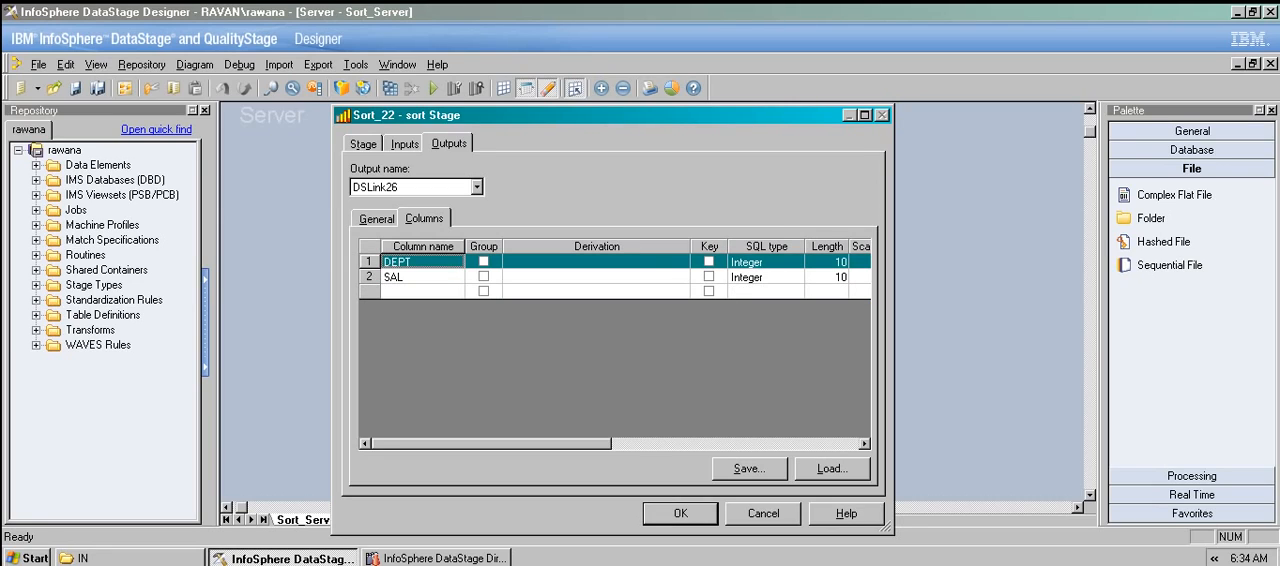
pyautogui.hotkey('shift', 'Down')
pyautogui.hotkey('shift', 'Down')
pyautogui.press('Delete')
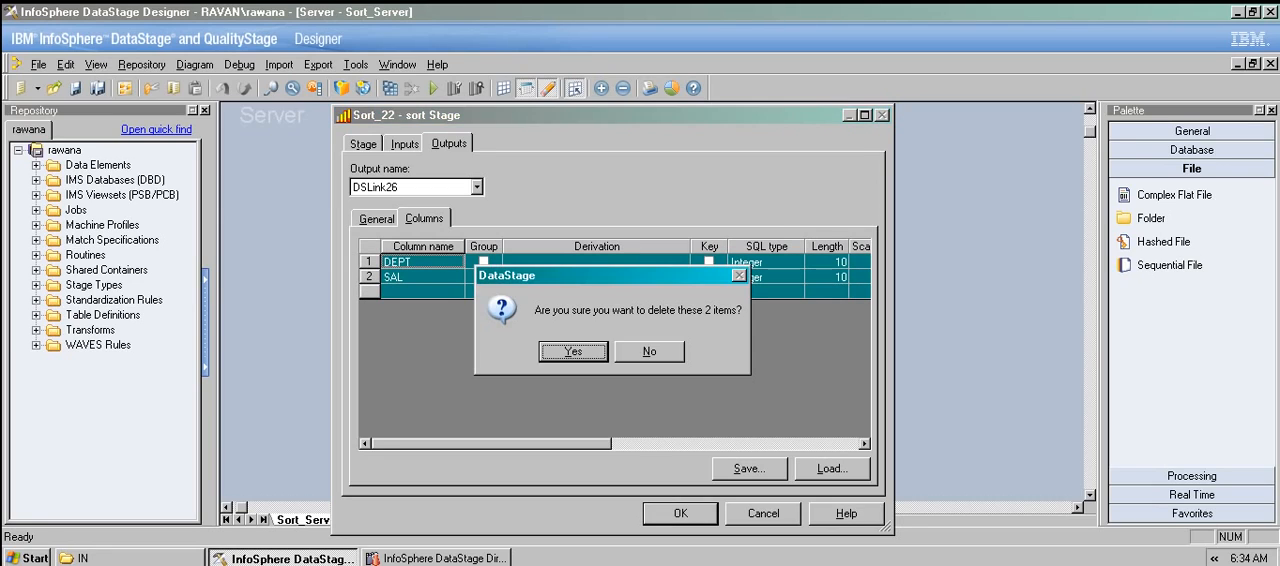
pyautogui.press('Return')
# Load ENO, DEPT and SAL from the EMP.txt table definition as Sort_22's output columns and accept the stage's settings.
pyautogui.click(832, 469)
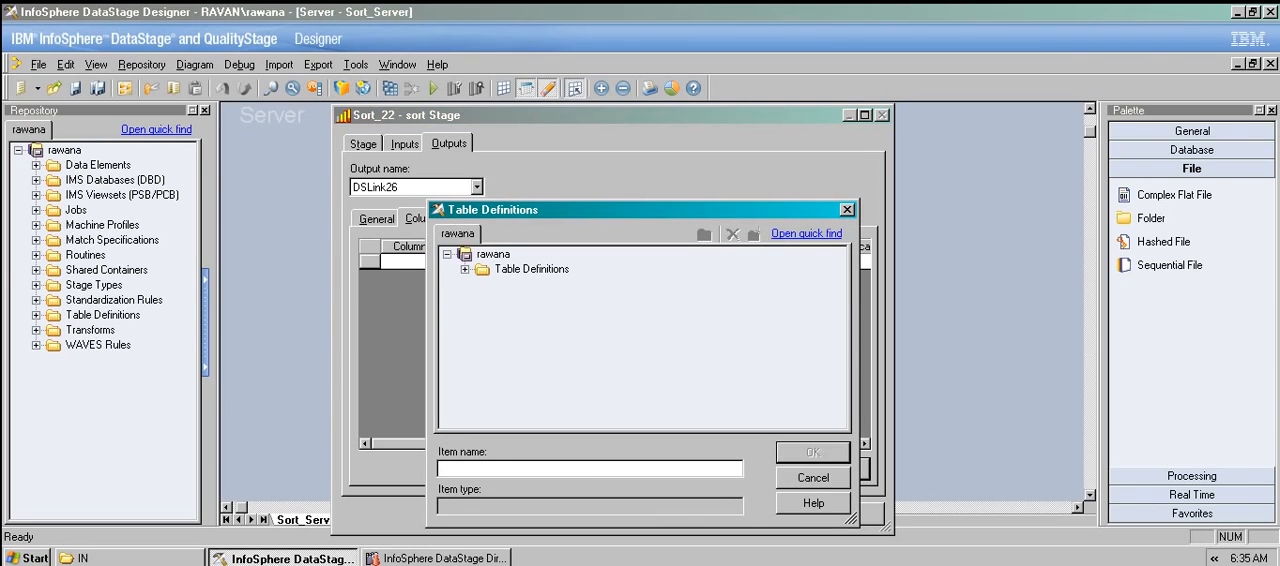
pyautogui.click(483, 344)
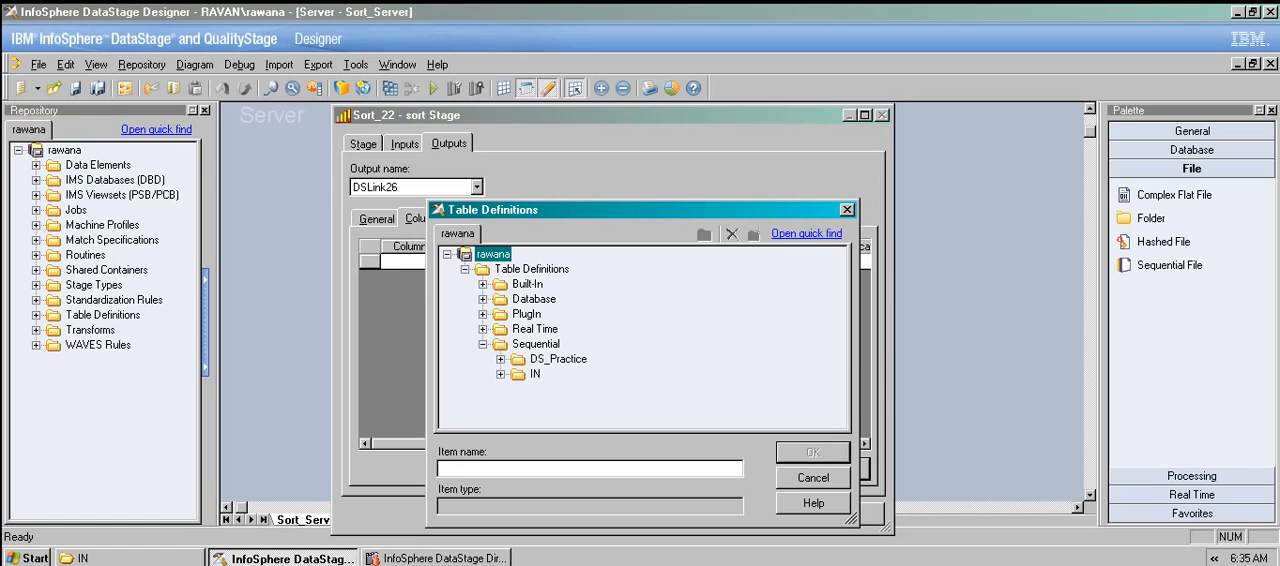
pyautogui.click(500, 374)
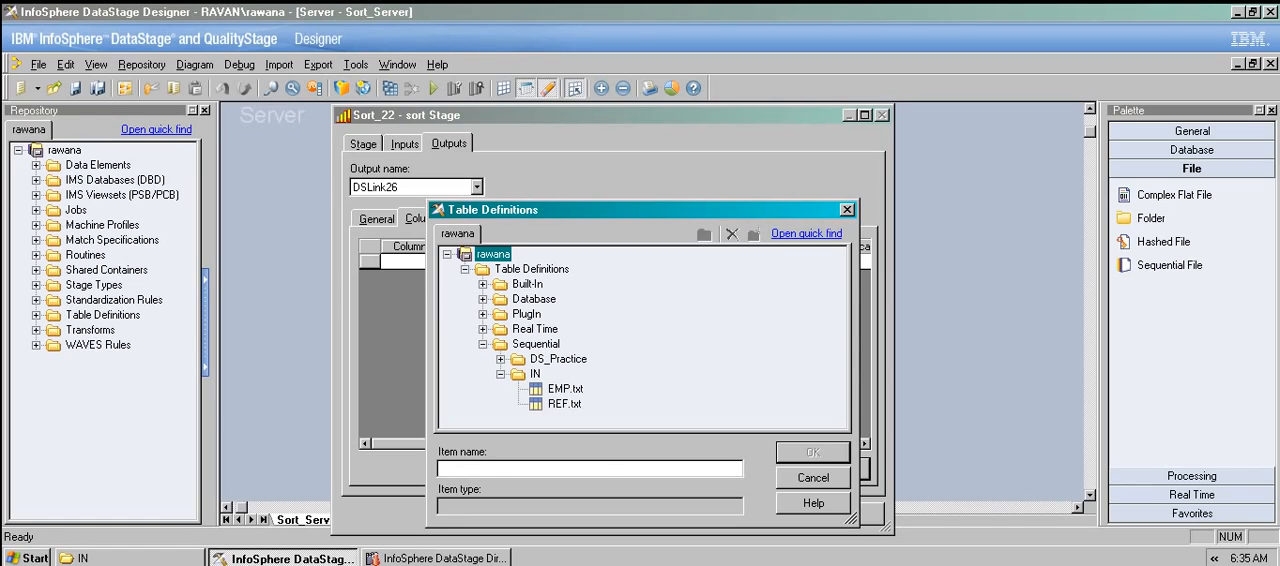
pyautogui.click(565, 389)
pyautogui.click(813, 453)
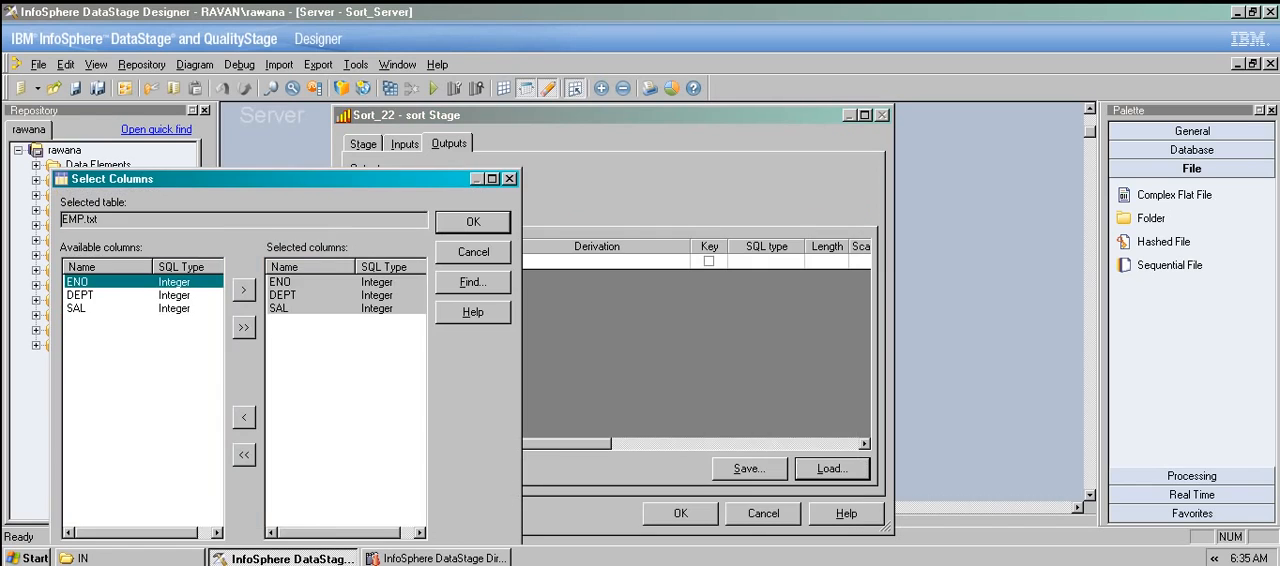
pyautogui.click(473, 221)
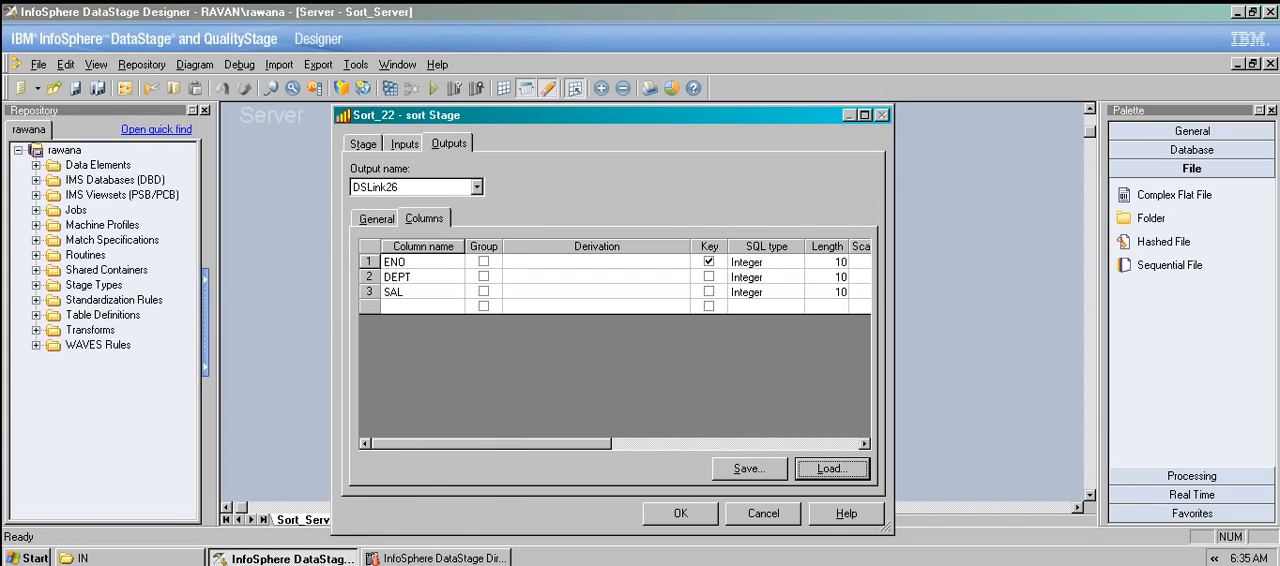
pyautogui.click(680, 513)
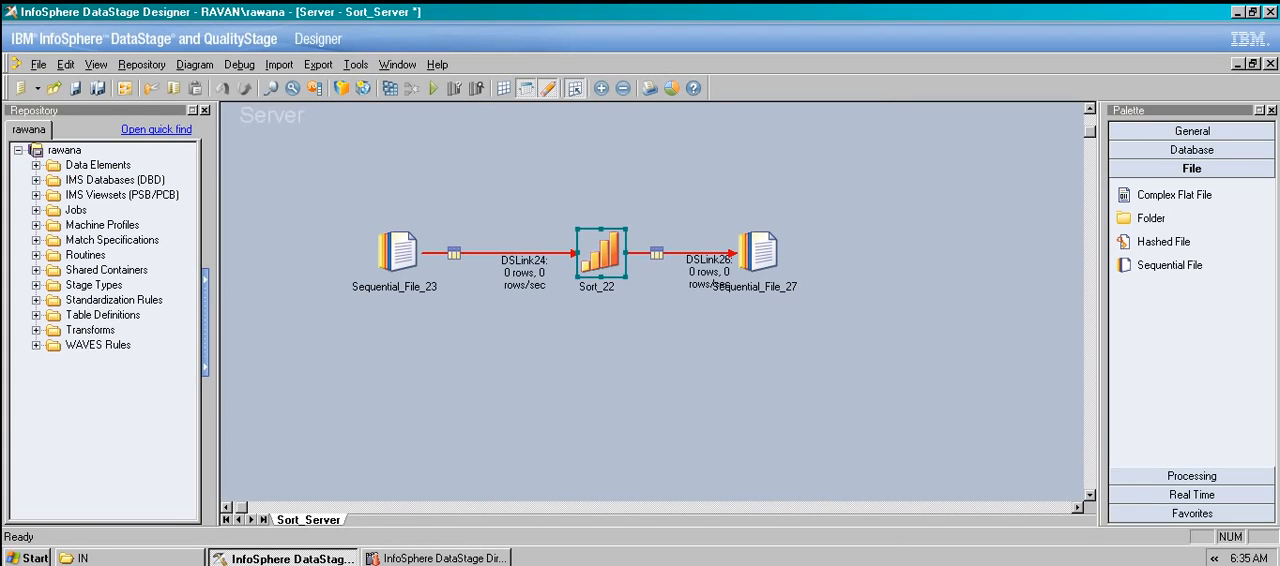
# Recheck the column definitions on the Sort_22 stage's input link DSLink24.
pyautogui.doubleClick(601, 254)
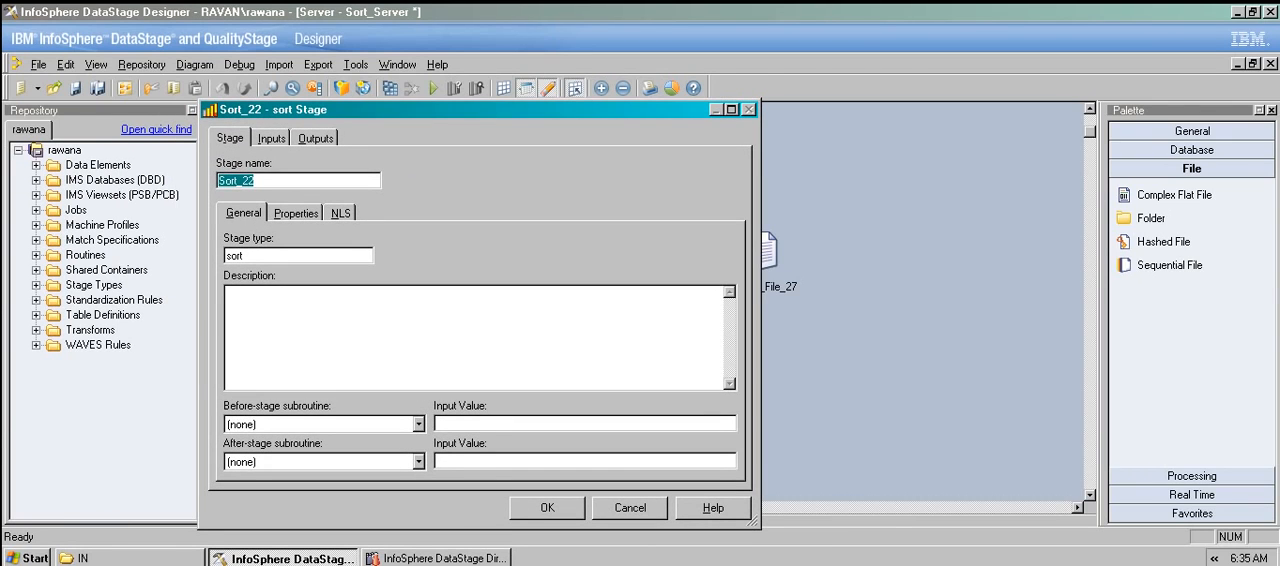
pyautogui.click(271, 138)
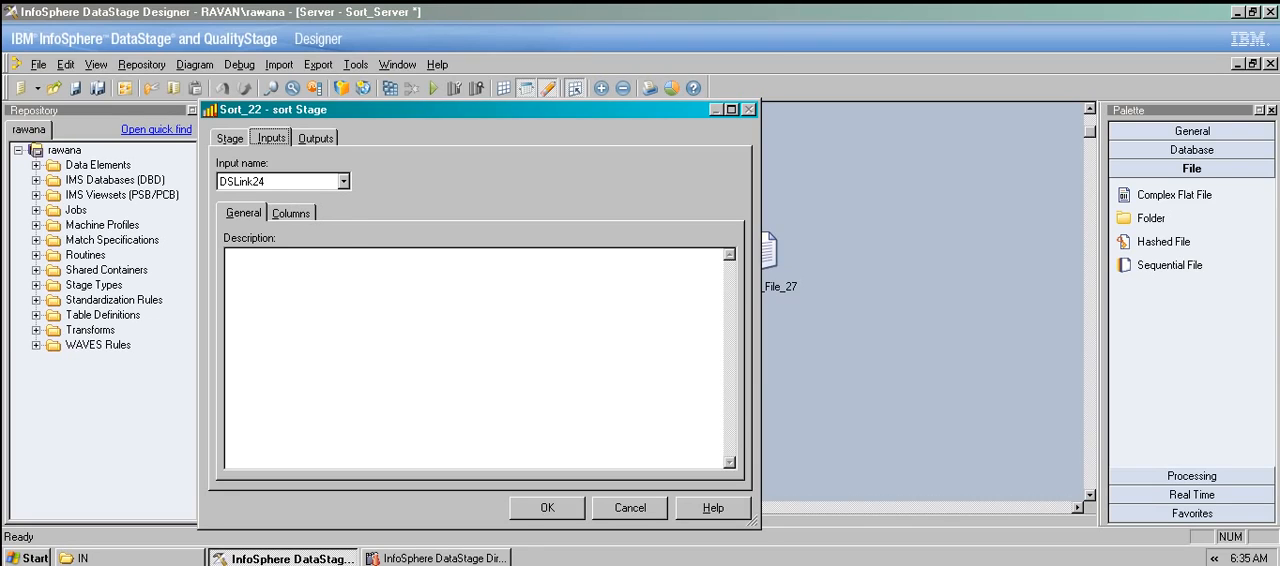
pyautogui.click(291, 213)
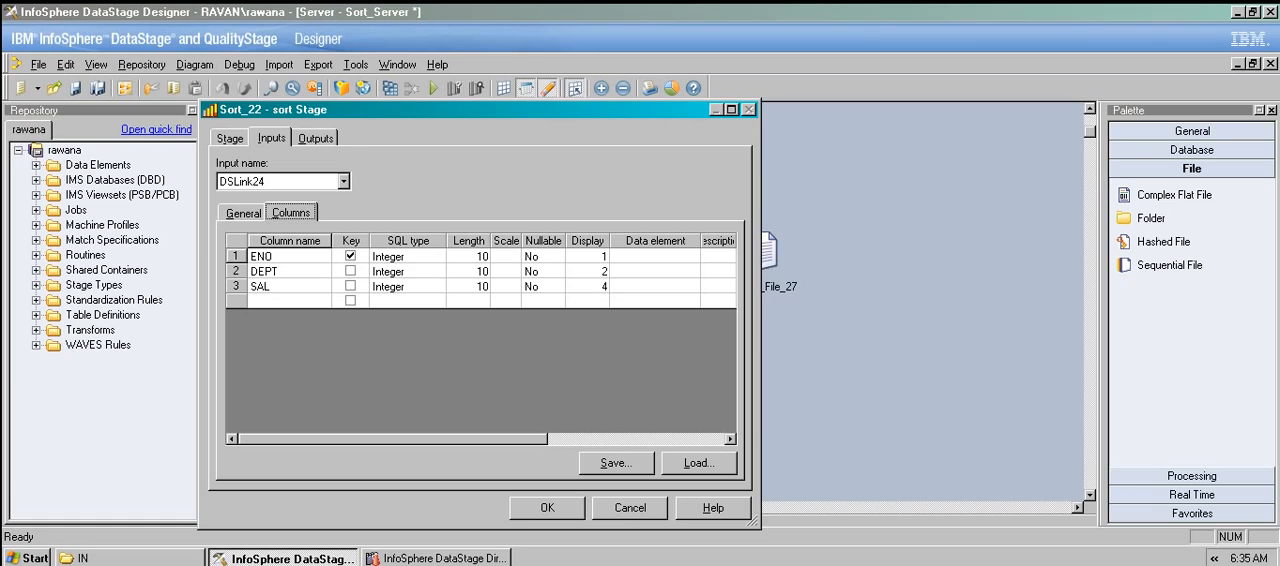
pyautogui.click(547, 508)
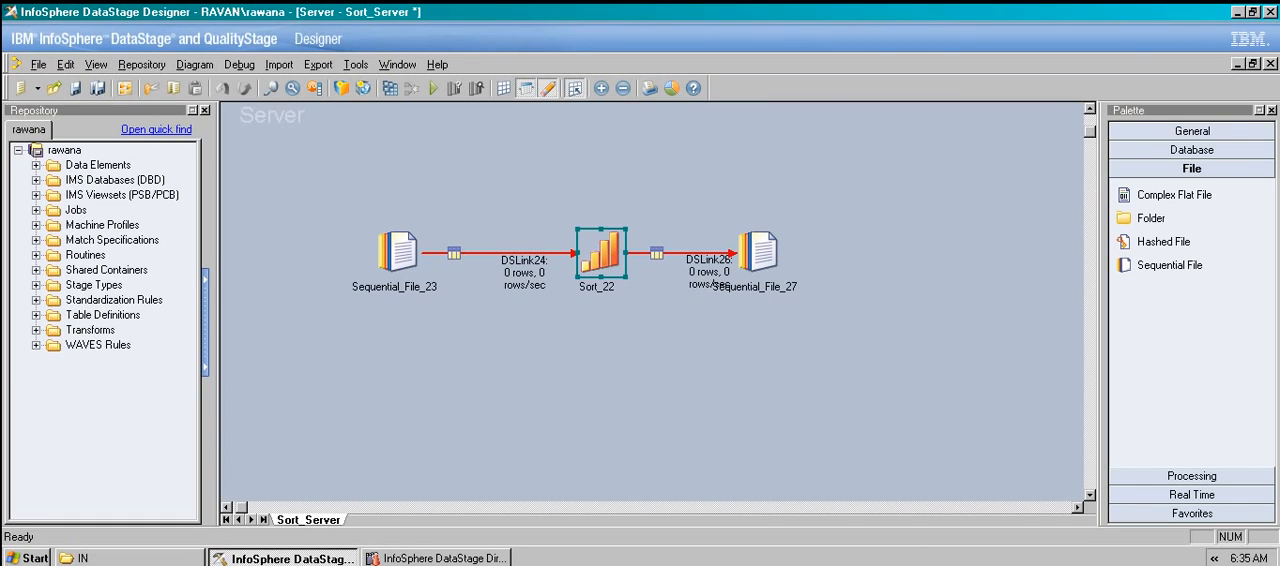
# Check the output column definitions of the source stage Sequential_File_23.
pyautogui.doubleClick(398, 252)
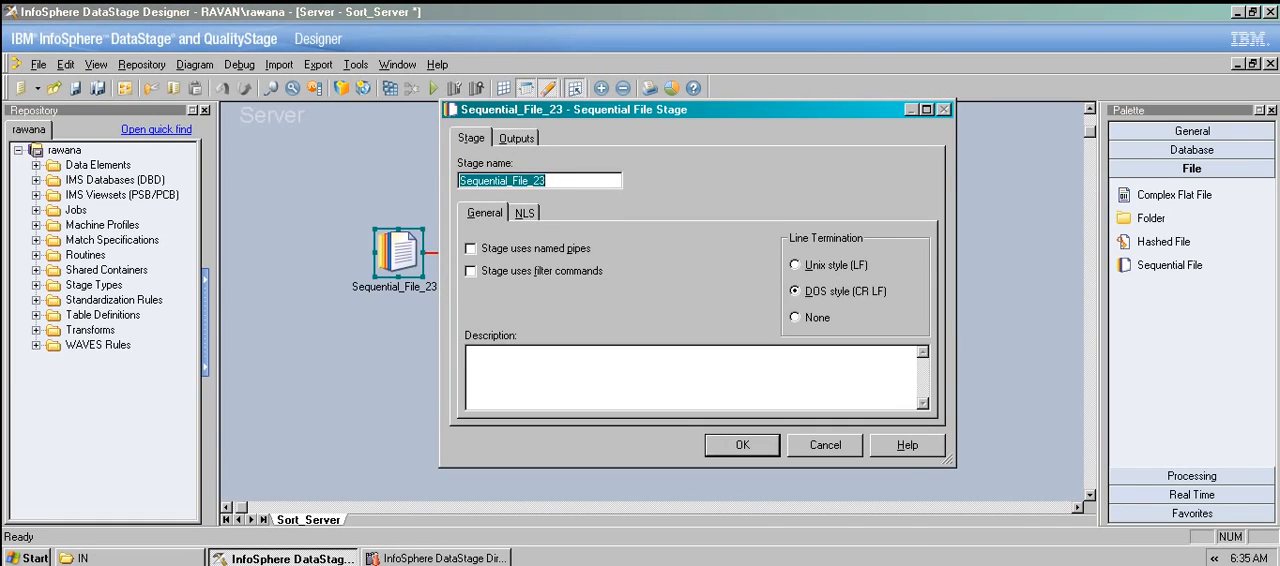
pyautogui.click(517, 139)
pyautogui.click(575, 213)
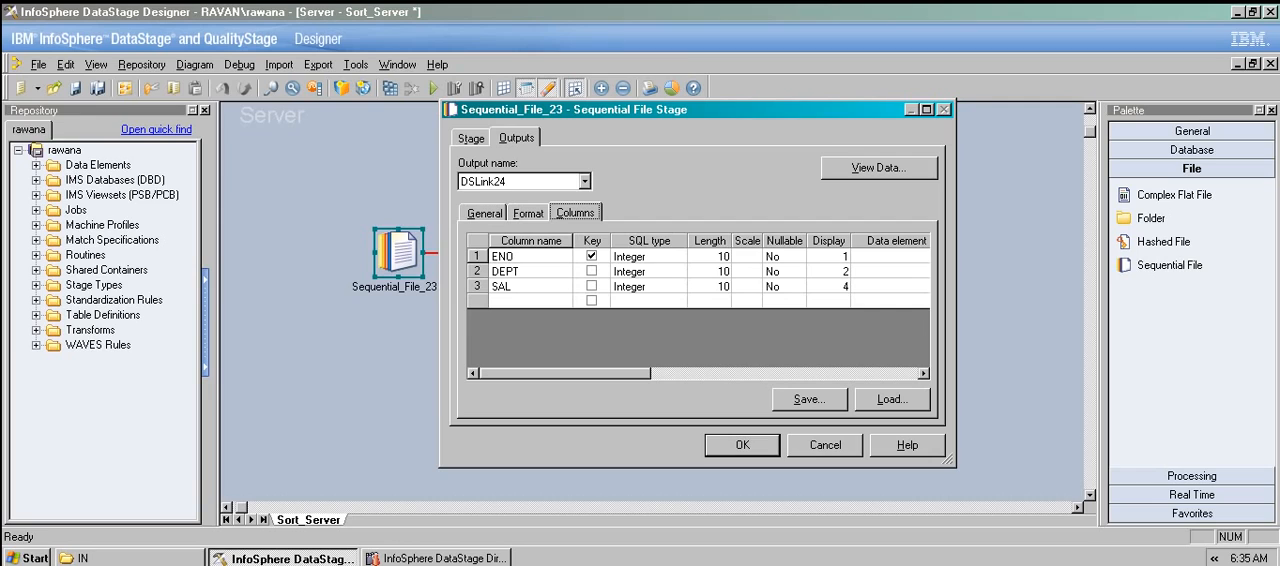
pyautogui.click(742, 445)
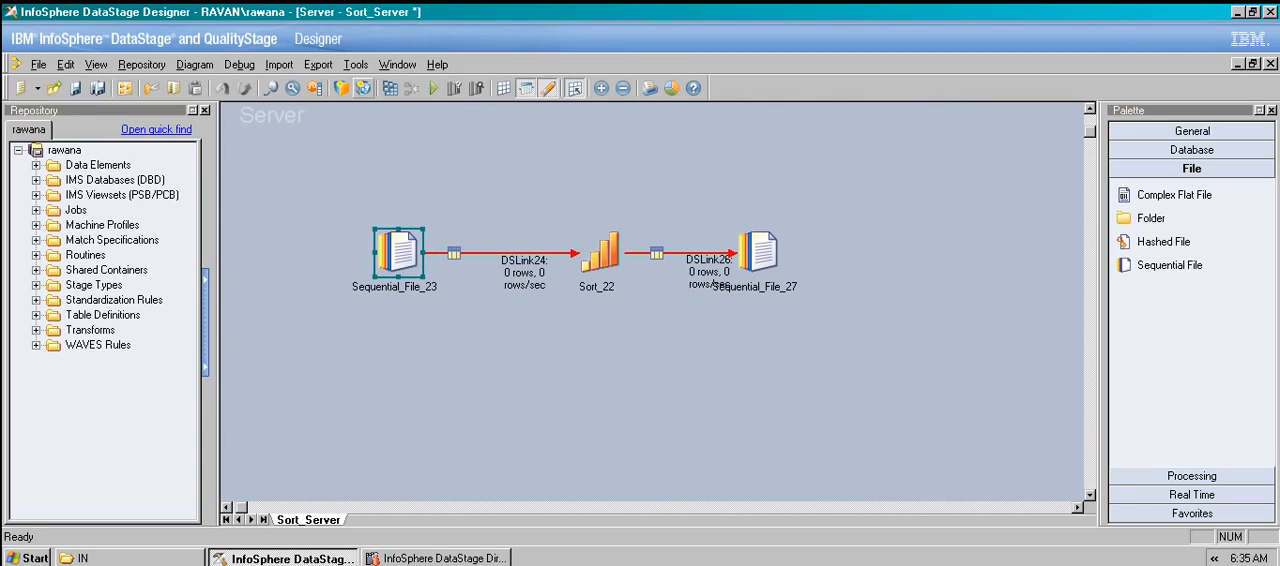
# Save and compile the Sort_Server job, and run it with no limit on rows or warnings.
pyautogui.click(390, 88)
pyautogui.click(602, 315)
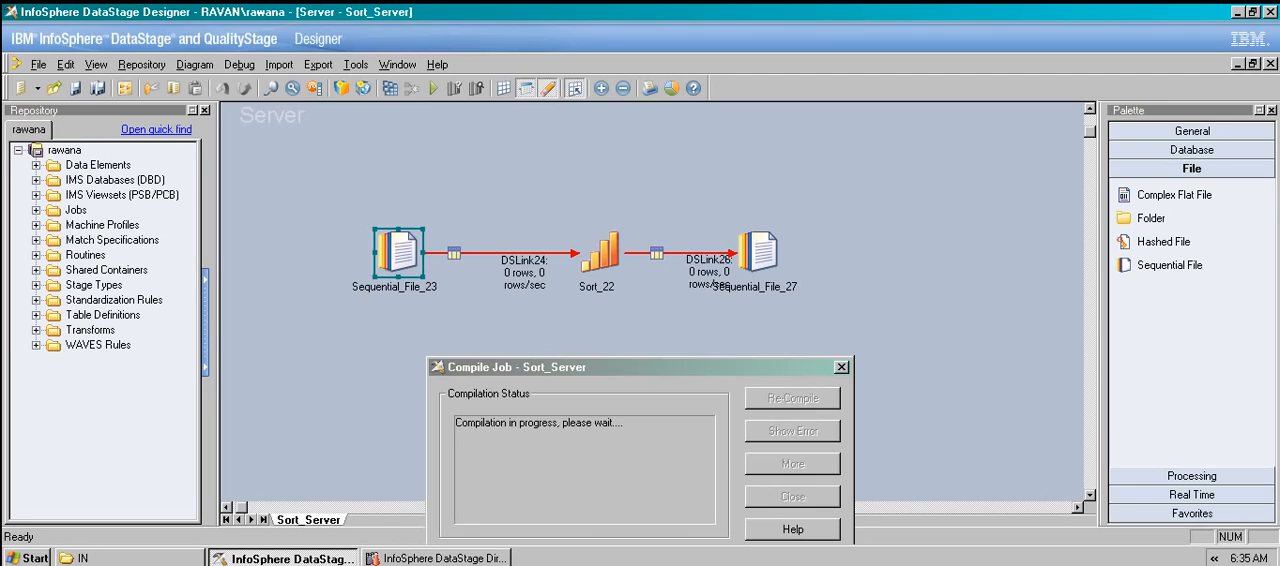
pyautogui.press('Escape')
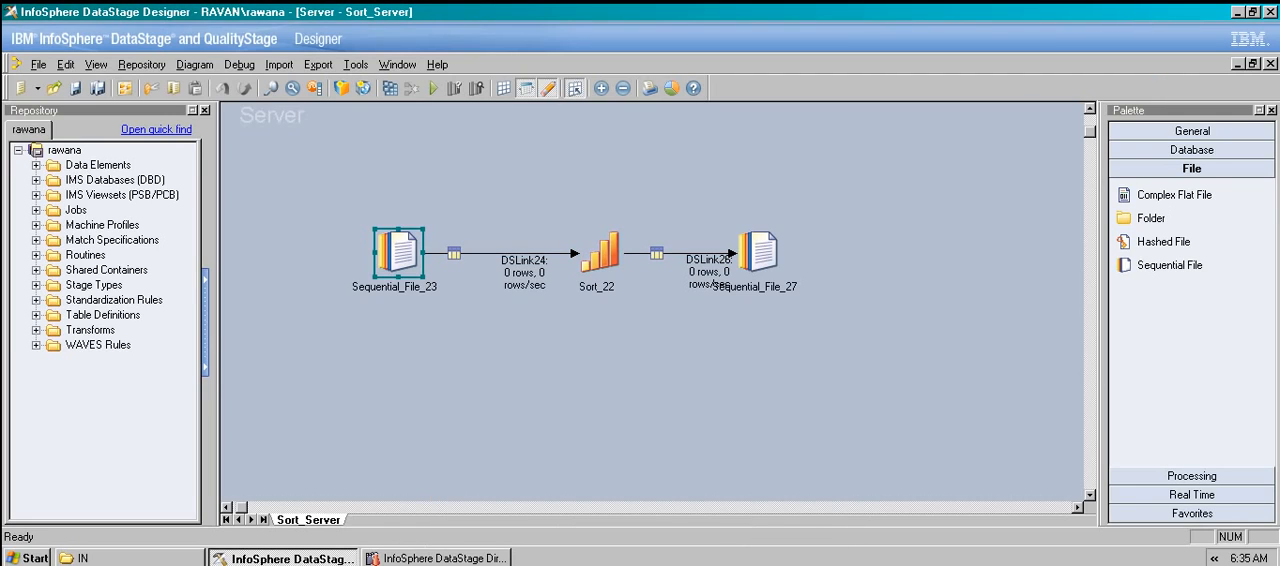
pyautogui.click(433, 88)
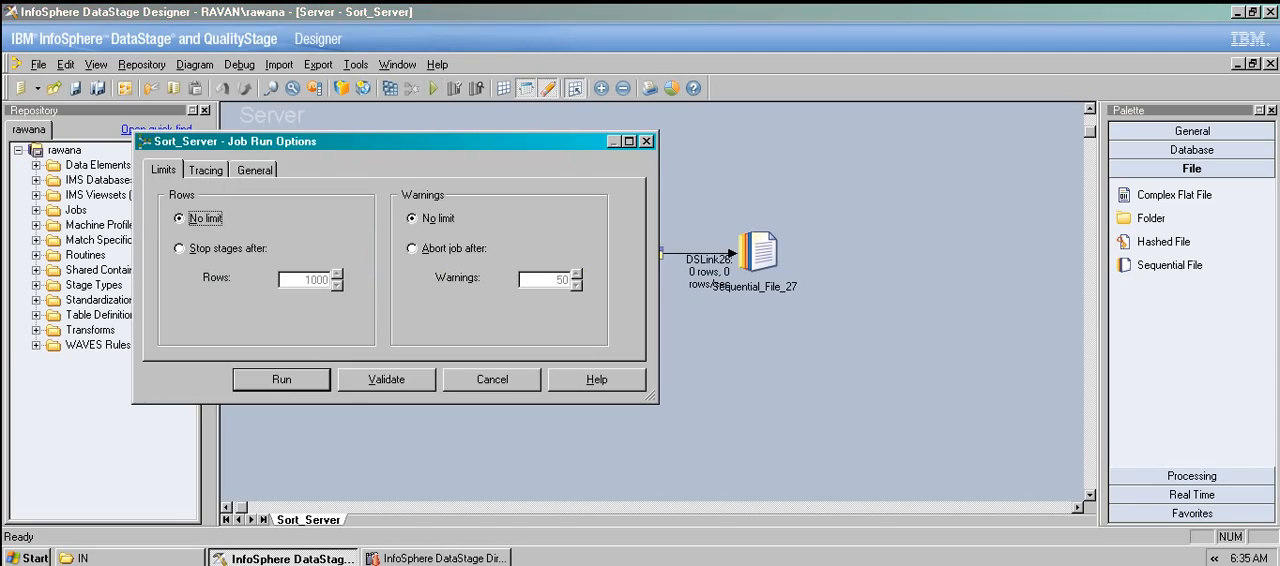
pyautogui.press('Return')
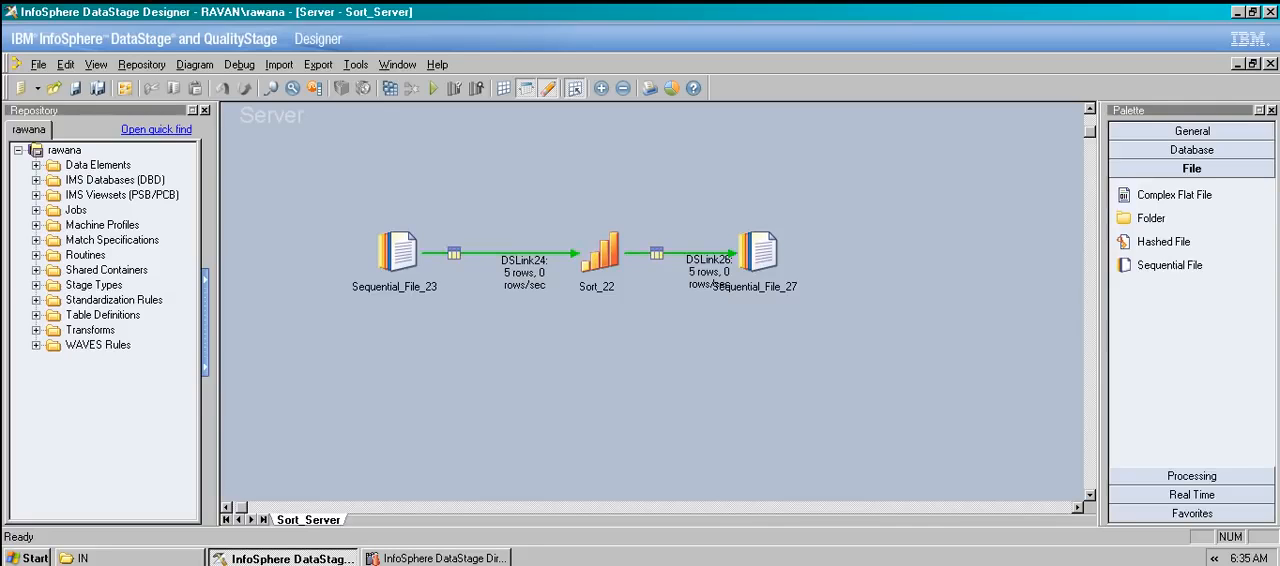
# View the data written through DSLink26 to the target stage Sequential_File_27.
pyautogui.doubleClick(759, 252)
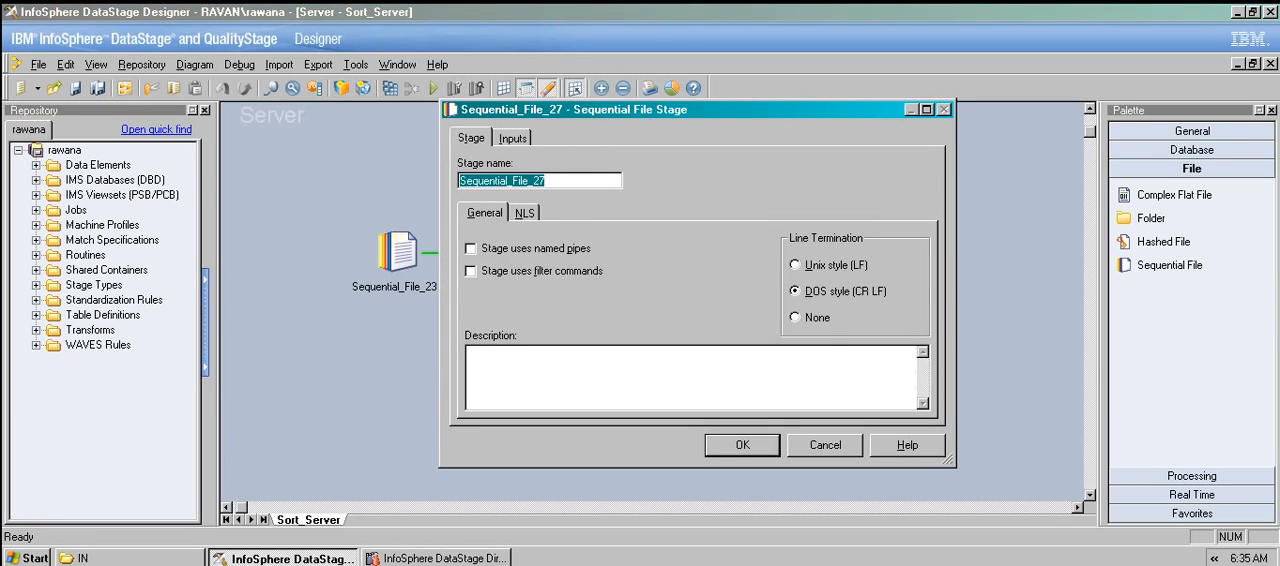
pyautogui.click(512, 138)
pyautogui.click(879, 167)
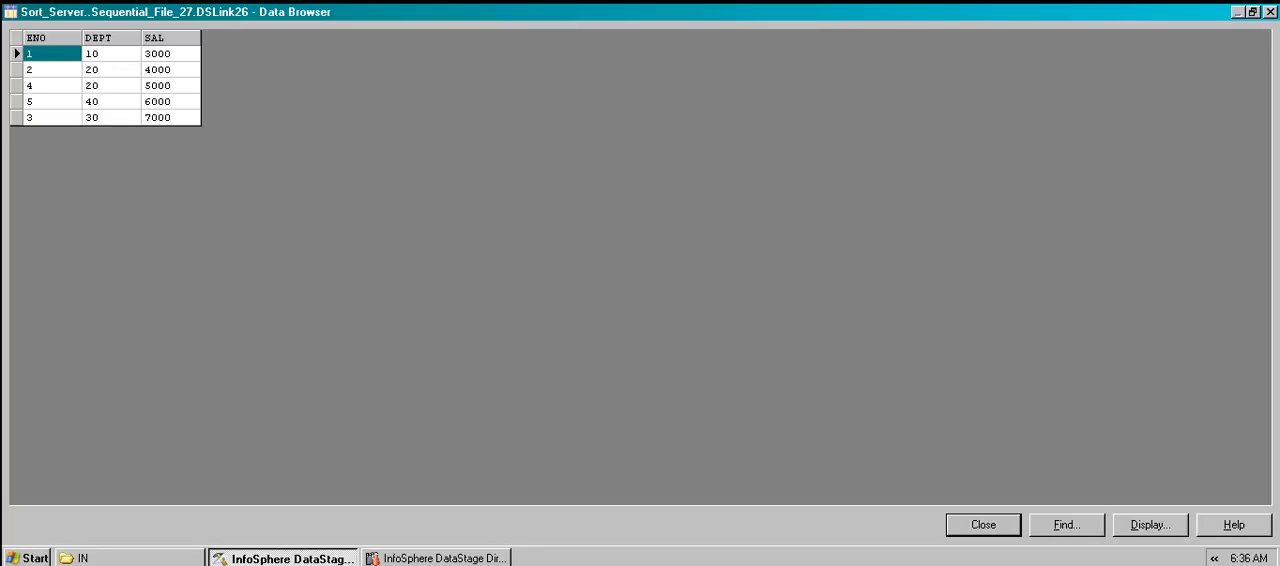
pyautogui.click(983, 525)
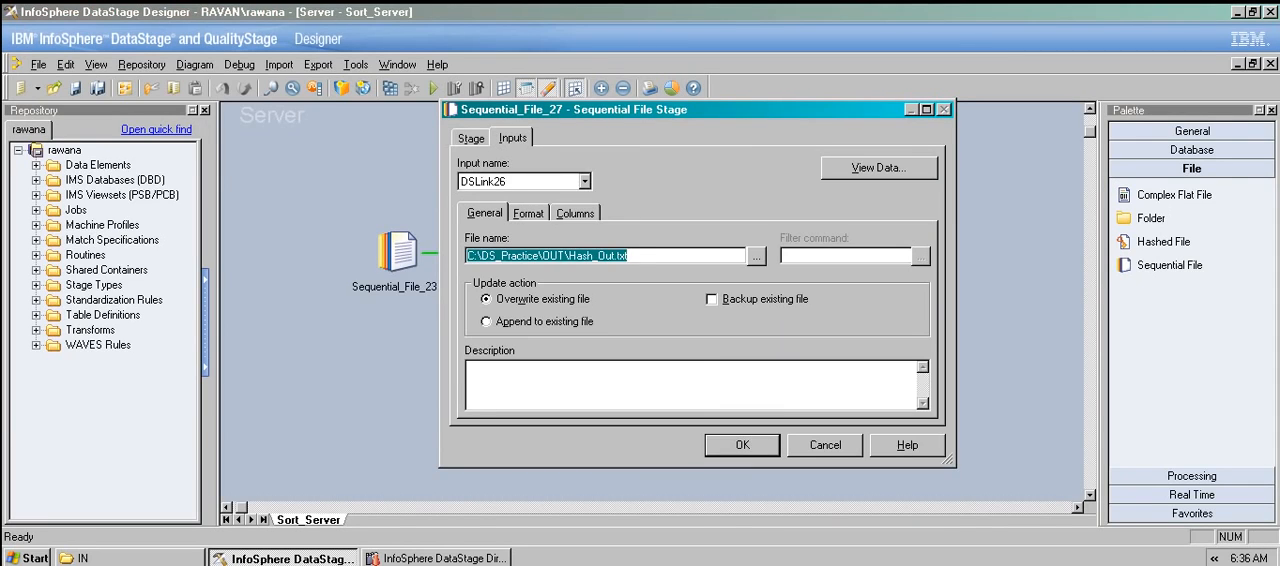
pyautogui.click(742, 445)
# Set the Sort_22 stage's Sort Specifications property to SAL D for descending order and accept the stage's settings.
pyautogui.click(601, 253)
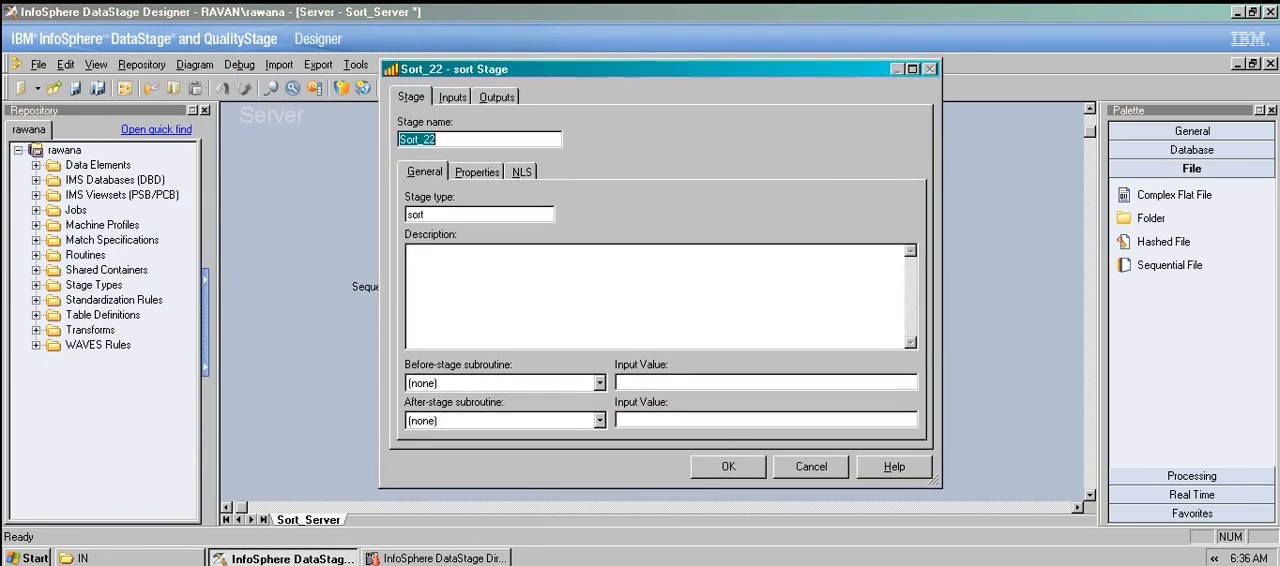
pyautogui.click(451, 97)
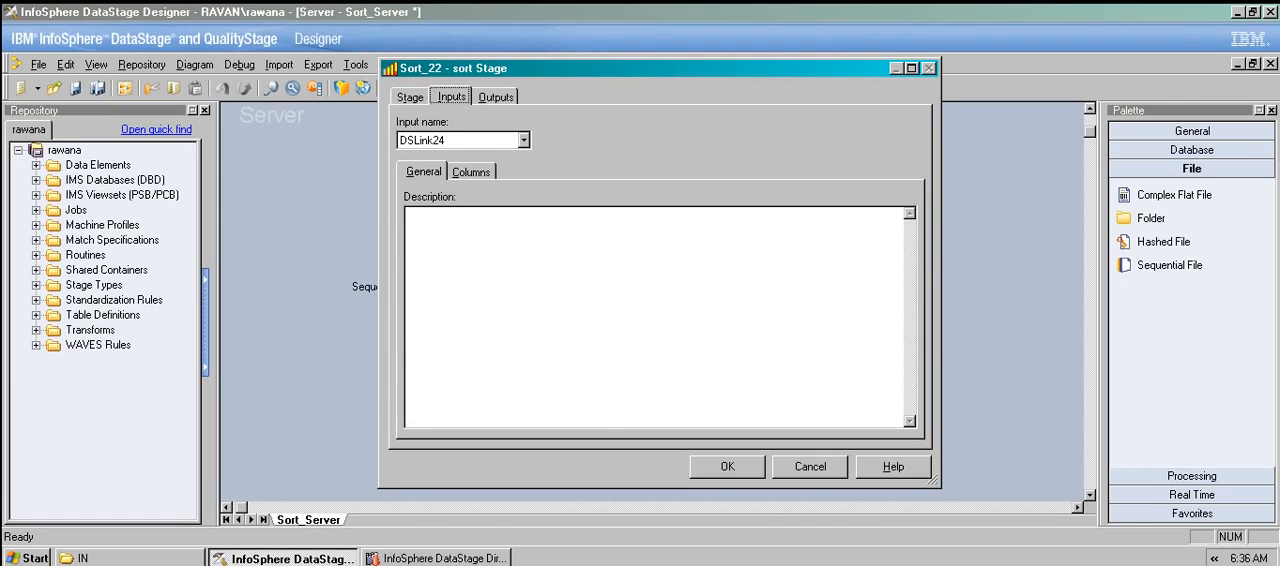
pyautogui.click(496, 97)
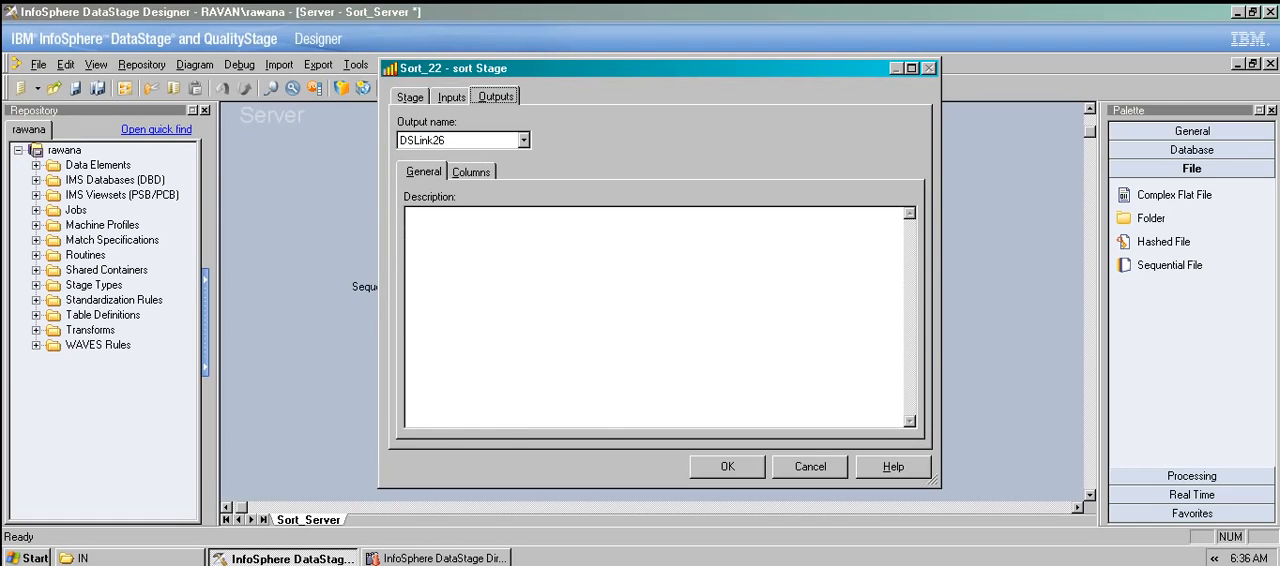
pyautogui.click(410, 97)
pyautogui.click(476, 172)
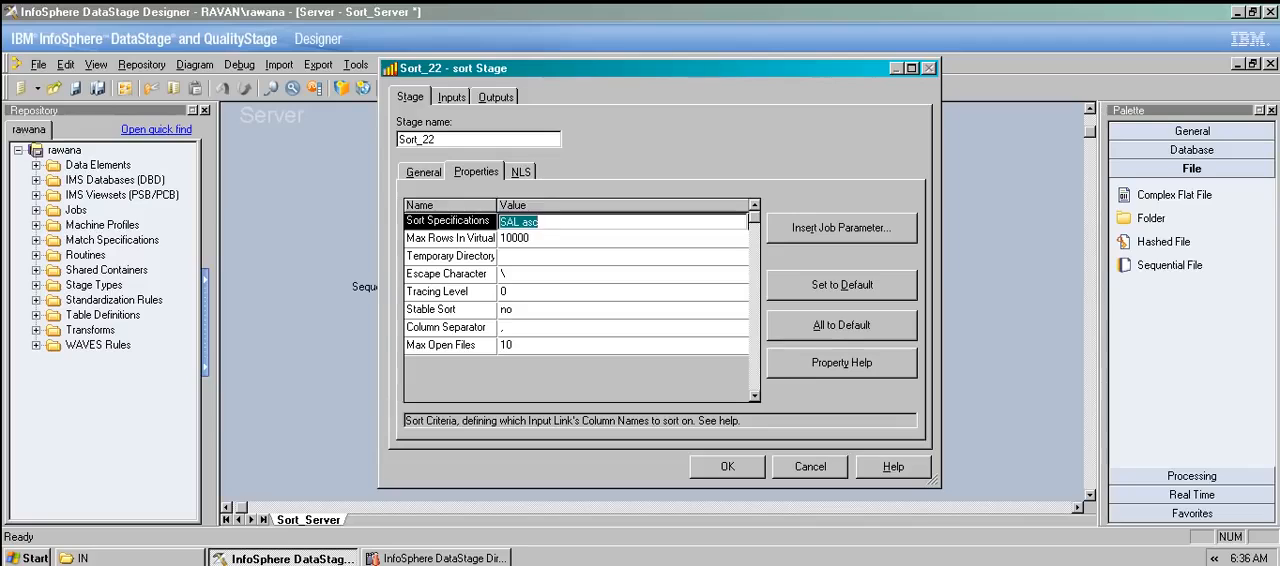
pyautogui.click(548, 221)
pyautogui.press('BackSpace')
pyautogui.press('BackSpace')
pyautogui.press('BackSpace')
pyautogui.press('BackSpace')
pyautogui.press('BackSpace')
pyautogui.write('L')
pyautogui.press('BackSpace')
pyautogui.press('BackSpace')
pyautogui.write('Ds')
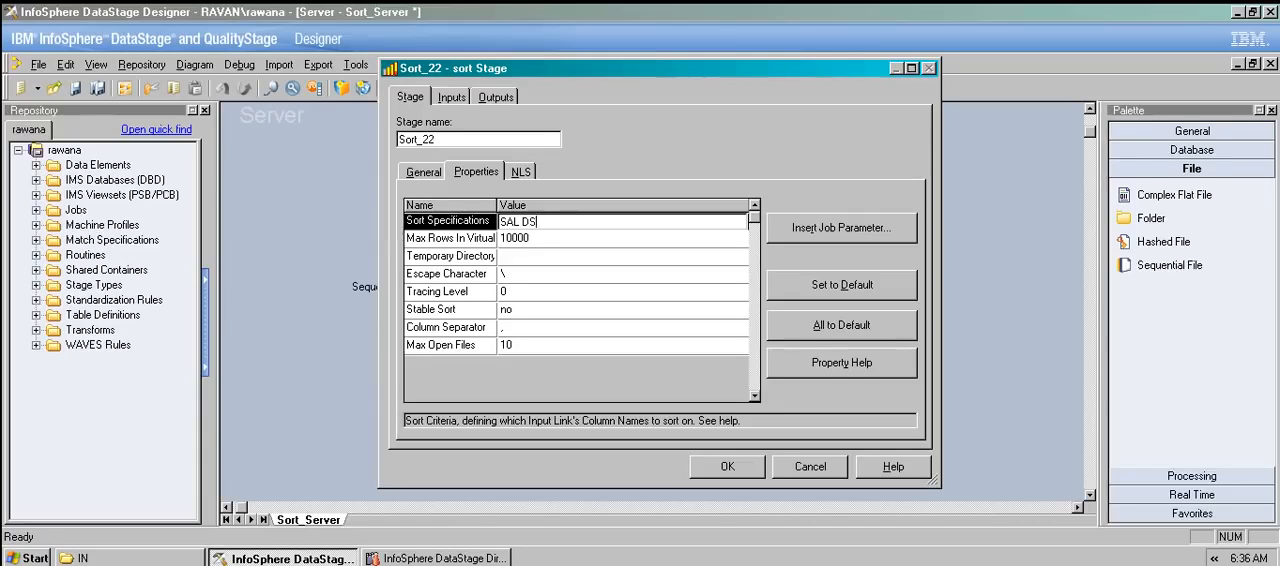
pyautogui.press('BackSpace')
pyautogui.press('BackSpace')
pyautogui.write('dsc')
pyautogui.press('BackSpace')
pyautogui.press('BackSpace')
pyautogui.press('BackSpace')
pyautogui.write('D')
pyautogui.press('Return')
pyautogui.press('Return')
pyautogui.press('capslock')
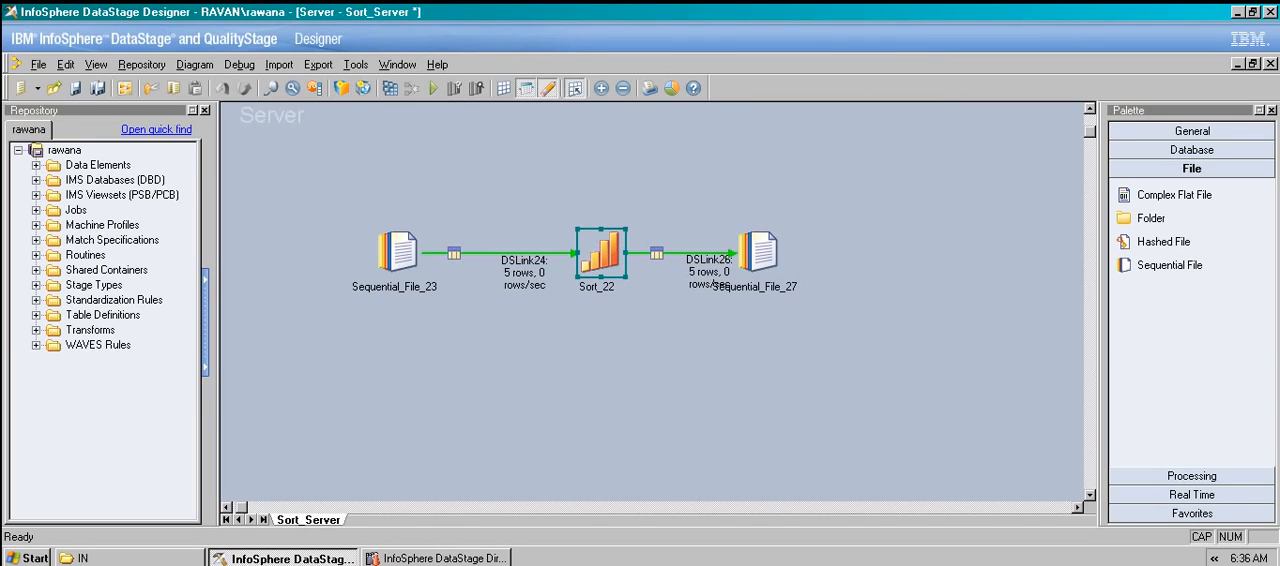
pyautogui.click(433, 88)
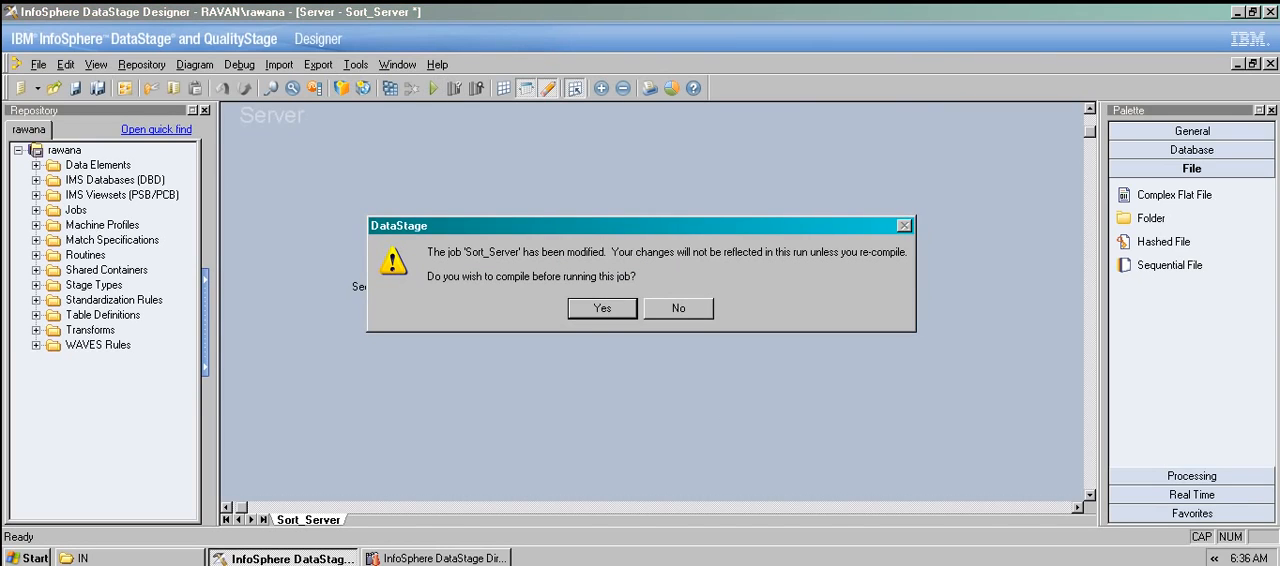
pyautogui.click(679, 309)
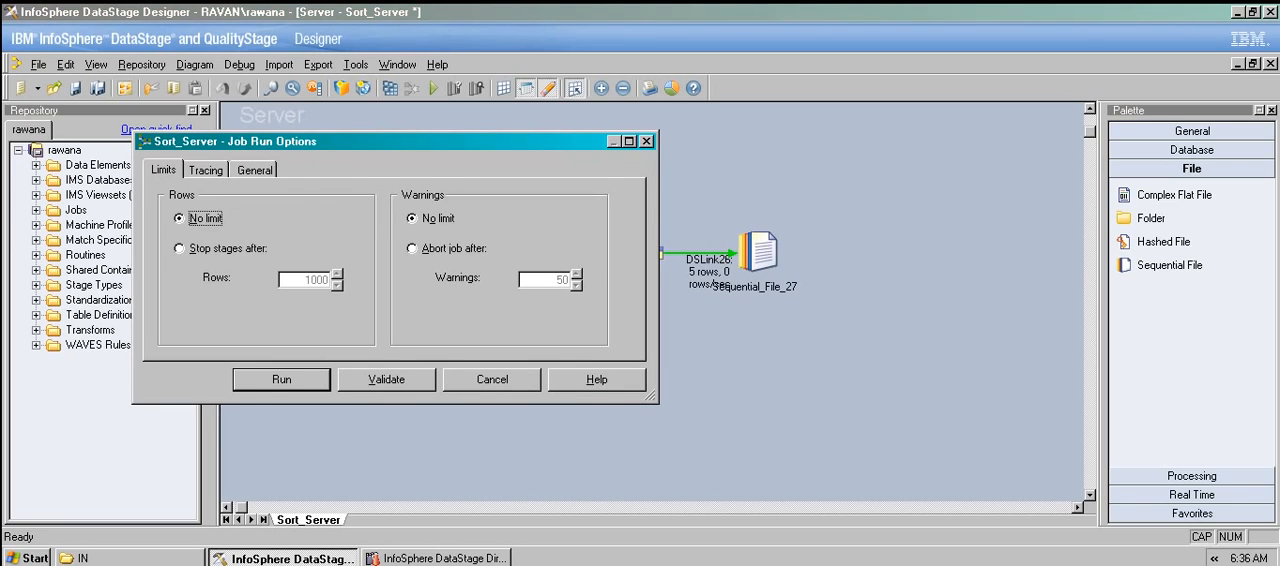
pyautogui.press('Return')
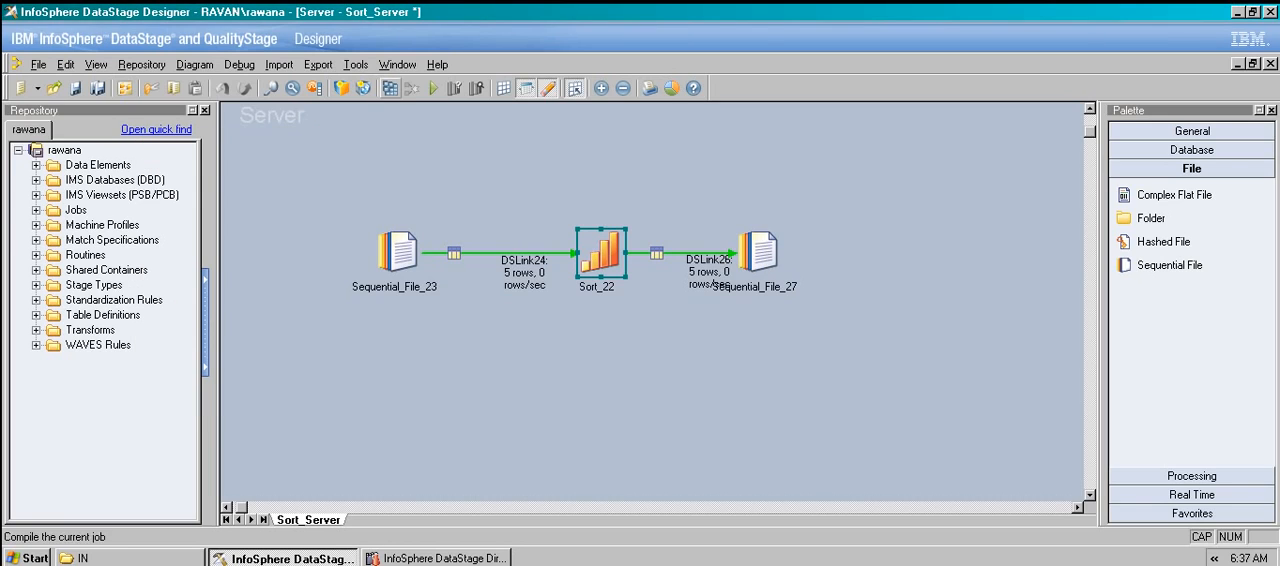
# Save and recompile the modified Sort_Server job, and rerun it with no limit on rows or warnings.
pyautogui.click(391, 88)
pyautogui.press('Return')
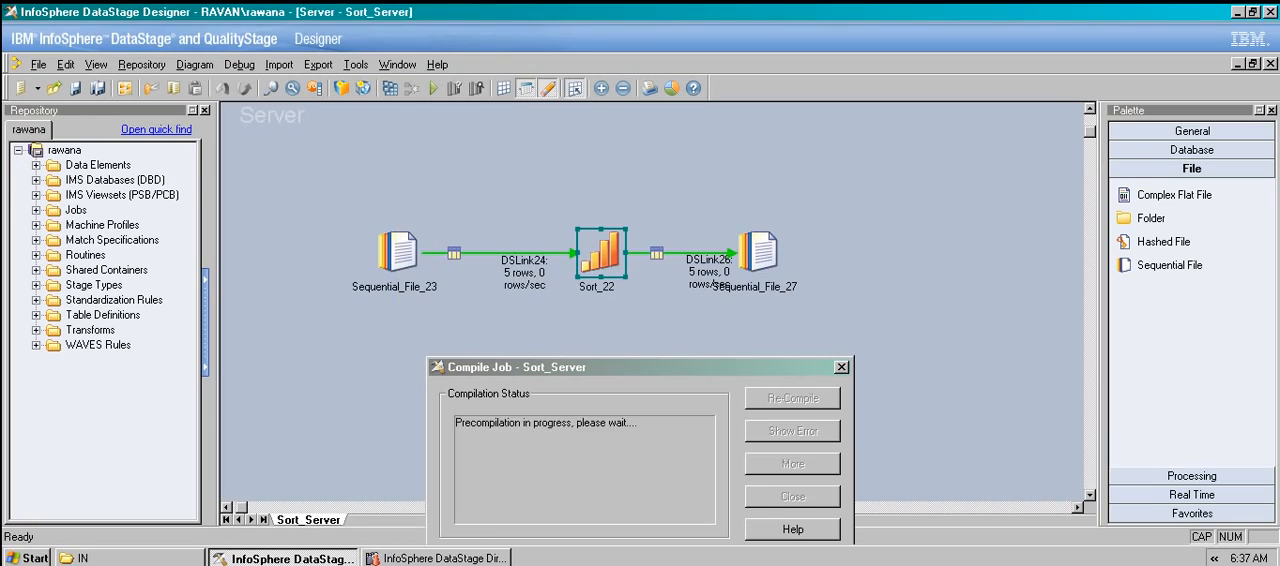
pyautogui.press('Escape')
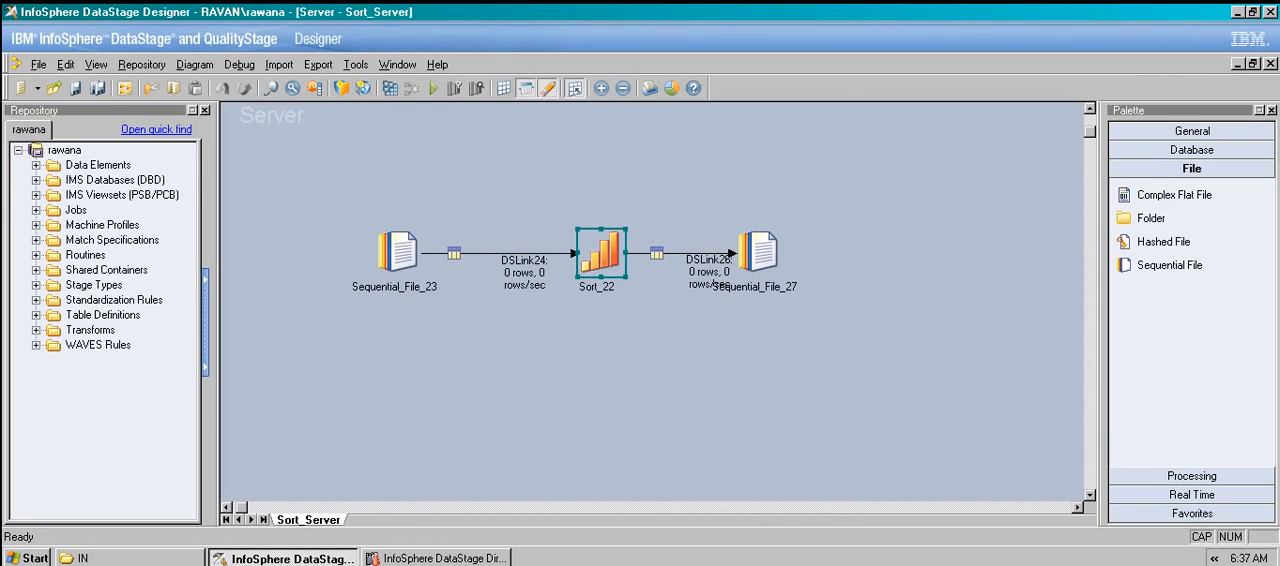
pyautogui.click(433, 88)
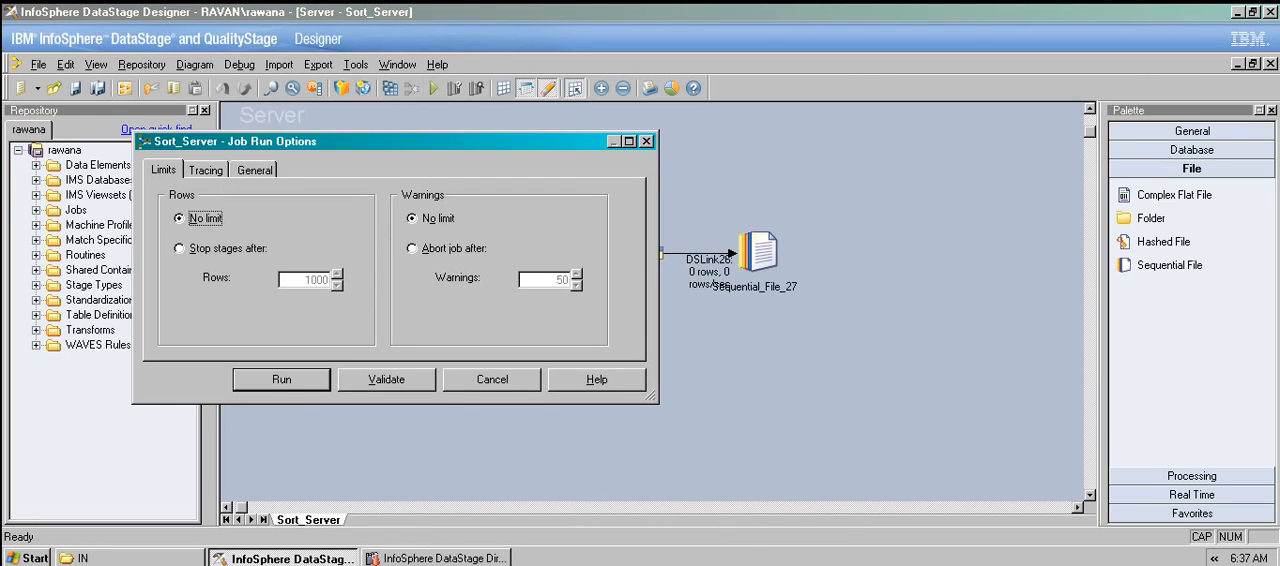
pyautogui.press('Return')
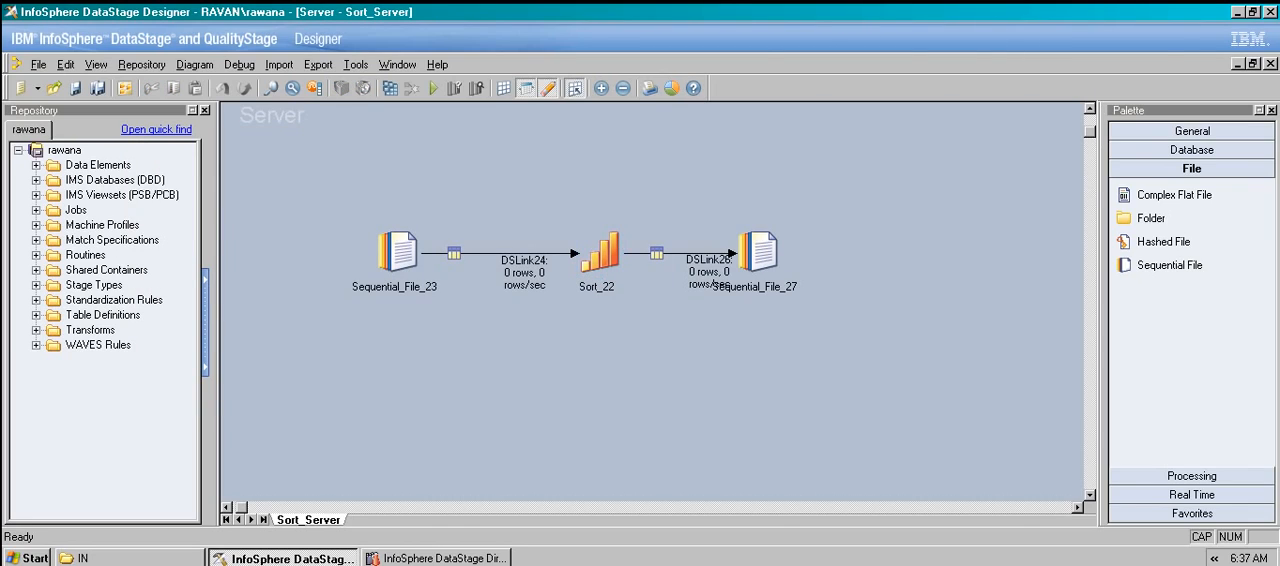
# View Sequential_File_27's output data to check the descending SAL order, and close the stage.
pyautogui.doubleClick(758, 252)
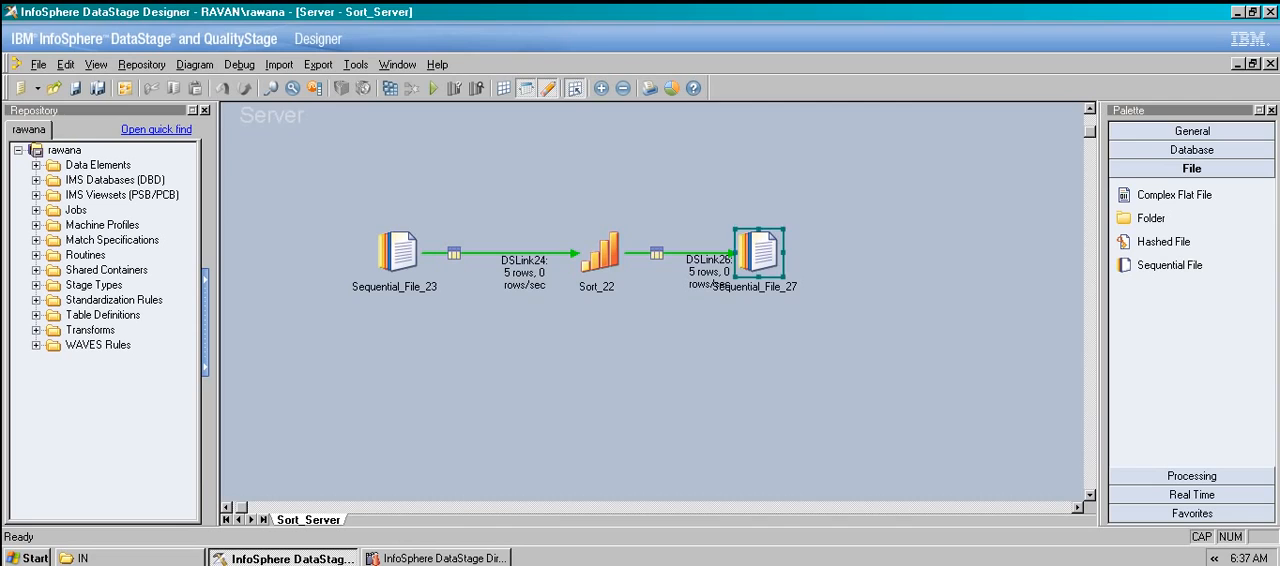
pyautogui.click(512, 139)
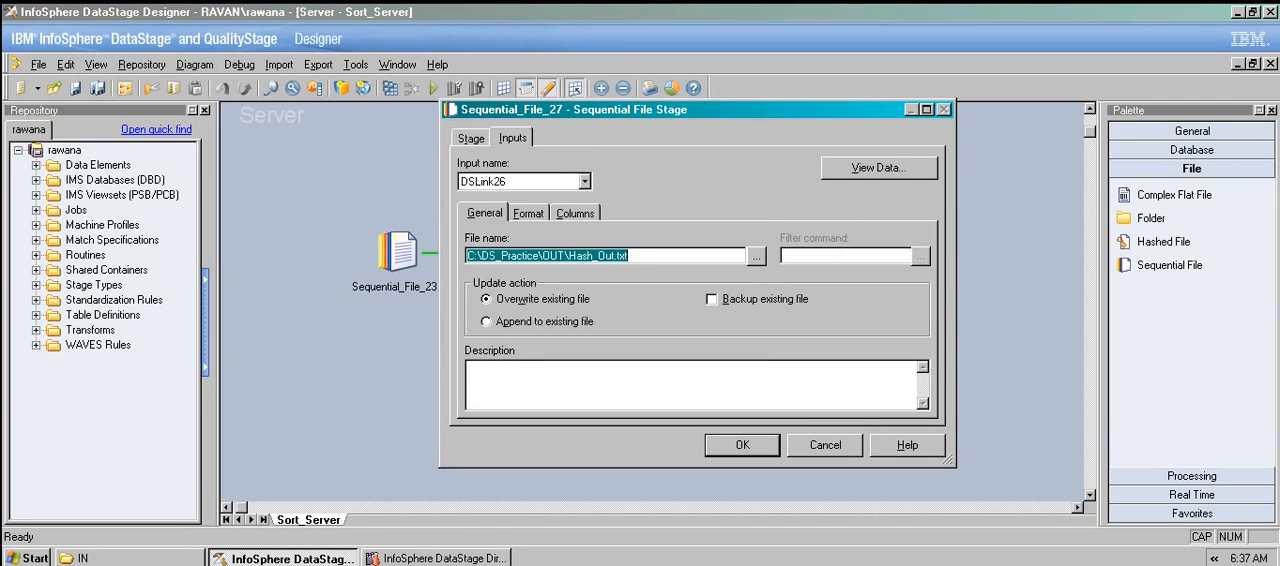
pyautogui.click(878, 167)
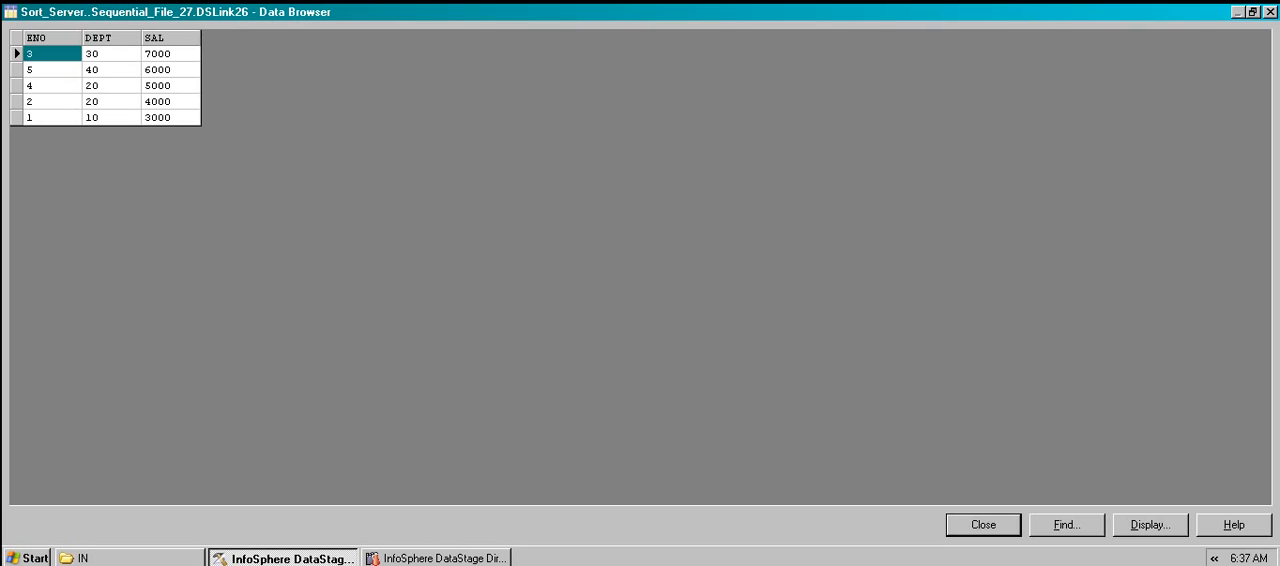
pyautogui.click(983, 525)
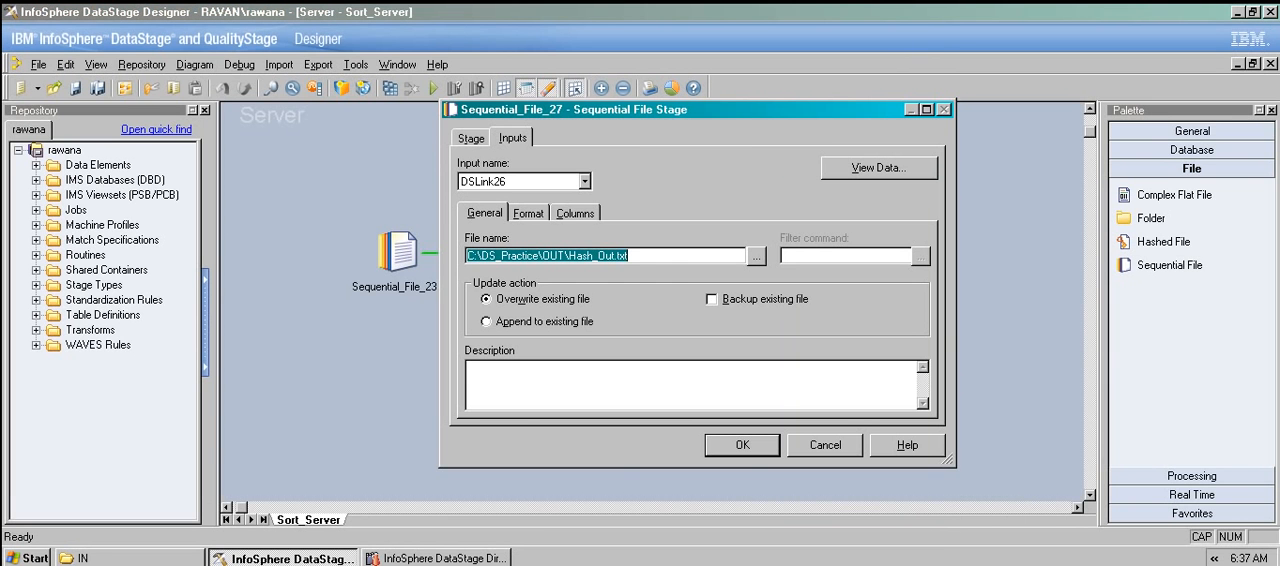
pyautogui.press('Return')
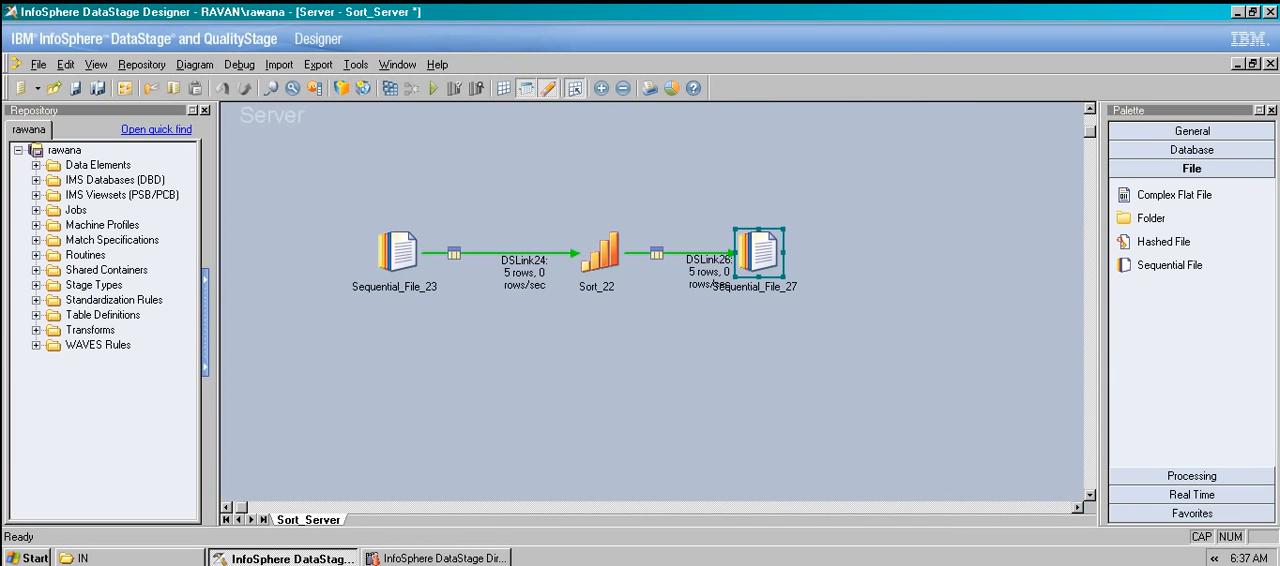